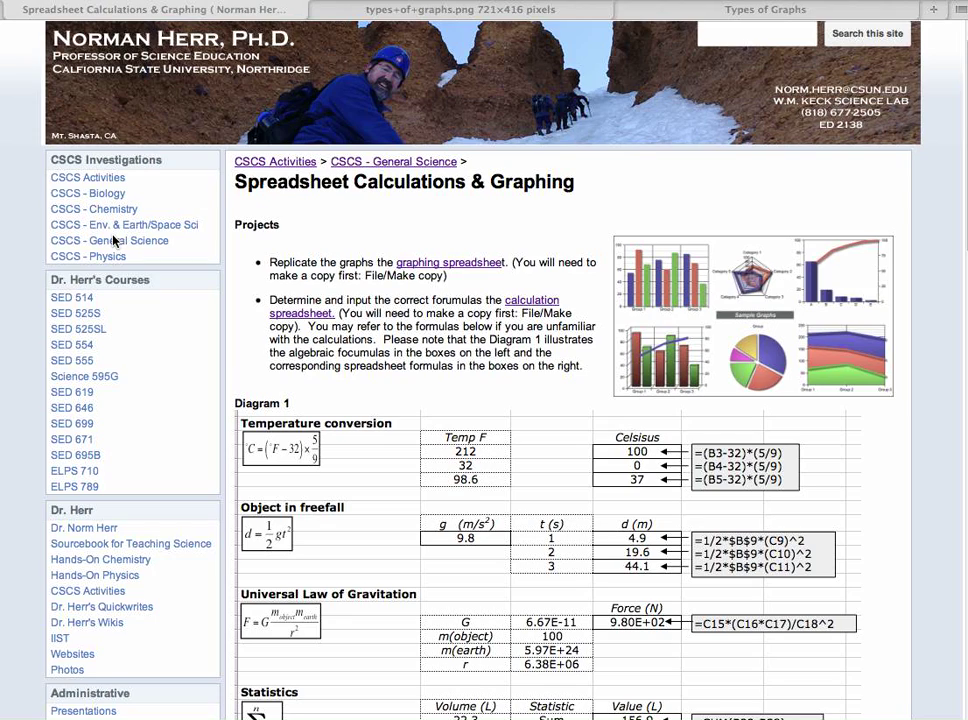
- Glance at the sample graphs image, then bring up the Types of Graphs spreadsheet
{"action": "left_click", "coordinate": [399, 15]}
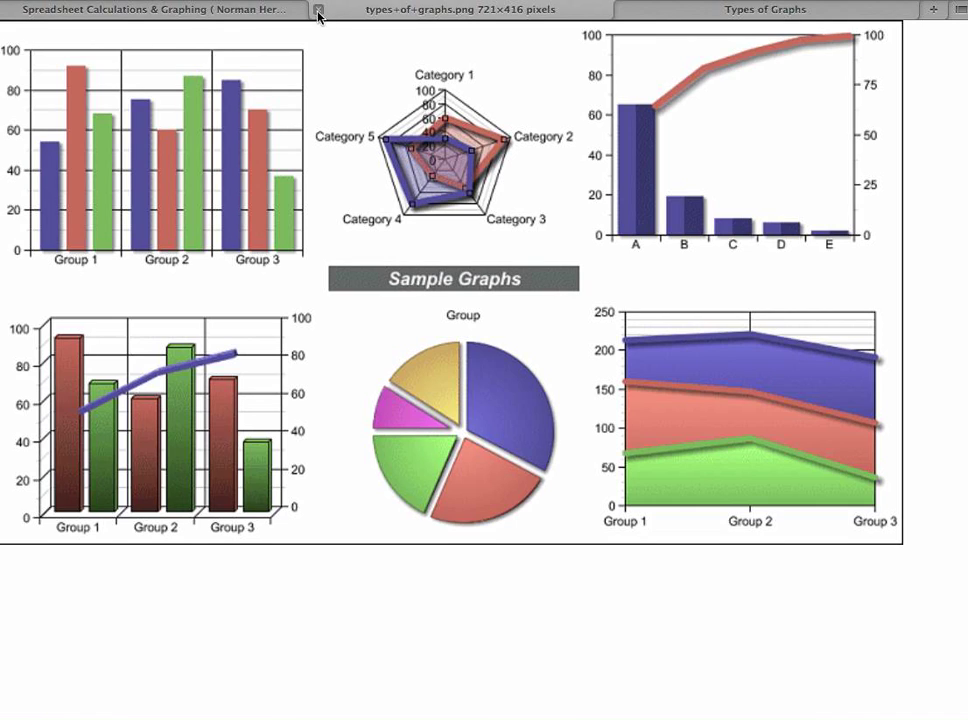
{"action": "left_click", "coordinate": [263, 12]}
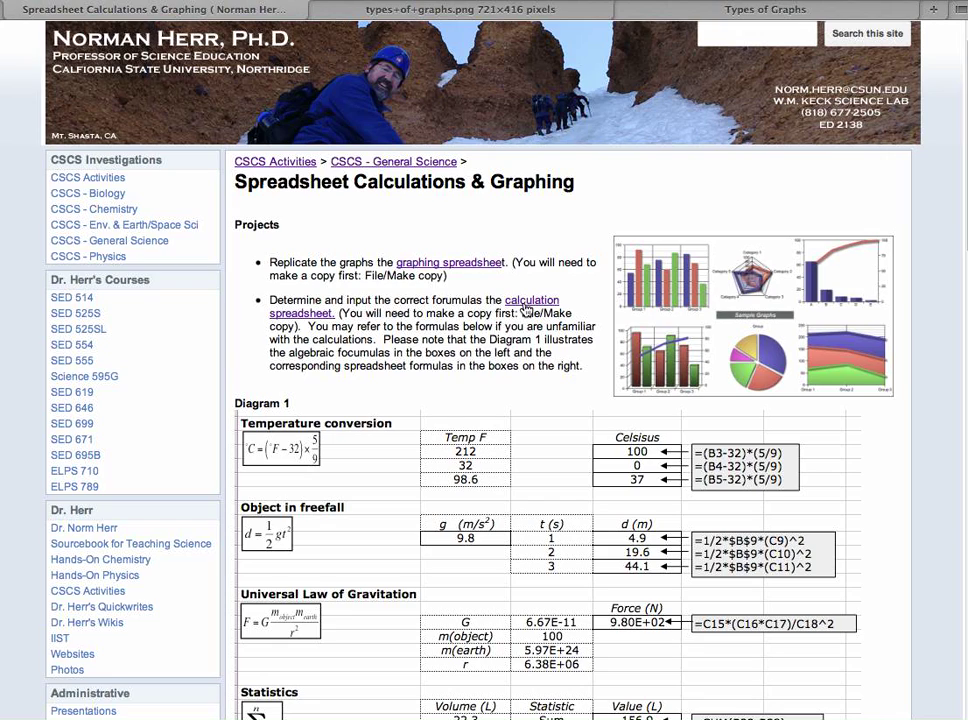
{"action": "left_click", "coordinate": [687, 10]}
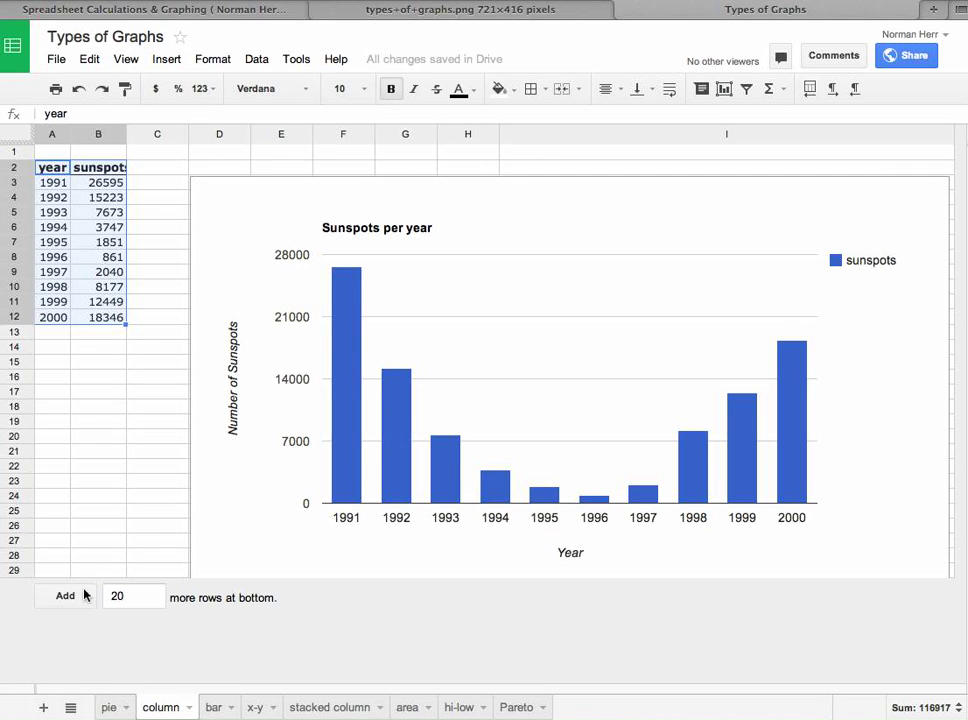
- Look through the pie, column and bar sheets, ending back on the pie sheet
{"action": "left_click", "coordinate": [112, 707]}
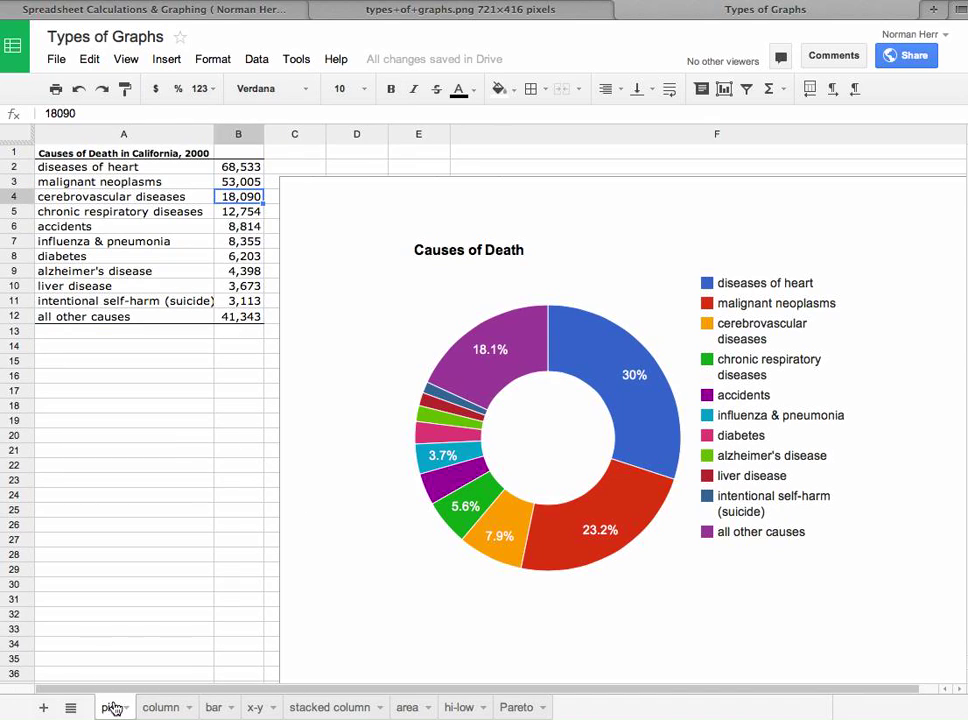
{"action": "left_click", "coordinate": [175, 708]}
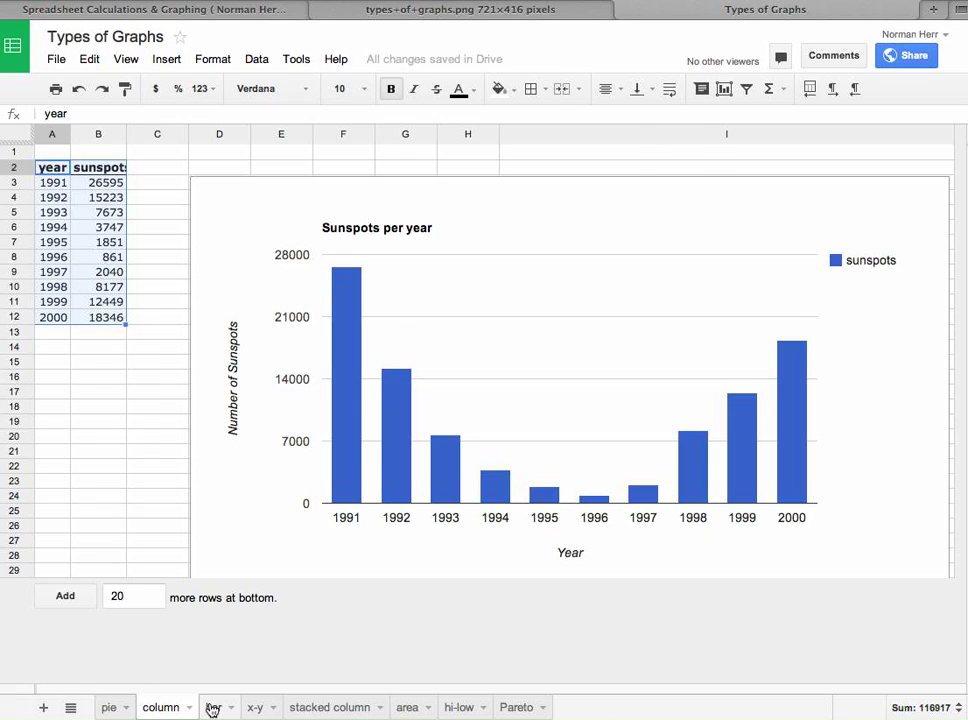
{"action": "left_click", "coordinate": [212, 708]}
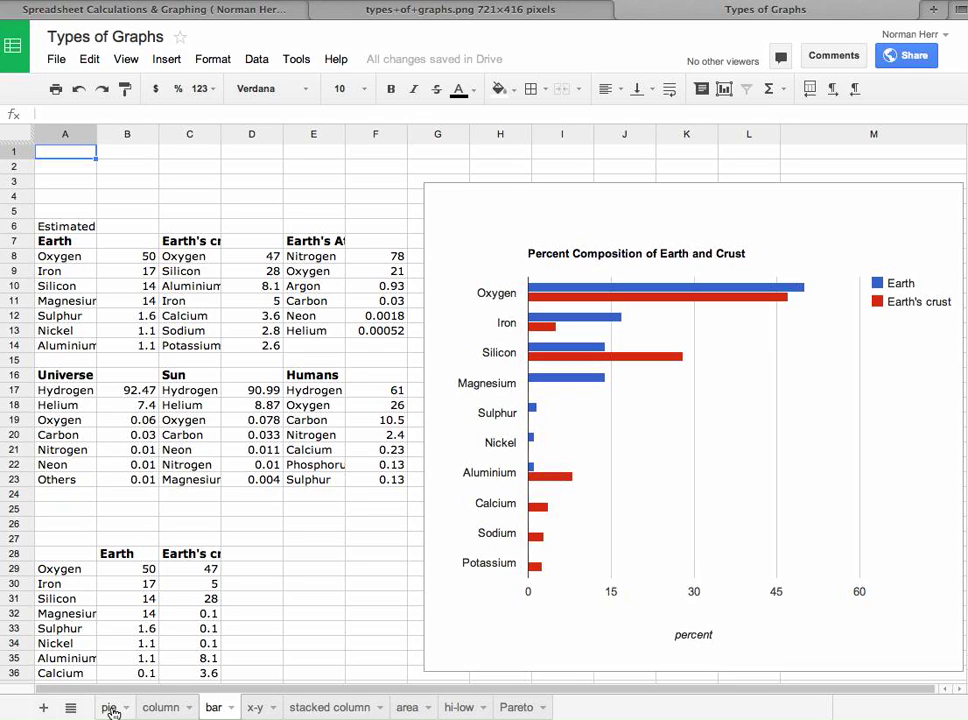
{"action": "left_click", "coordinate": [110, 708]}
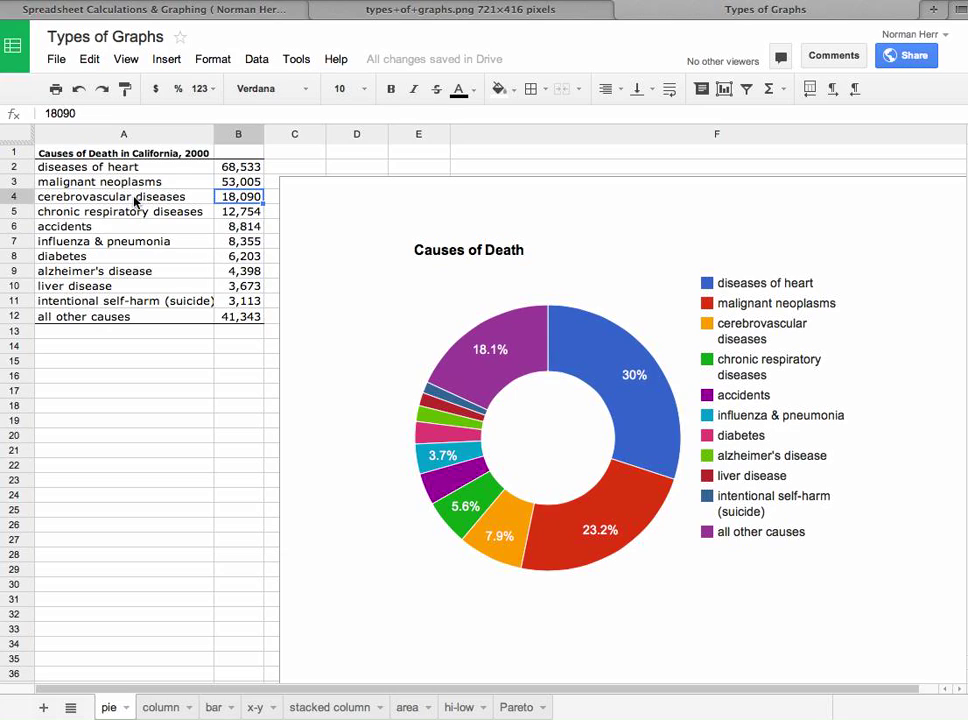
- Insert a Pie > Donut chart from the causes-of-death names and counts in A2:B12
{"action": "left_click_drag", "start_coordinate": [108, 167], "coordinate": [233, 318]}
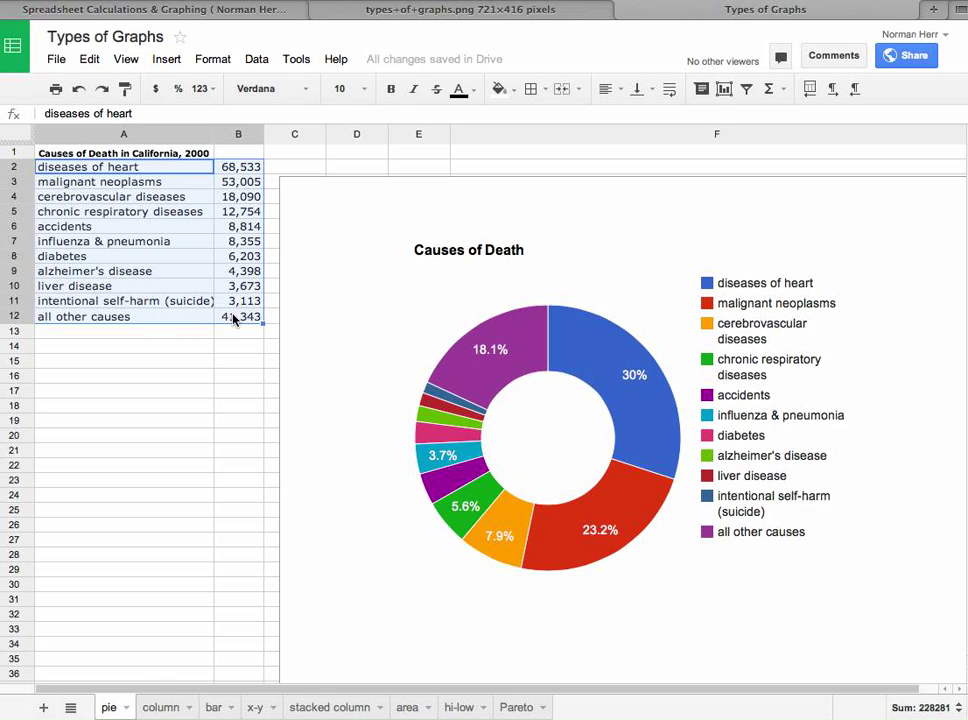
{"action": "left_click", "coordinate": [725, 90]}
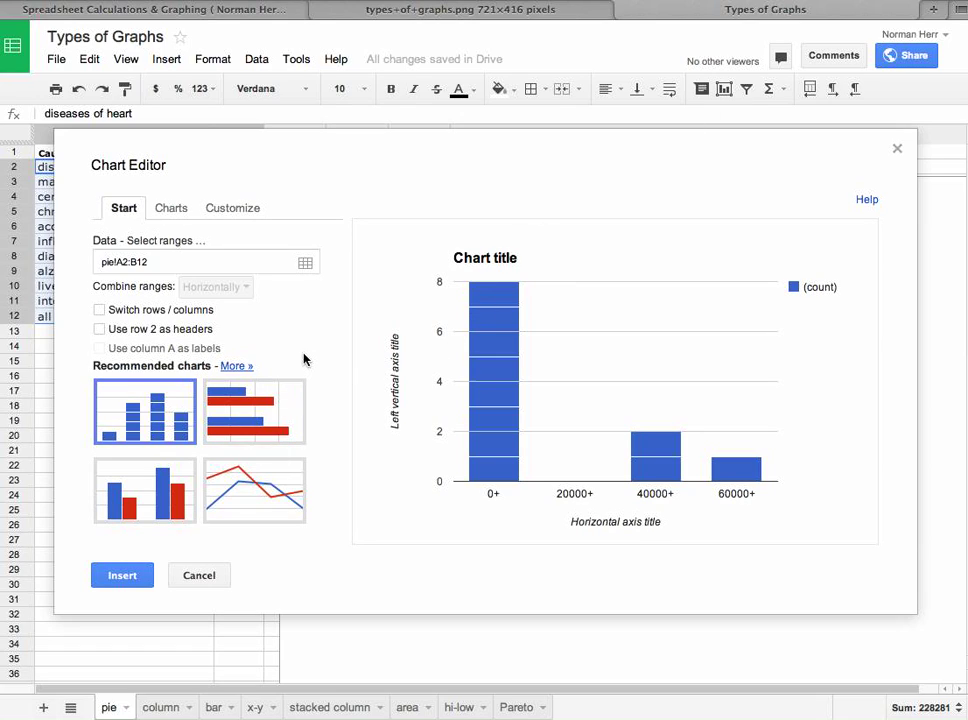
{"action": "left_click", "coordinate": [234, 368]}
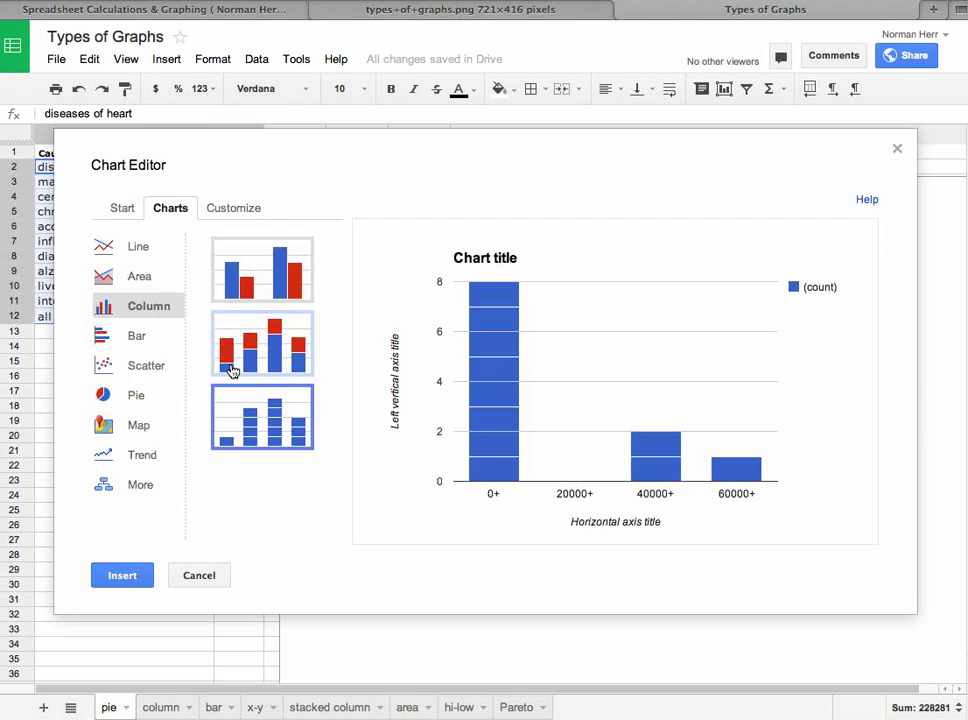
{"action": "left_click", "coordinate": [138, 399]}
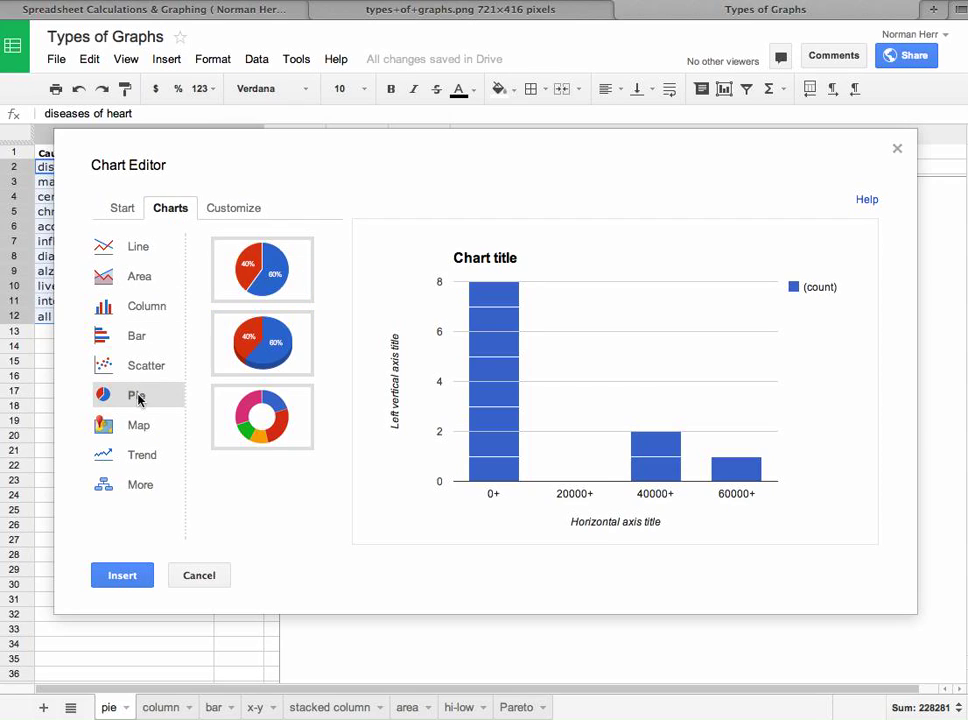
{"action": "left_click", "coordinate": [263, 414]}
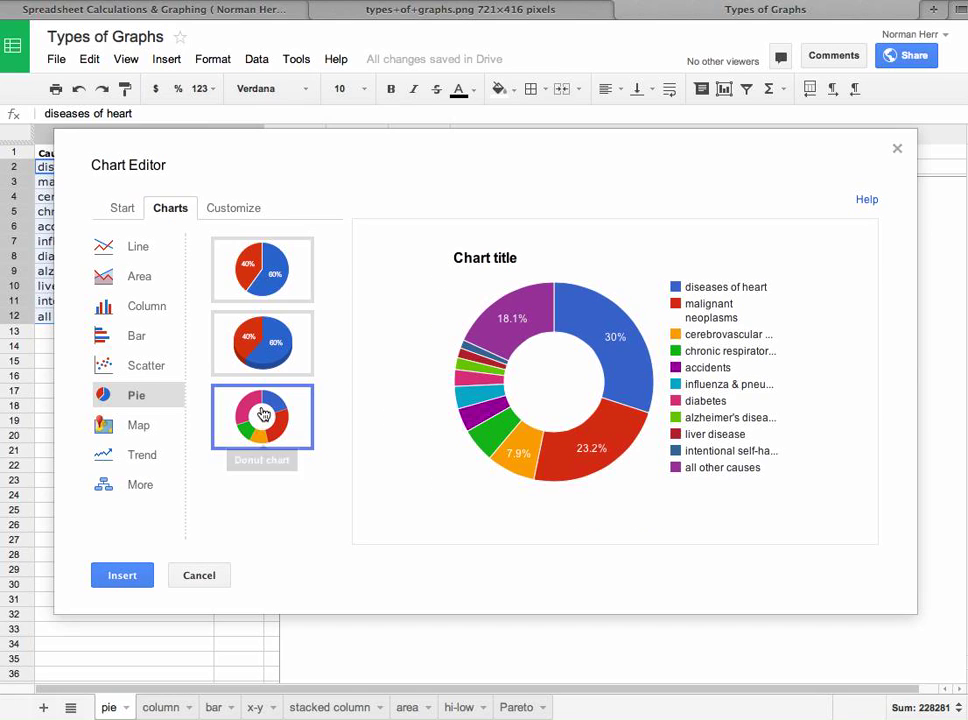
{"action": "left_click", "coordinate": [132, 574]}
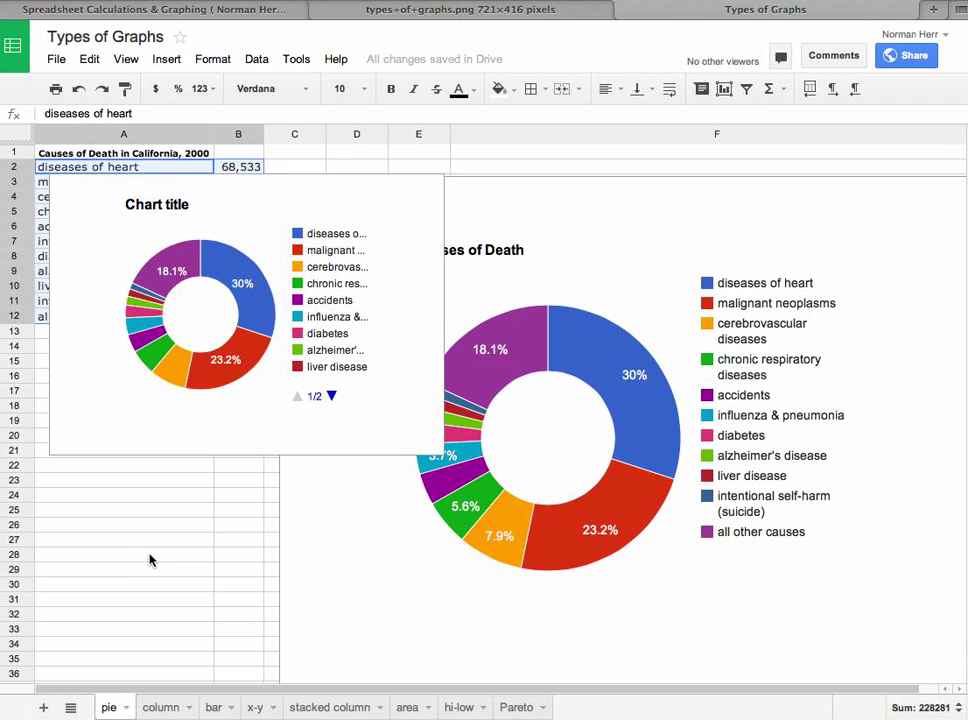
- Title the new donut chart 'Causes of death' and drag it down and right over the original
{"action": "left_click", "coordinate": [165, 209]}
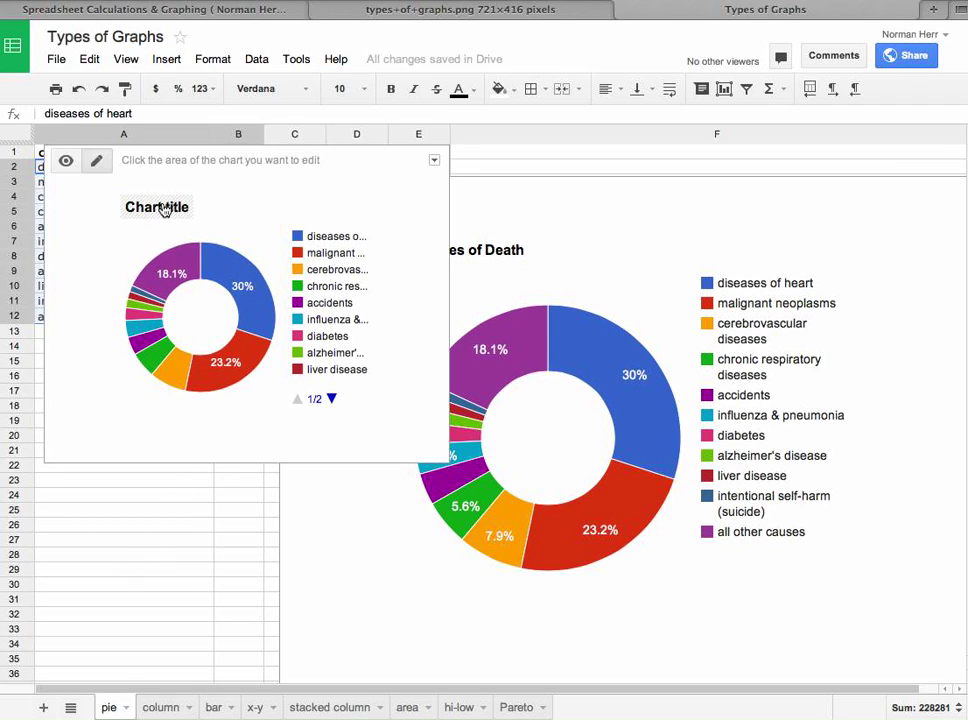
{"action": "left_click", "coordinate": [165, 209]}
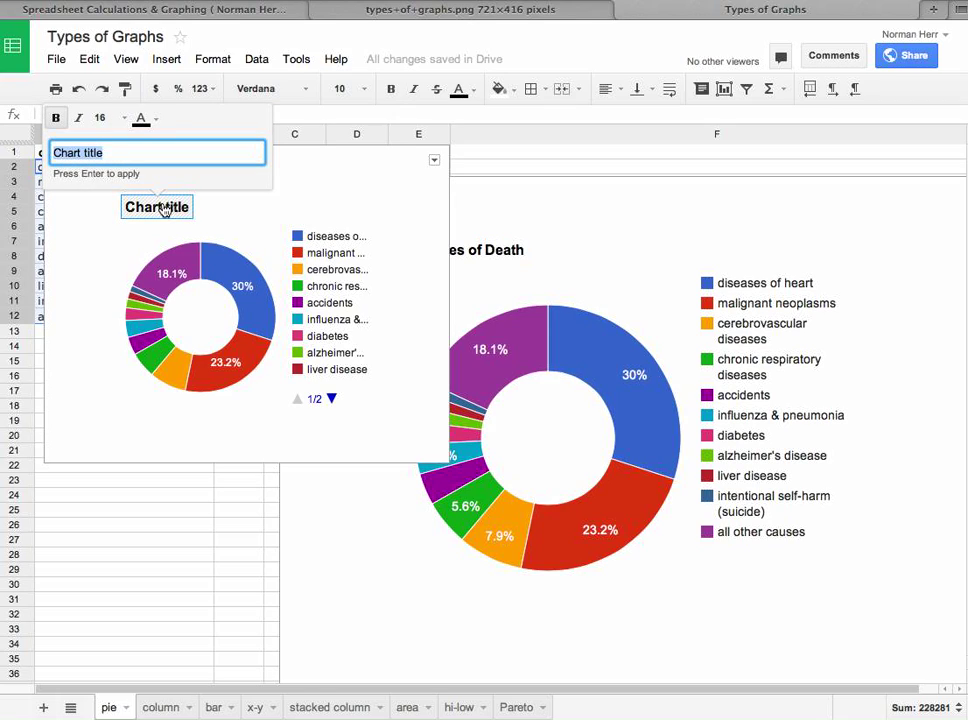
{"action": "type", "text": "Causes of deat"}
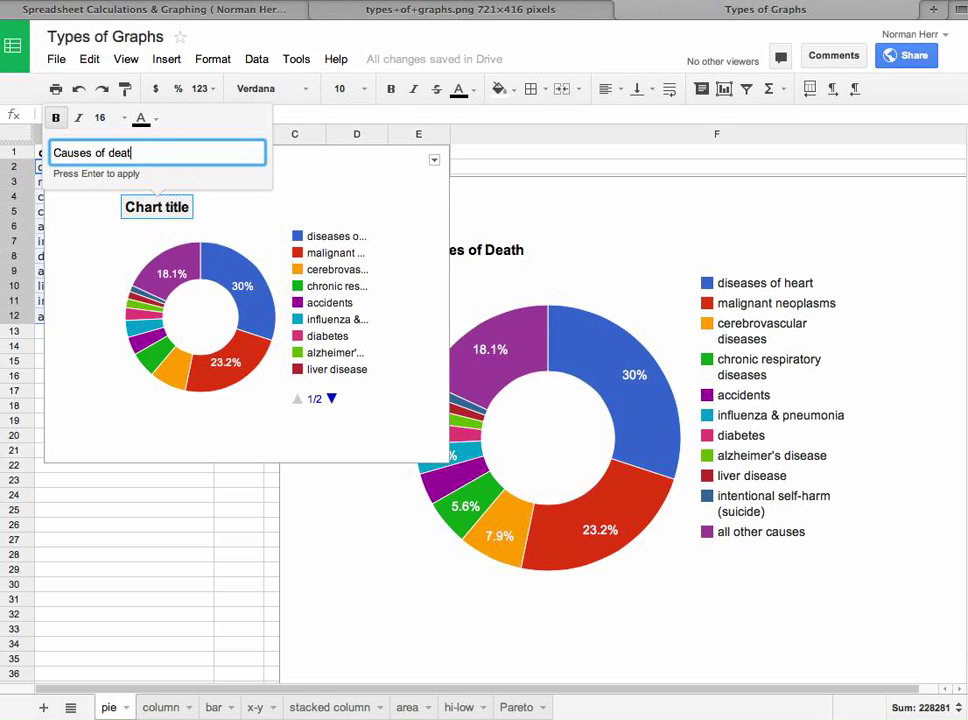
{"action": "type", "text": "h"}
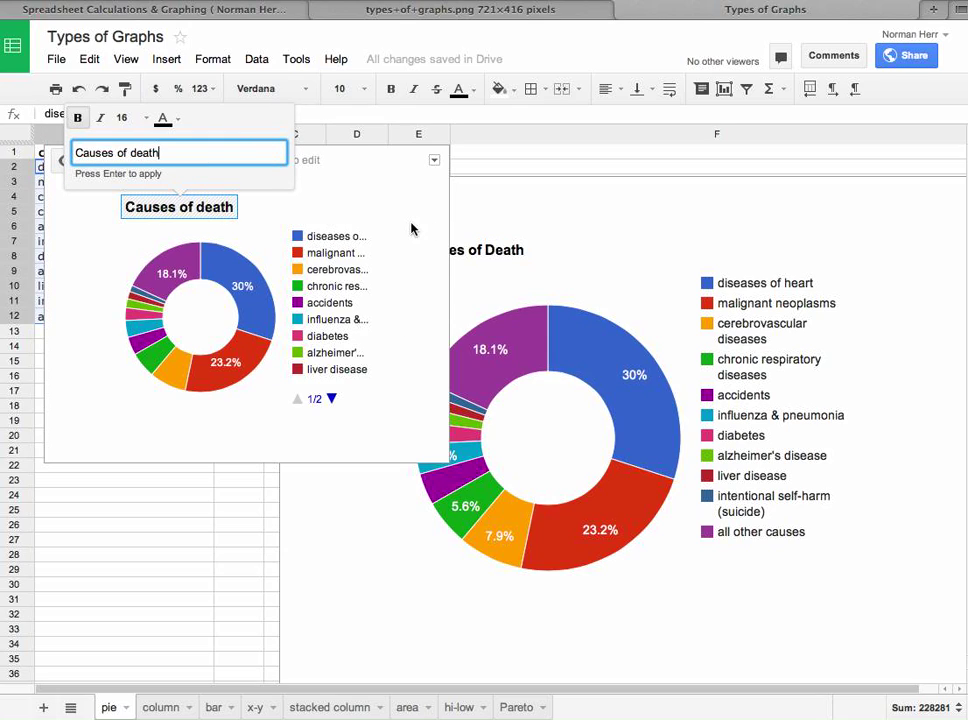
{"action": "key", "text": "Return"}
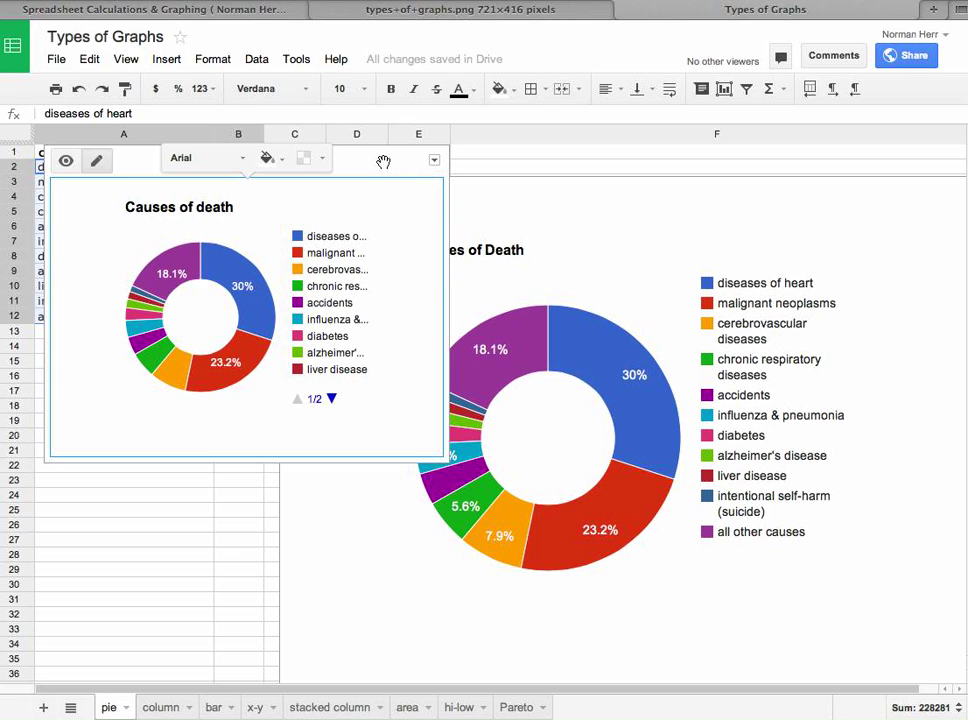
{"action": "left_click_drag", "start_coordinate": [383, 161], "coordinate": [640, 221]}
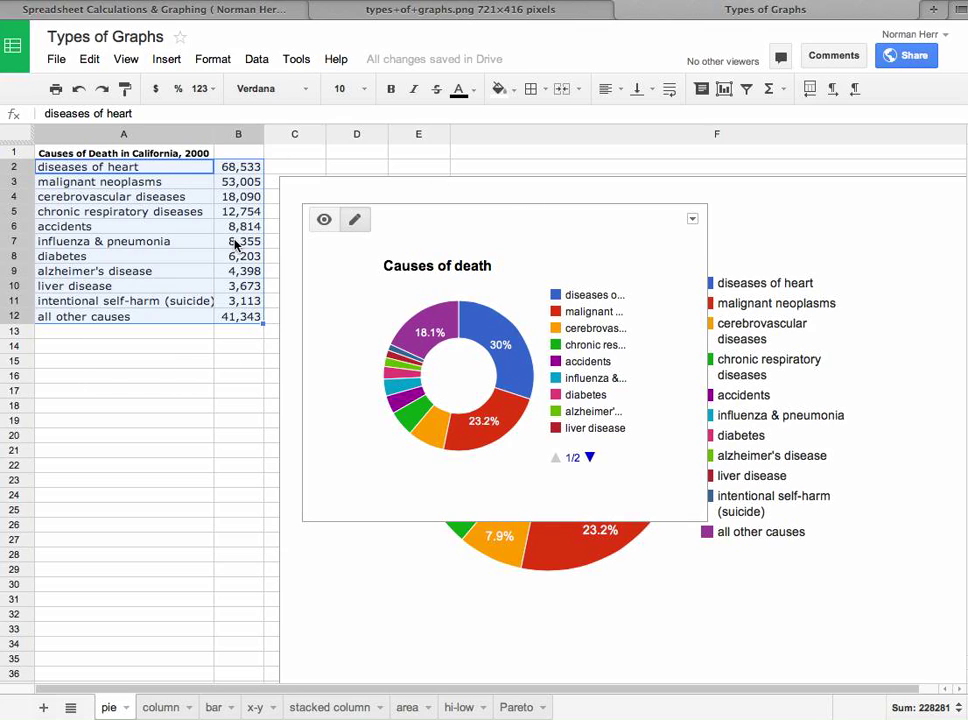
- Move the Causes of death donut chart onto its own sheet, Chart1
{"action": "left_click", "coordinate": [692, 220]}
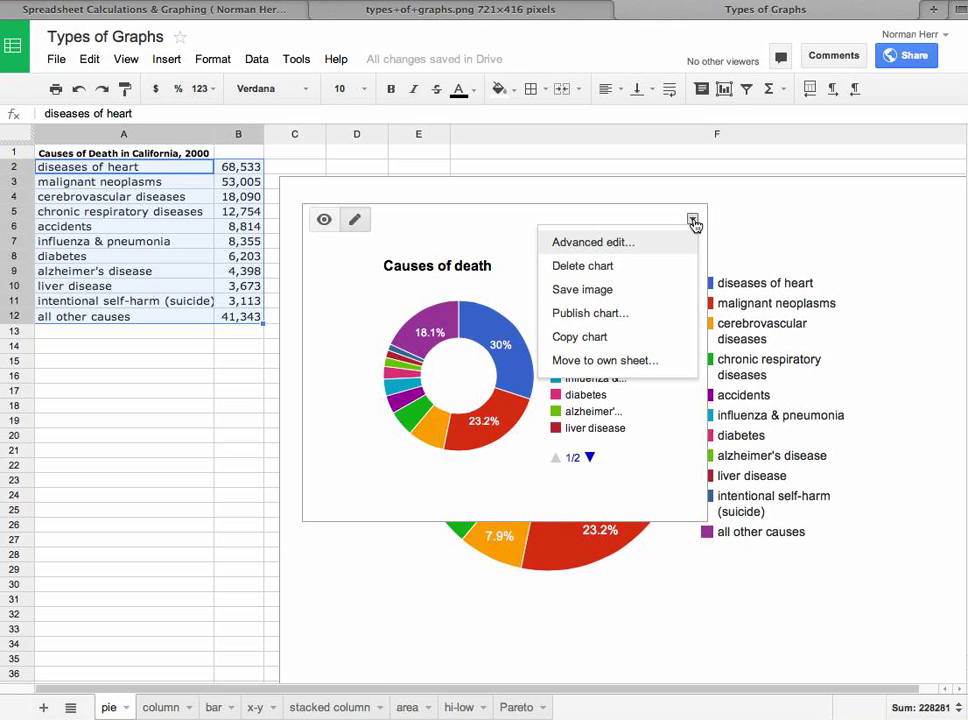
{"action": "left_click", "coordinate": [637, 362]}
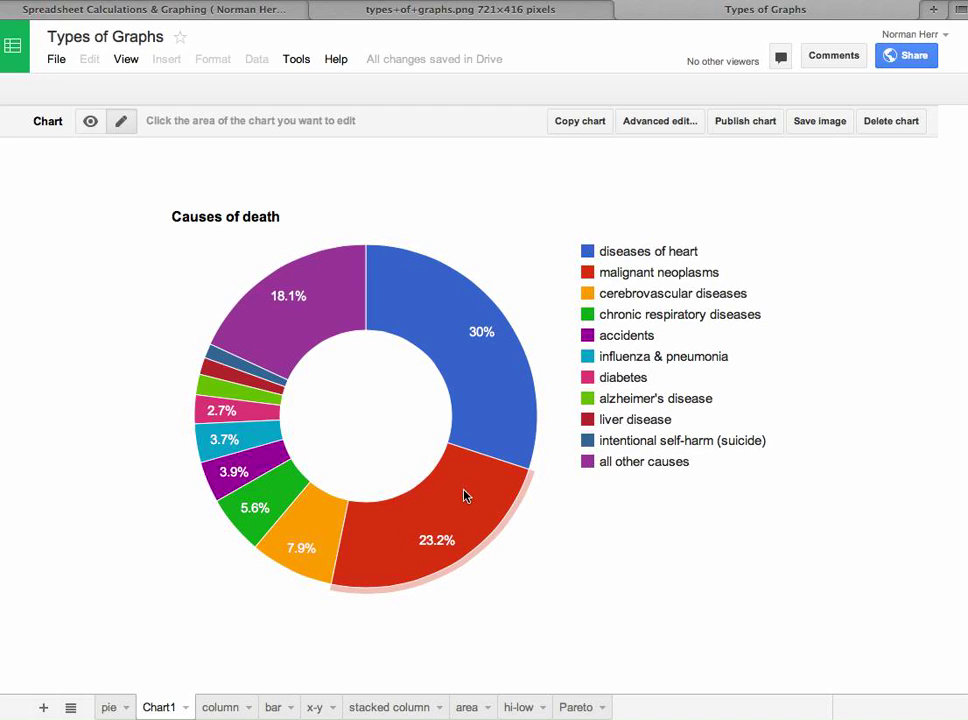
{"action": "left_click", "coordinate": [110, 707]}
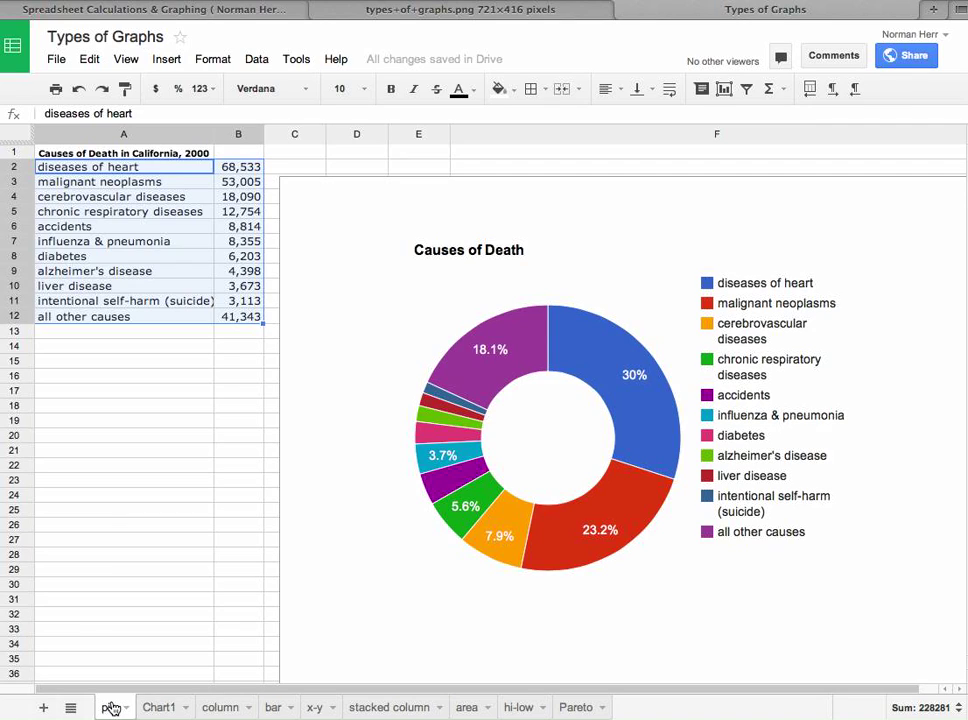
{"action": "left_click", "coordinate": [160, 707]}
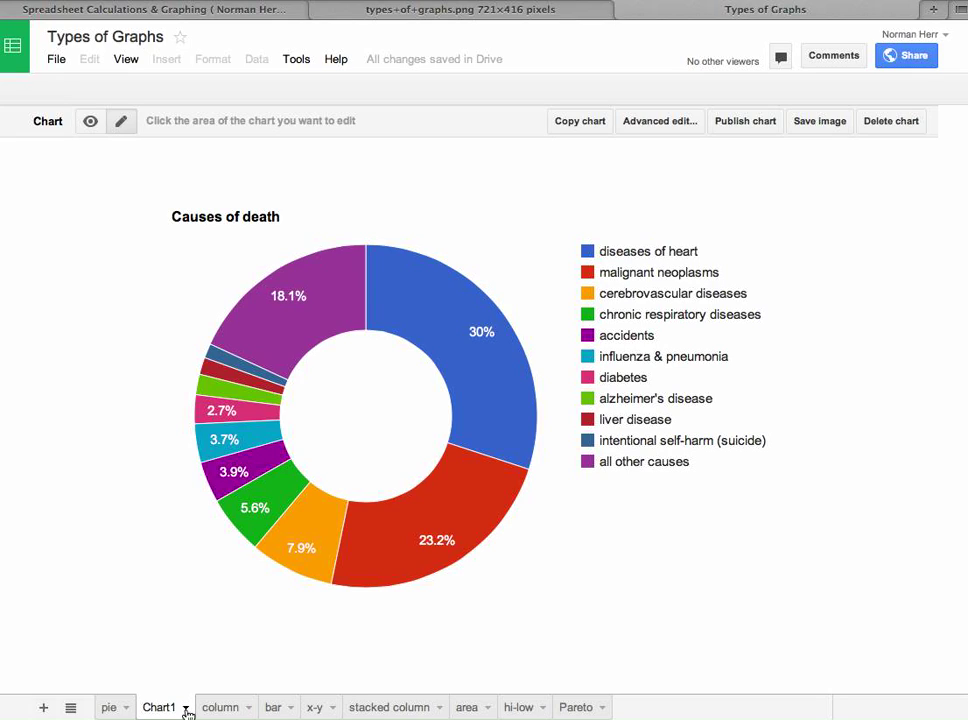
- Rename the Chart1 sheet to Pie2
{"action": "left_click", "coordinate": [187, 709]}
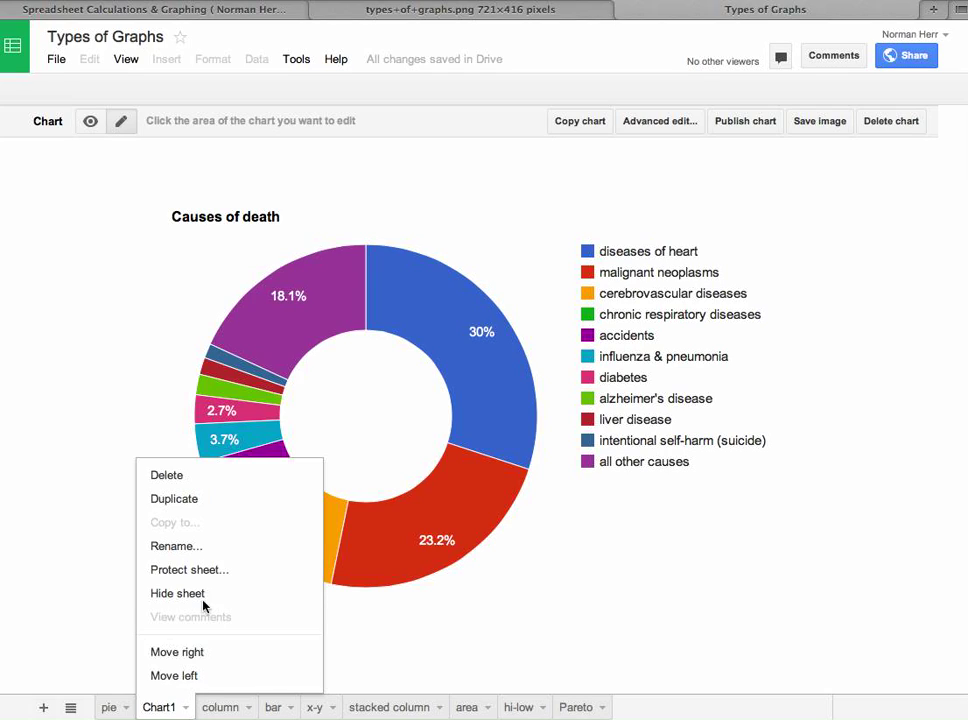
{"action": "left_click", "coordinate": [201, 548]}
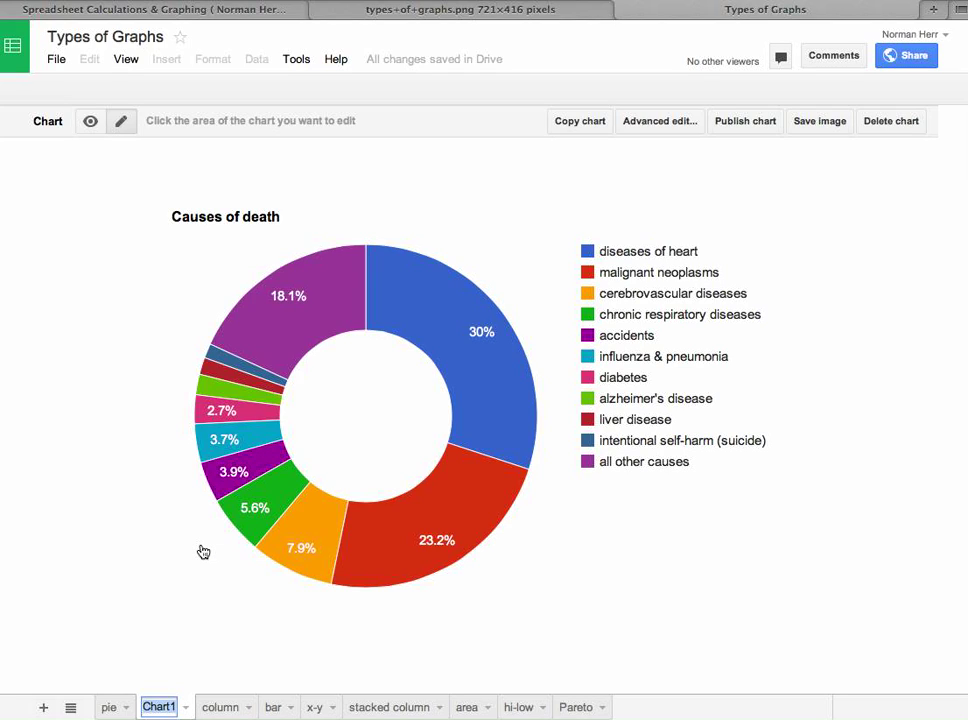
{"action": "type", "text": "Pie"}
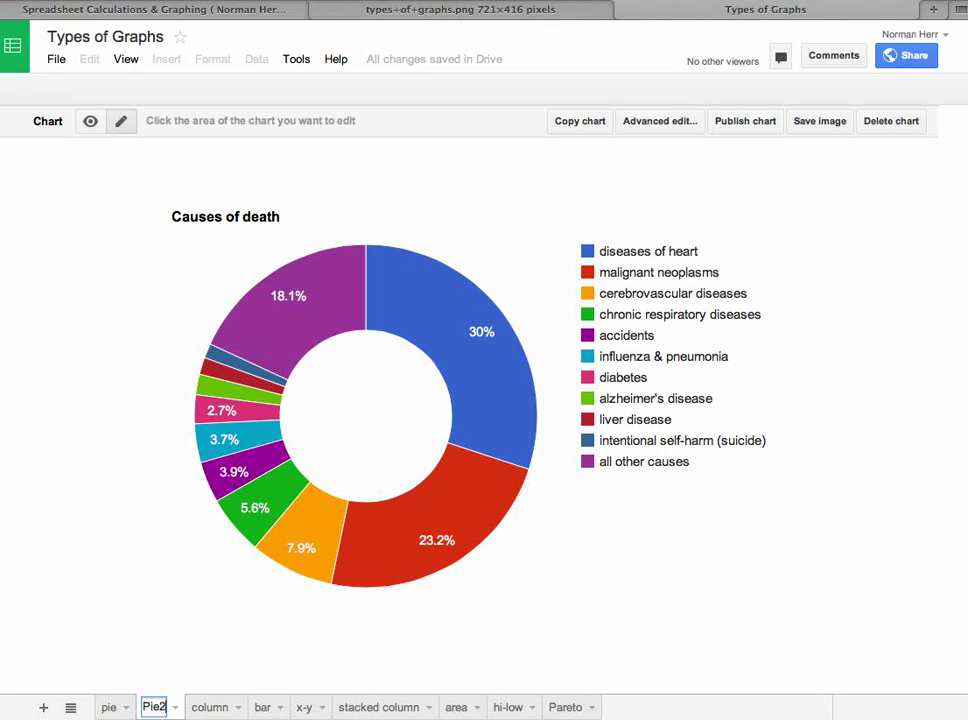
{"action": "type", "text": "2"}
{"action": "key", "text": "Return"}
- Delete the Pie2 sheet and confirm the deletion
{"action": "left_click", "coordinate": [111, 707]}
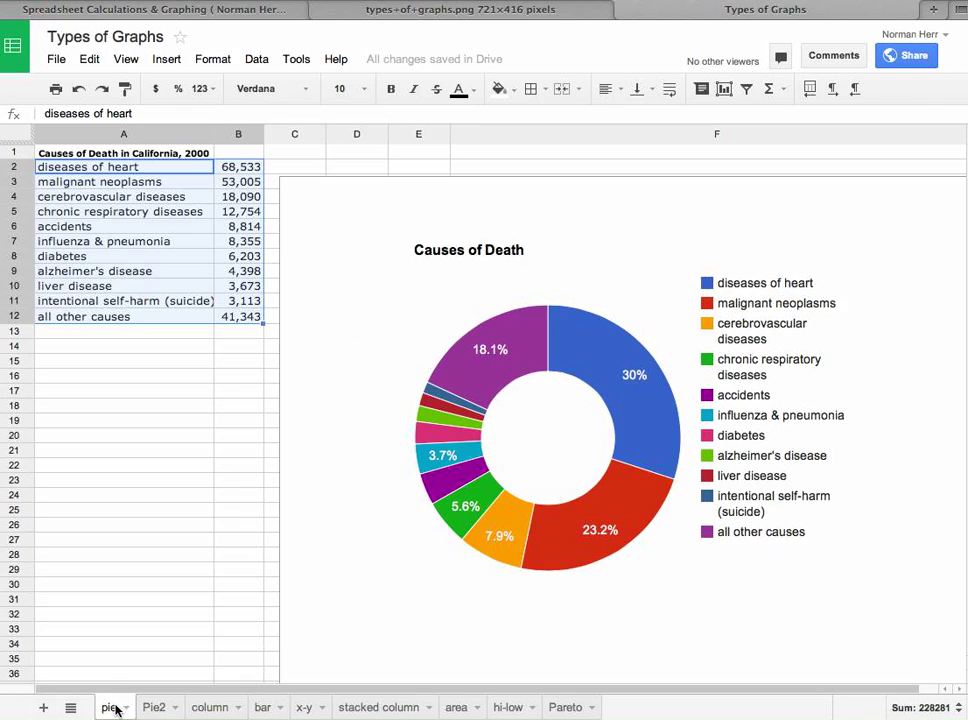
{"action": "left_click", "coordinate": [158, 708]}
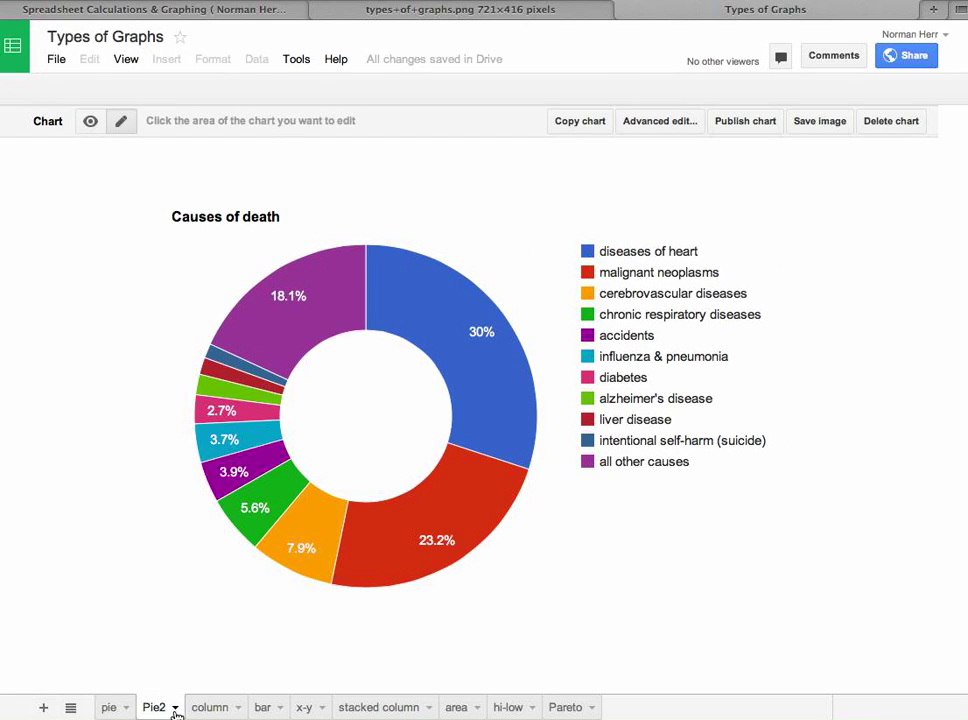
{"action": "left_click", "coordinate": [177, 707]}
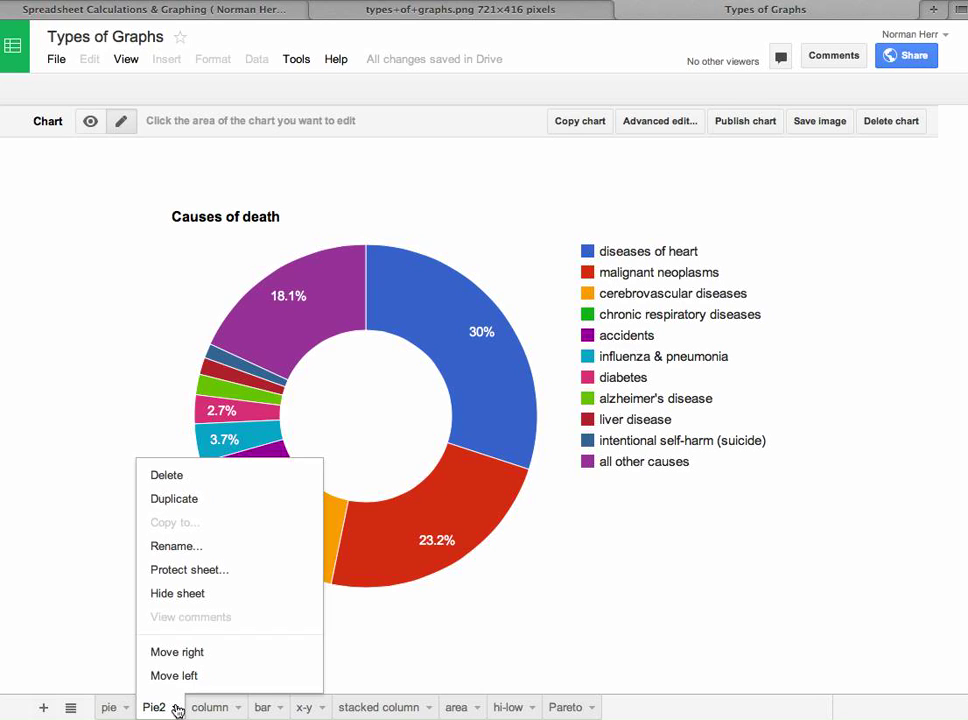
{"action": "left_click", "coordinate": [169, 476]}
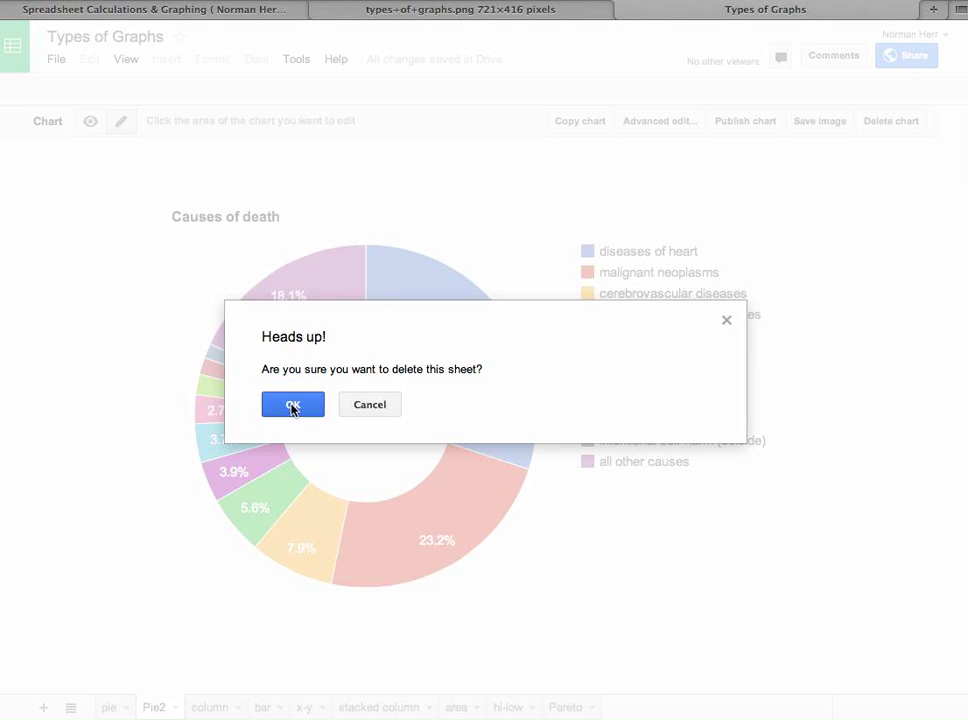
{"action": "left_click", "coordinate": [292, 404]}
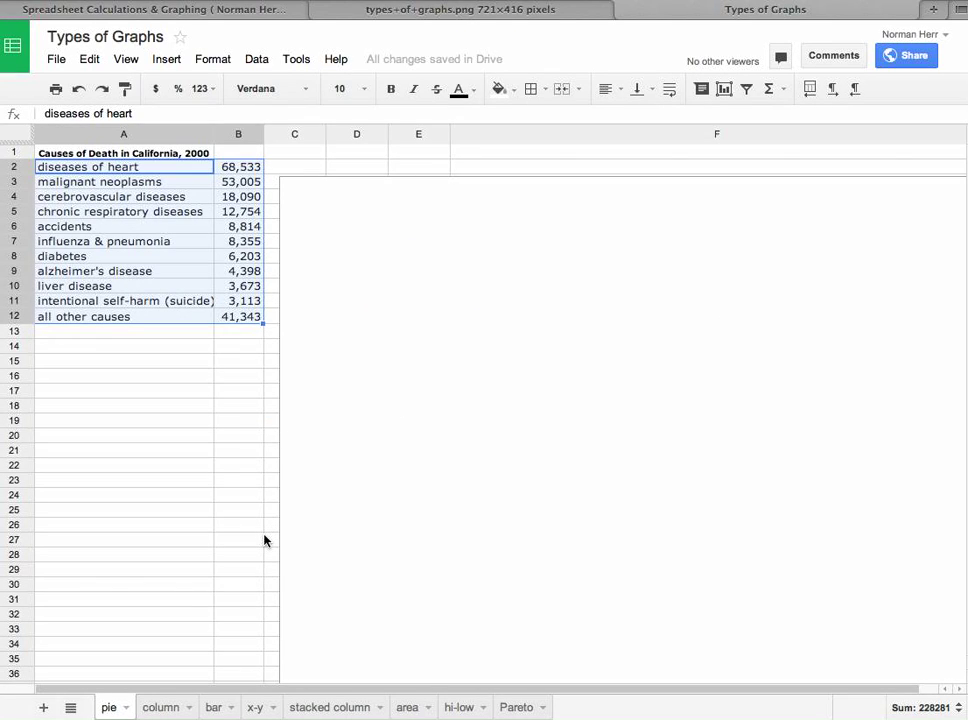
- Clear the selection on the pie sheet by selecting an empty cell
{"action": "left_click", "coordinate": [151, 213]}
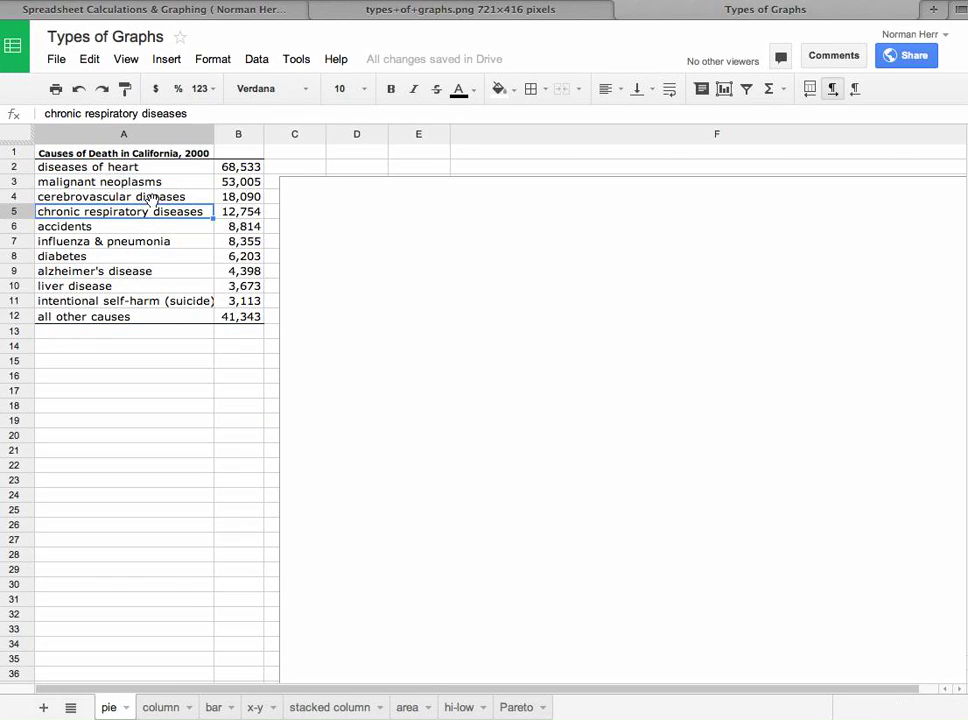
{"action": "left_click", "coordinate": [116, 166]}
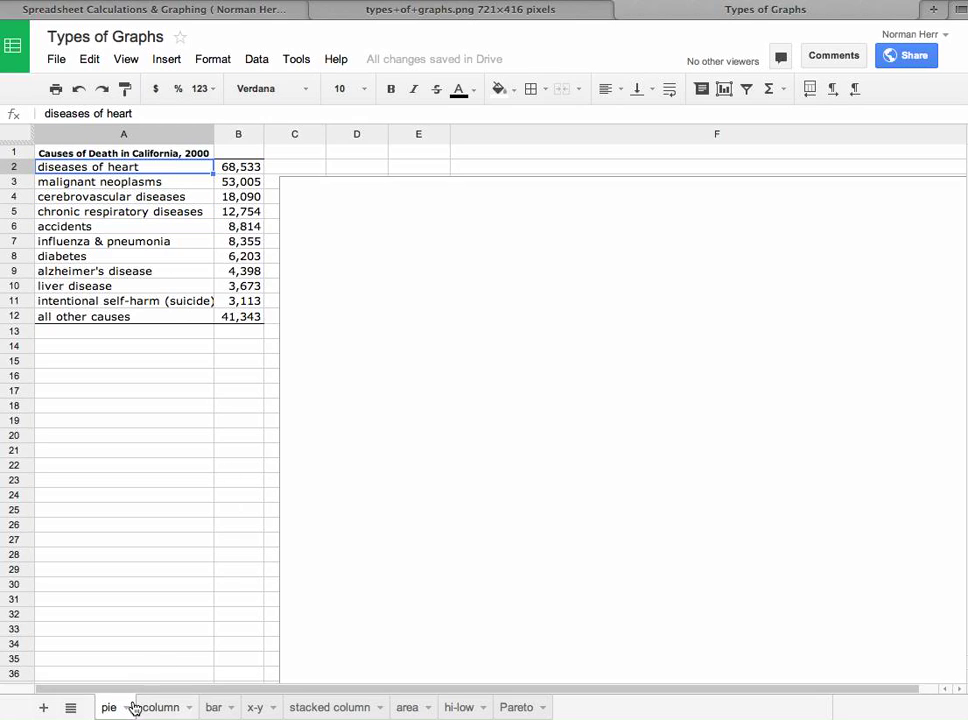
{"action": "left_click", "coordinate": [236, 437]}
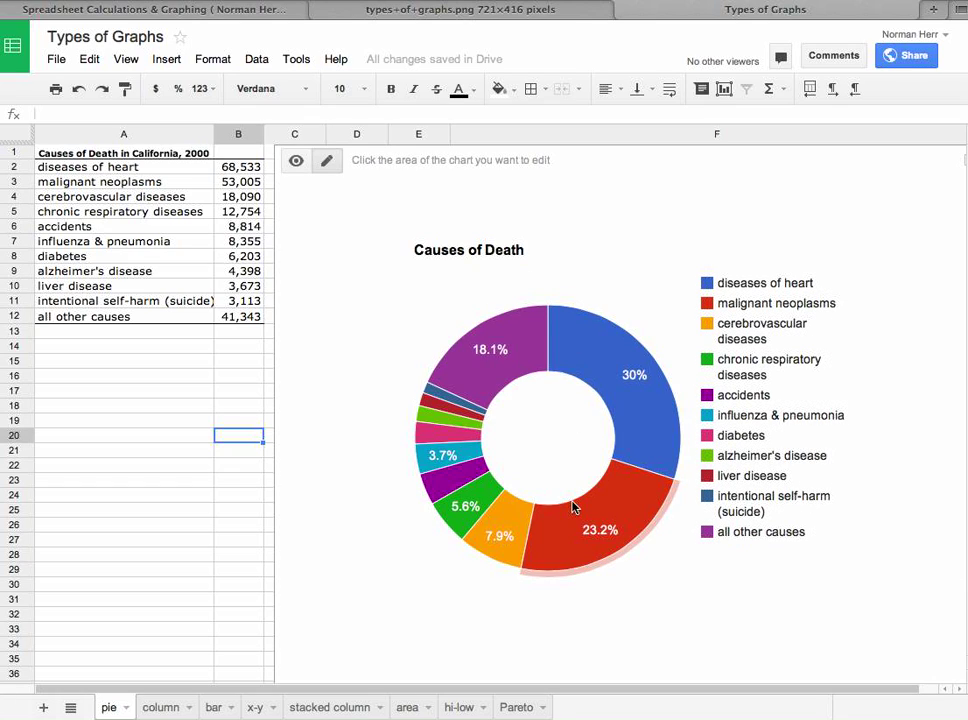
- On the column sheet, select the year and sunspots data from the headers down to 2000 (A2:B12)
{"action": "left_click", "coordinate": [158, 707]}
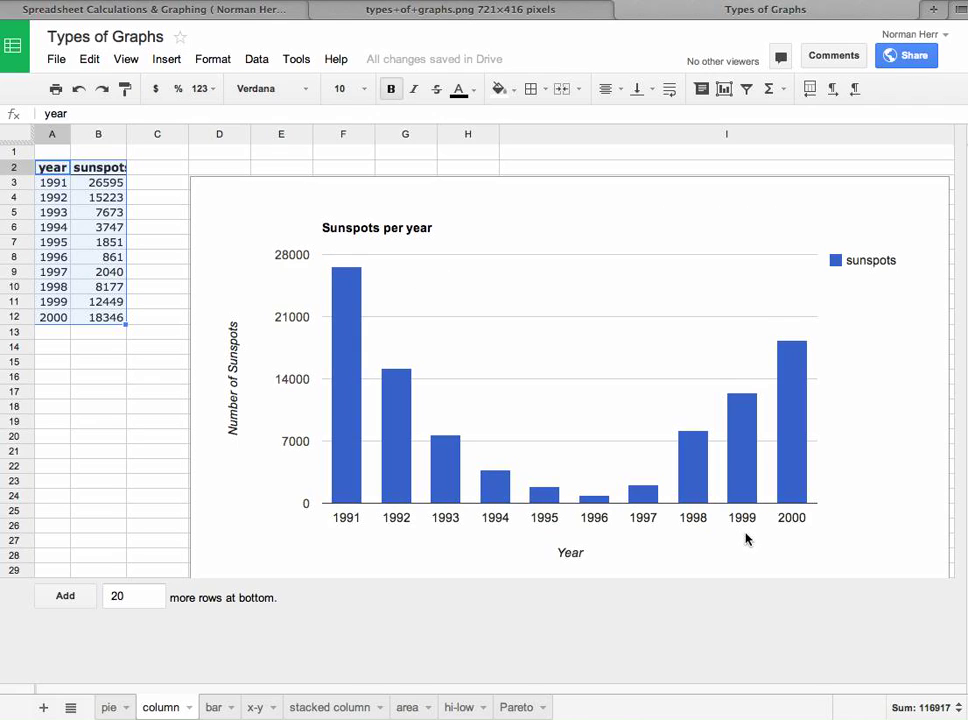
{"action": "left_click", "coordinate": [92, 420]}
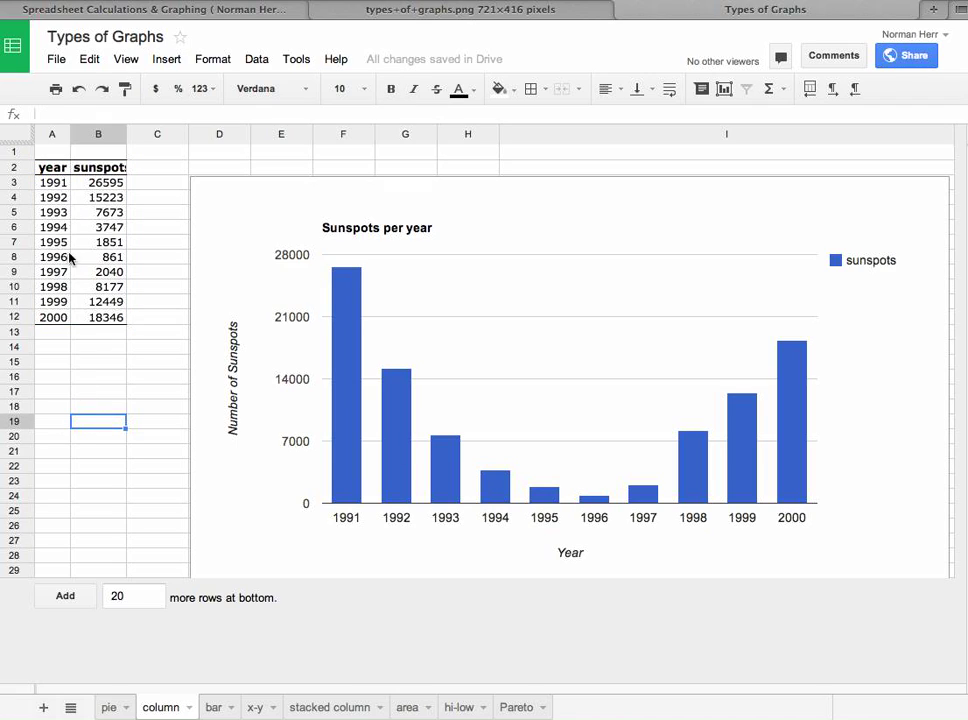
{"action": "left_click", "coordinate": [54, 169]}
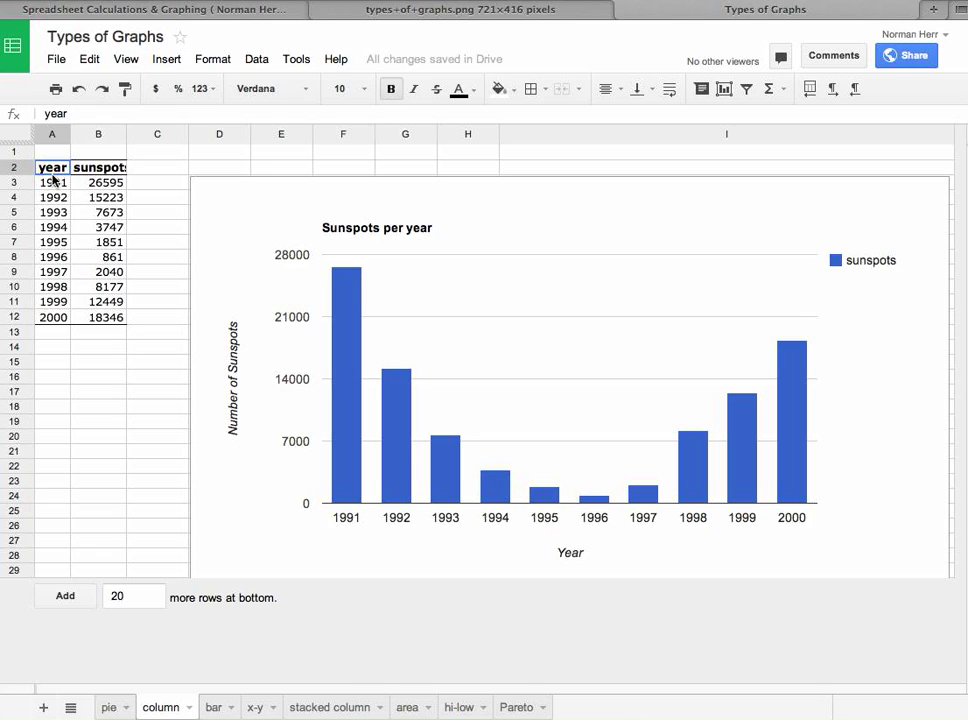
{"action": "left_click_drag", "start_coordinate": [52, 175], "coordinate": [119, 175]}
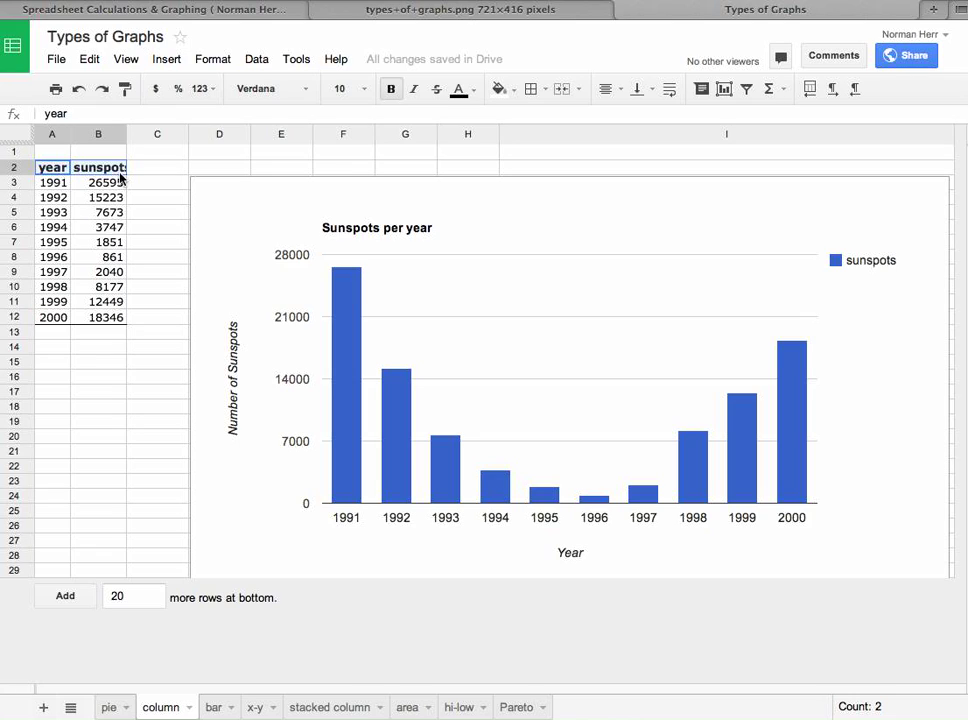
{"action": "left_click_drag", "start_coordinate": [120, 178], "coordinate": [108, 321]}
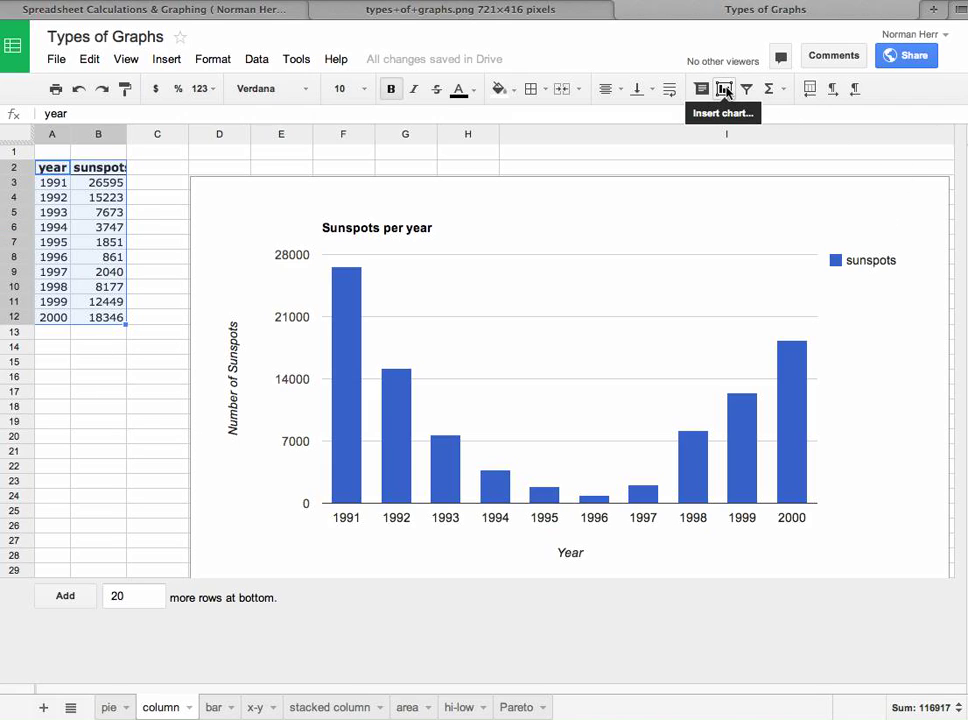
- Start a column chart of sunspots using the column A years 1991–2000 as labels
{"action": "left_click", "coordinate": [724, 89]}
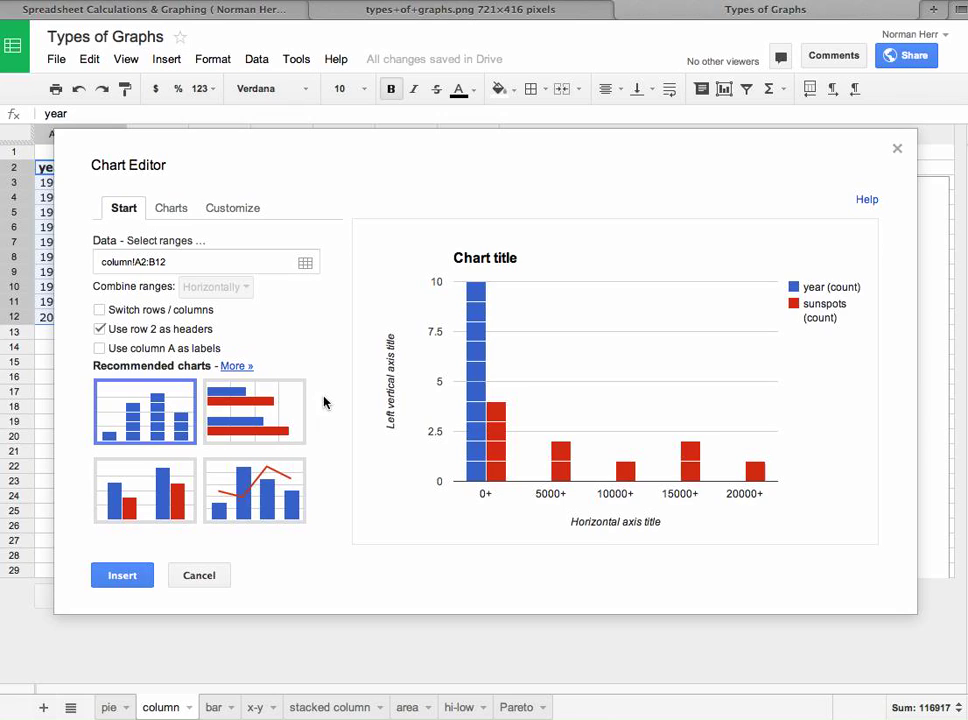
{"action": "left_click", "coordinate": [172, 483]}
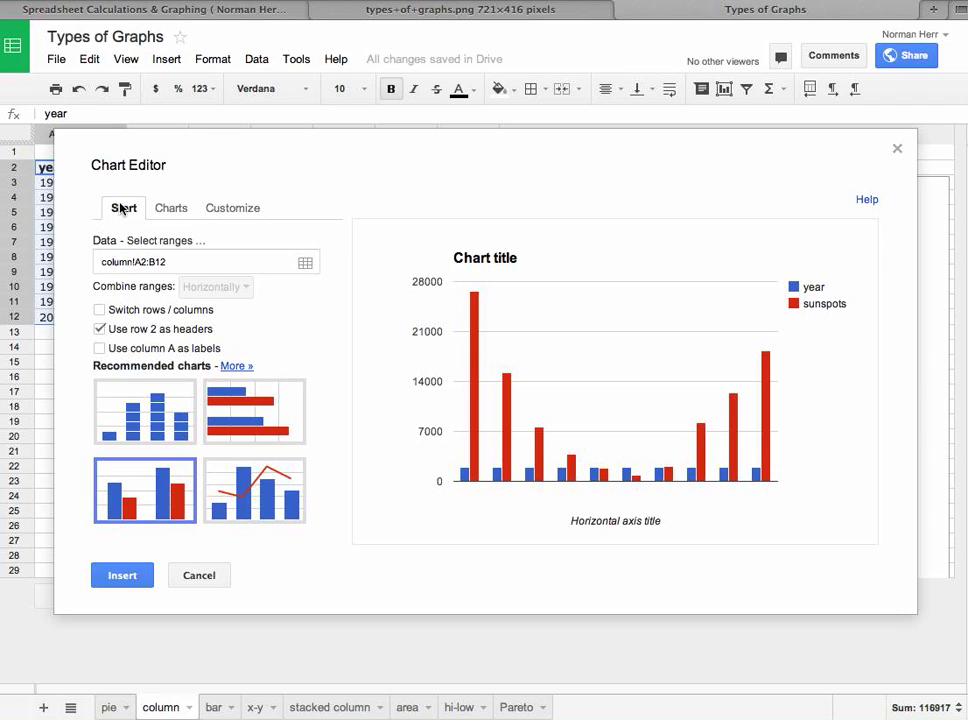
{"action": "left_click", "coordinate": [99, 349]}
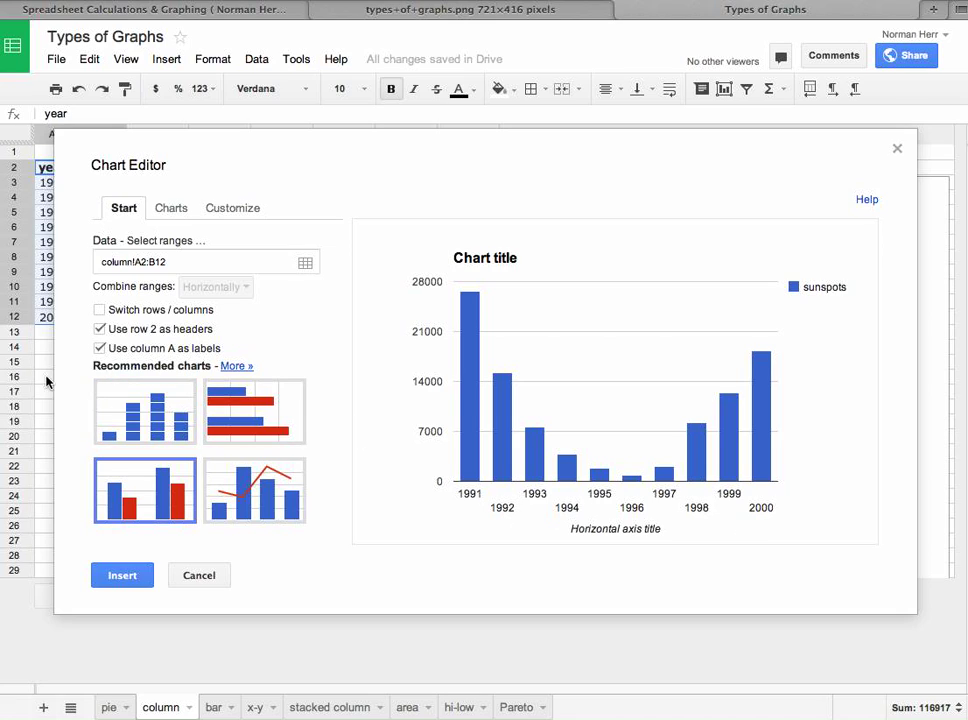
{"action": "left_click", "coordinate": [100, 349]}
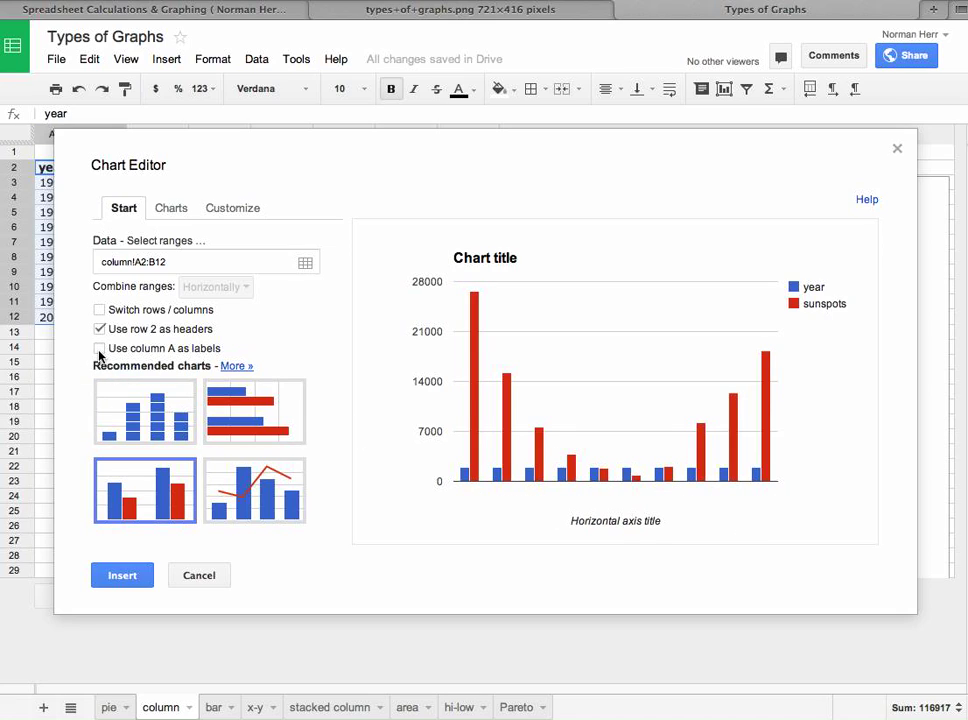
{"action": "mouse_move", "coordinate": [462, 479]}
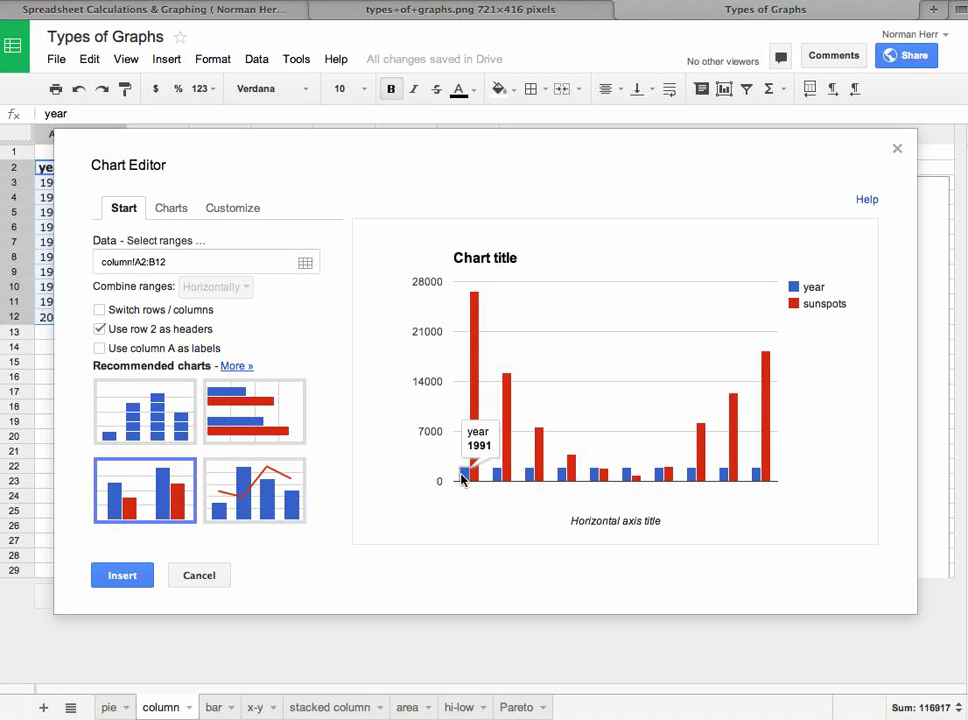
{"action": "mouse_move", "coordinate": [500, 478]}
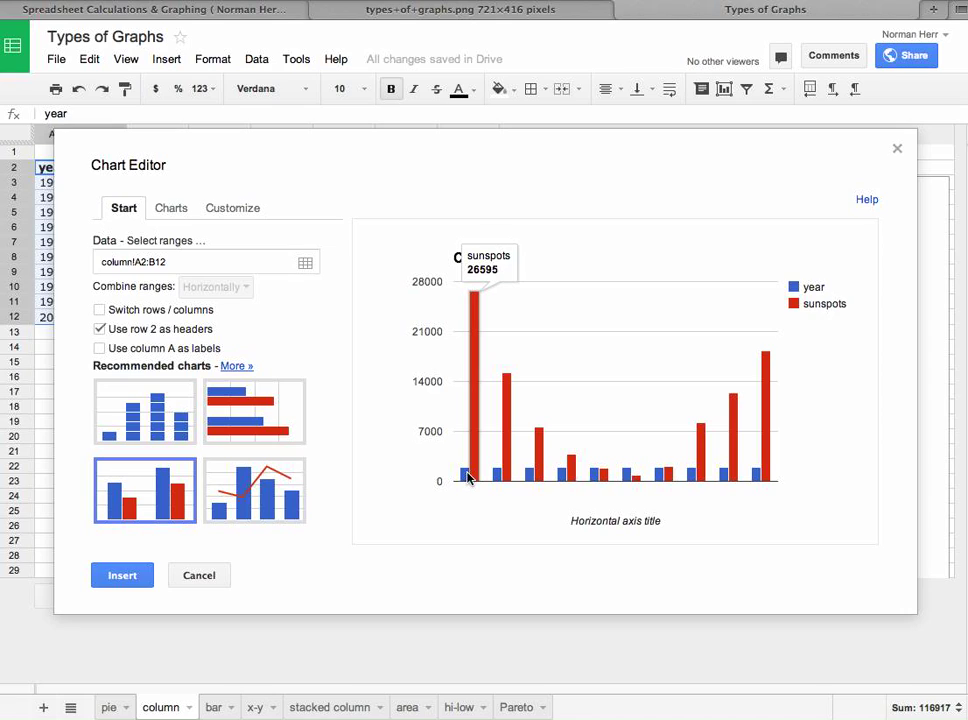
{"action": "mouse_move", "coordinate": [510, 418]}
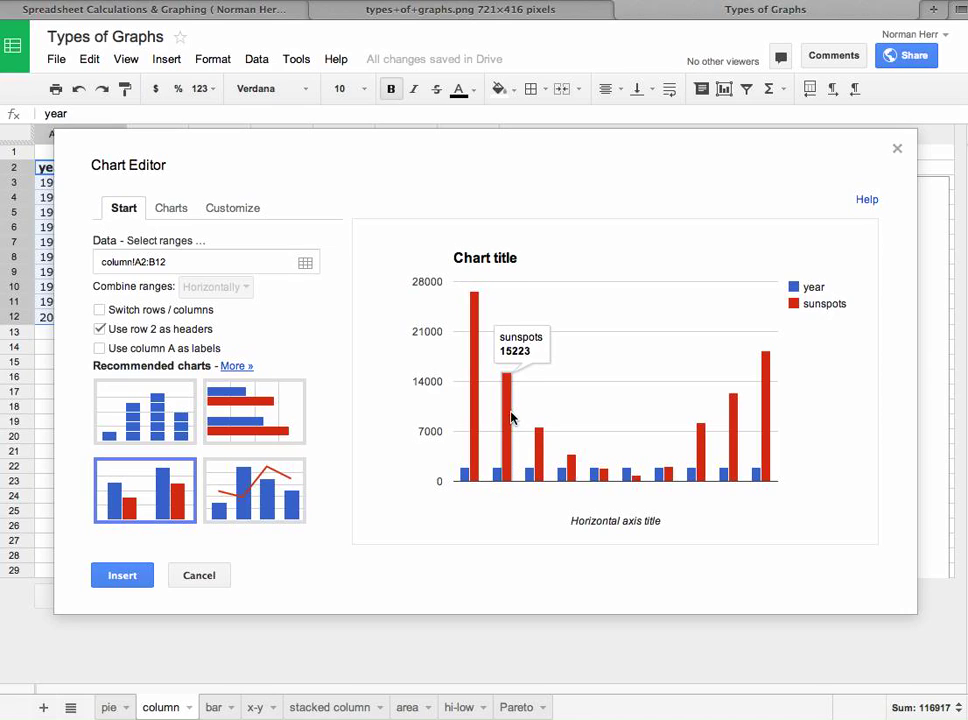
{"action": "left_click", "coordinate": [100, 348]}
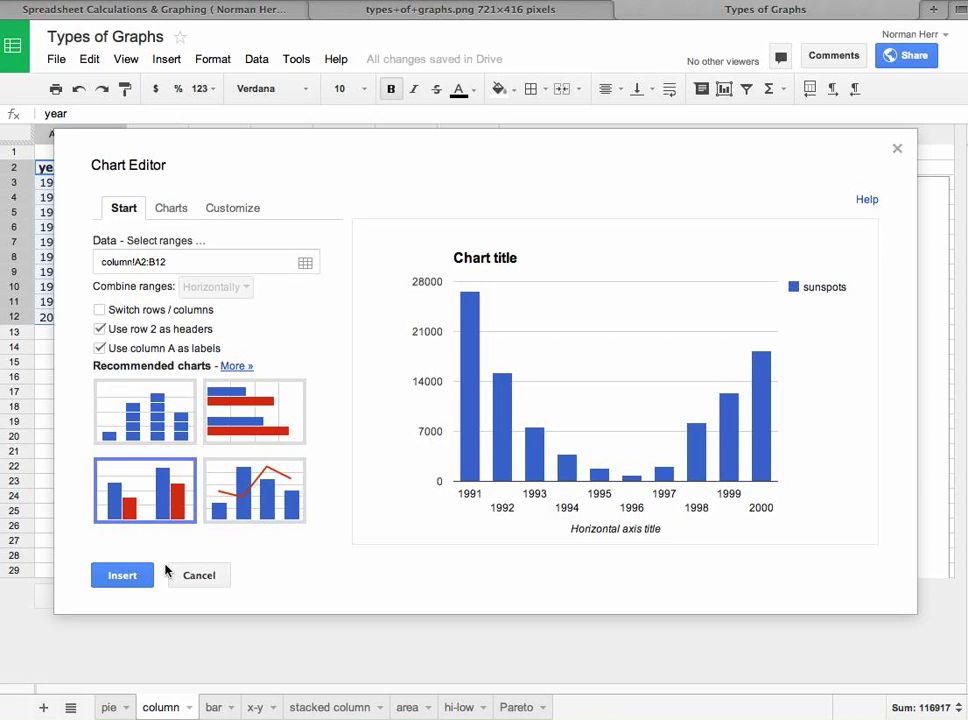
- Insert the sunspots column chart and title it 'Sunspots vs year'
{"action": "left_click", "coordinate": [112, 576]}
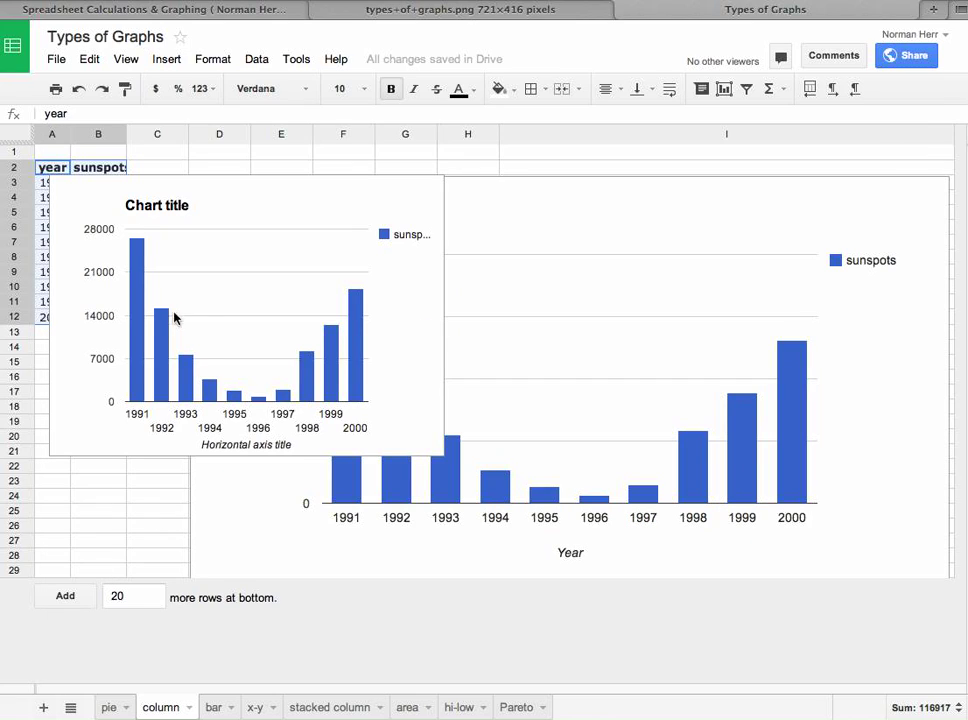
{"action": "left_click", "coordinate": [164, 210]}
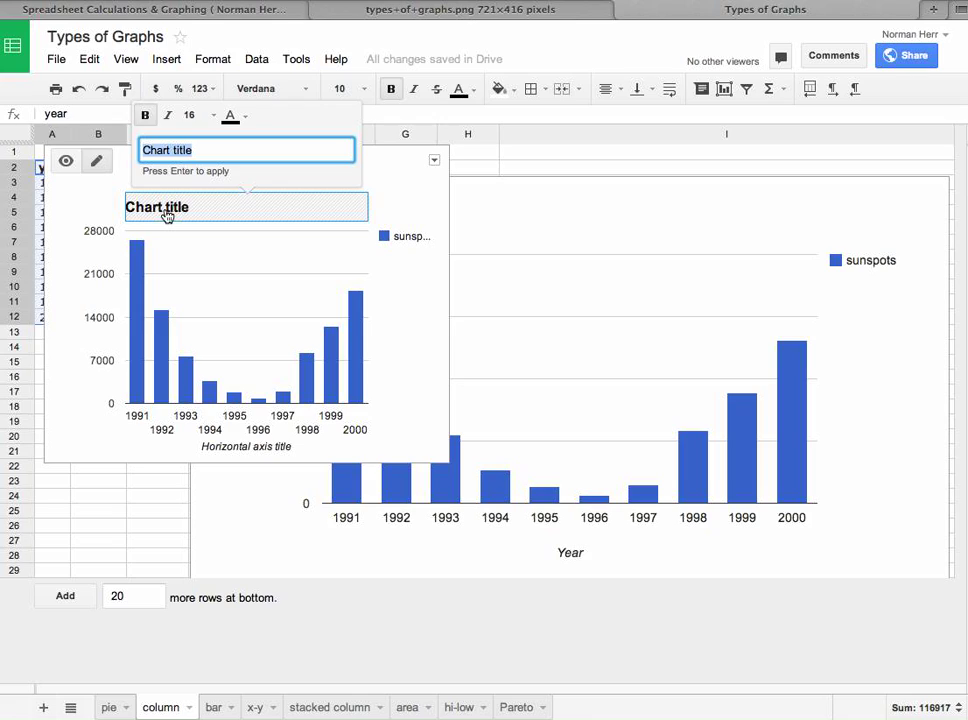
{"action": "type", "text": "SAun"}
{"action": "key", "text": "BackSpace"}
{"action": "key", "text": "BackSpace"}
{"action": "key", "text": "BackSpace"}
{"action": "type", "text": "unsp"}
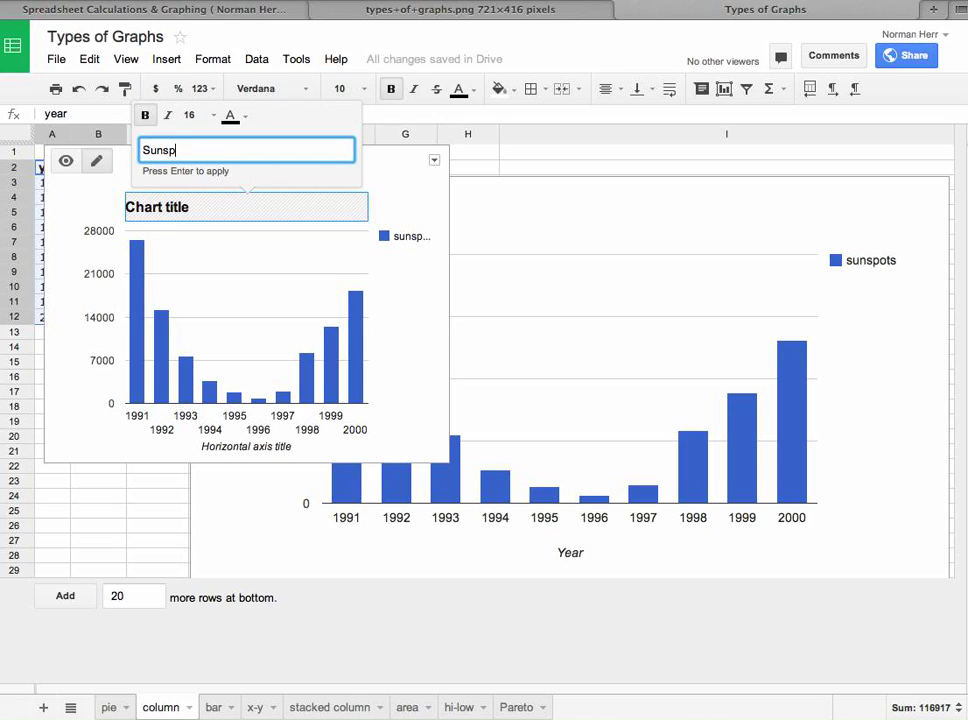
{"action": "type", "text": "ots vs year"}
{"action": "key", "text": "Return"}
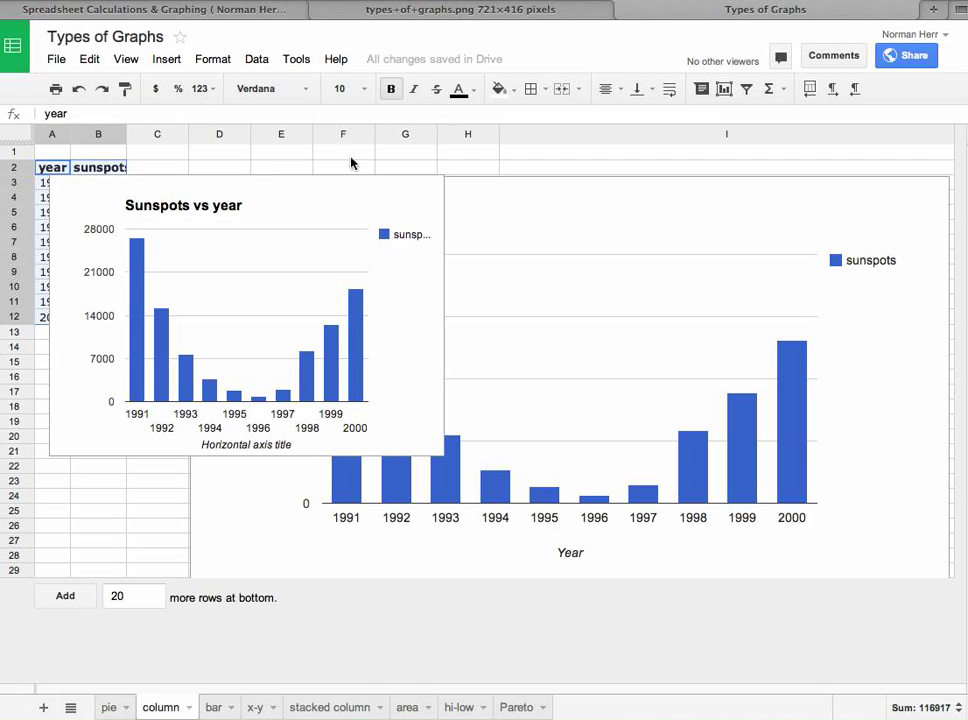
{"action": "left_click", "coordinate": [407, 199]}
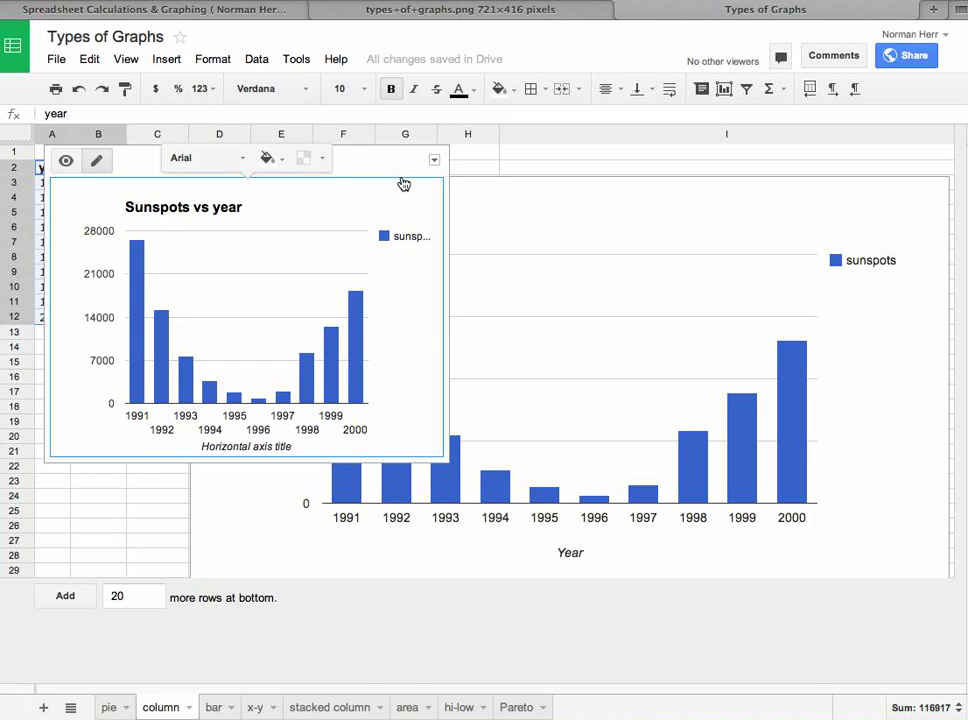
{"action": "left_click", "coordinate": [434, 161]}
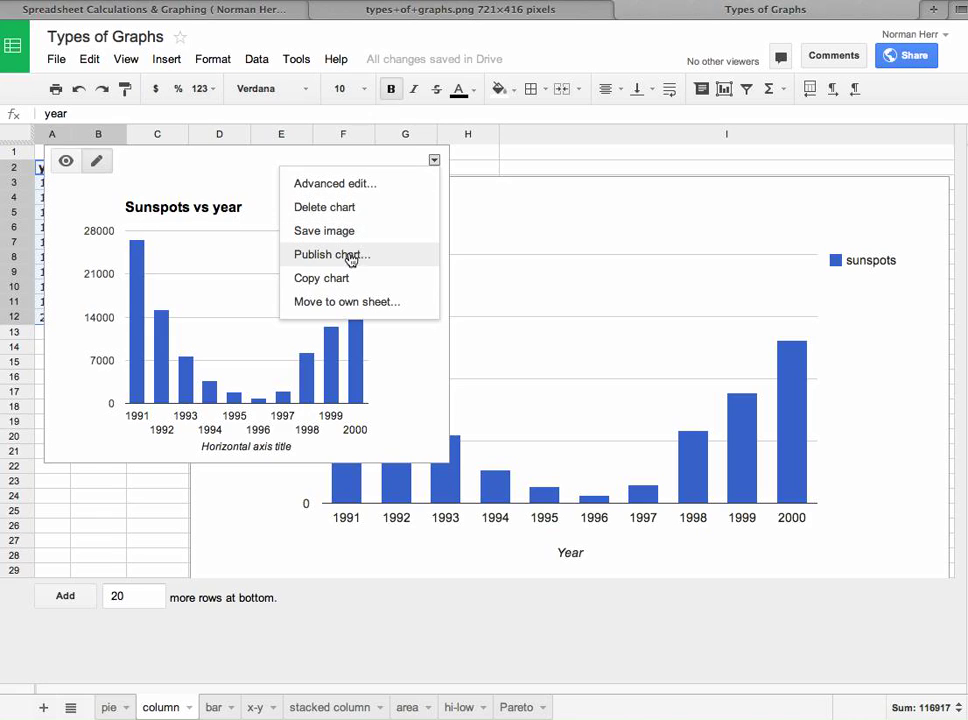
- Move the Sunspots vs year chart onto its own Chart1 sheet
{"action": "left_click", "coordinate": [341, 300]}
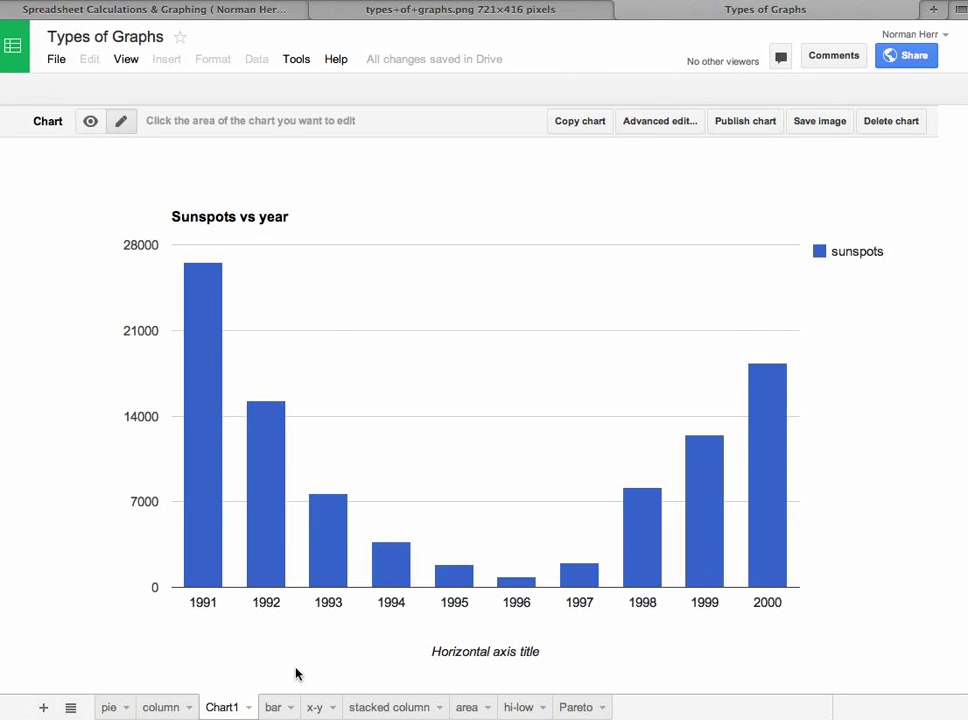
{"action": "left_click", "coordinate": [169, 708]}
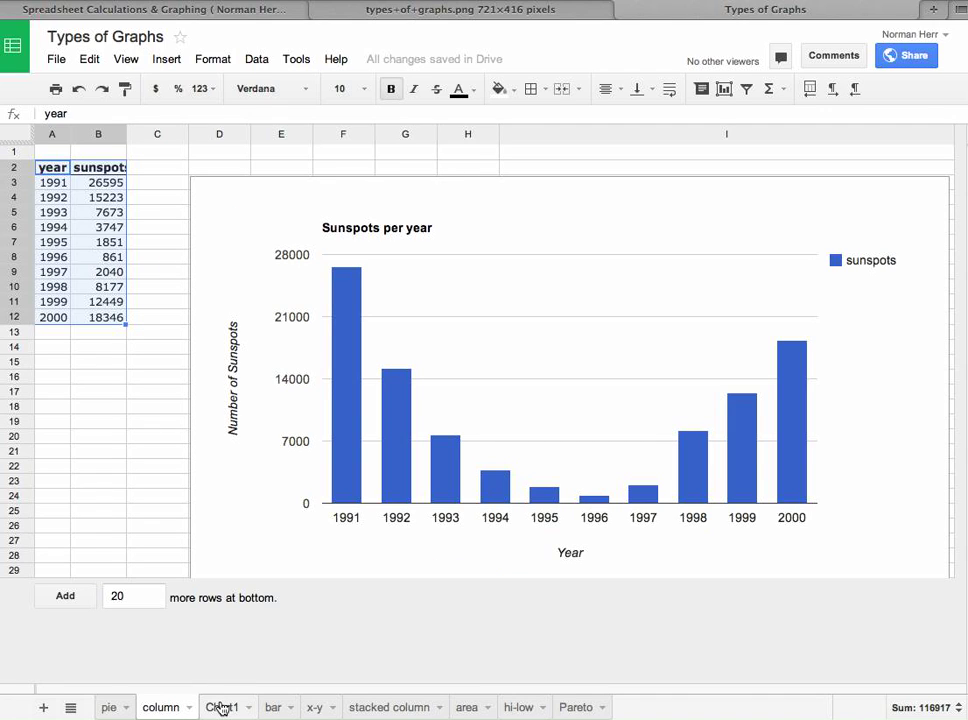
{"action": "left_click", "coordinate": [222, 708]}
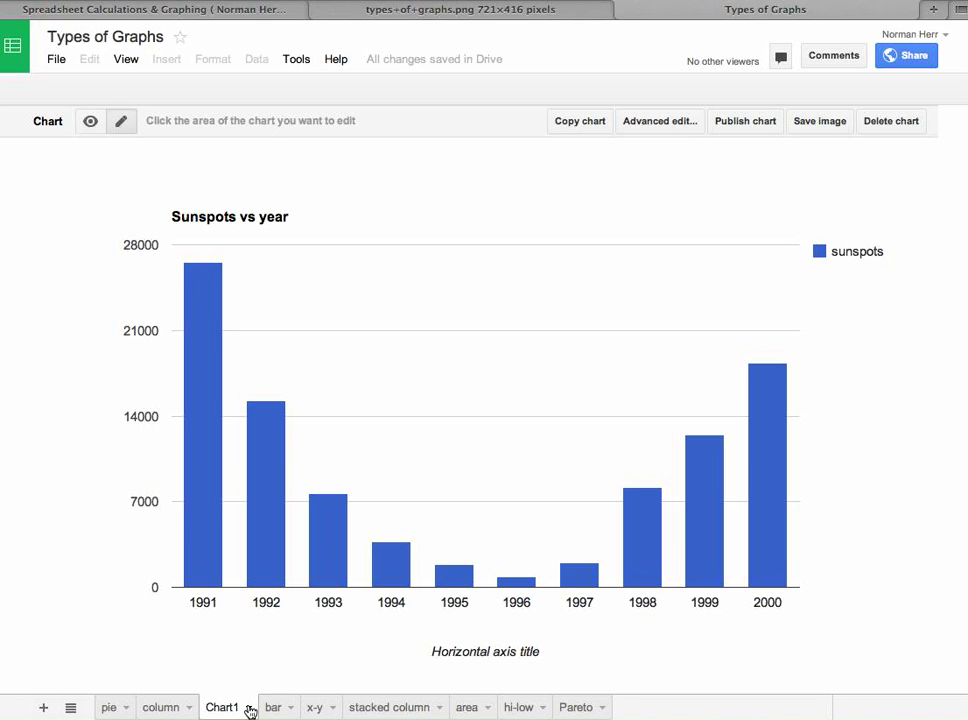
- Delete the Chart1 sheet and confirm the deletion
{"action": "left_click", "coordinate": [249, 709]}
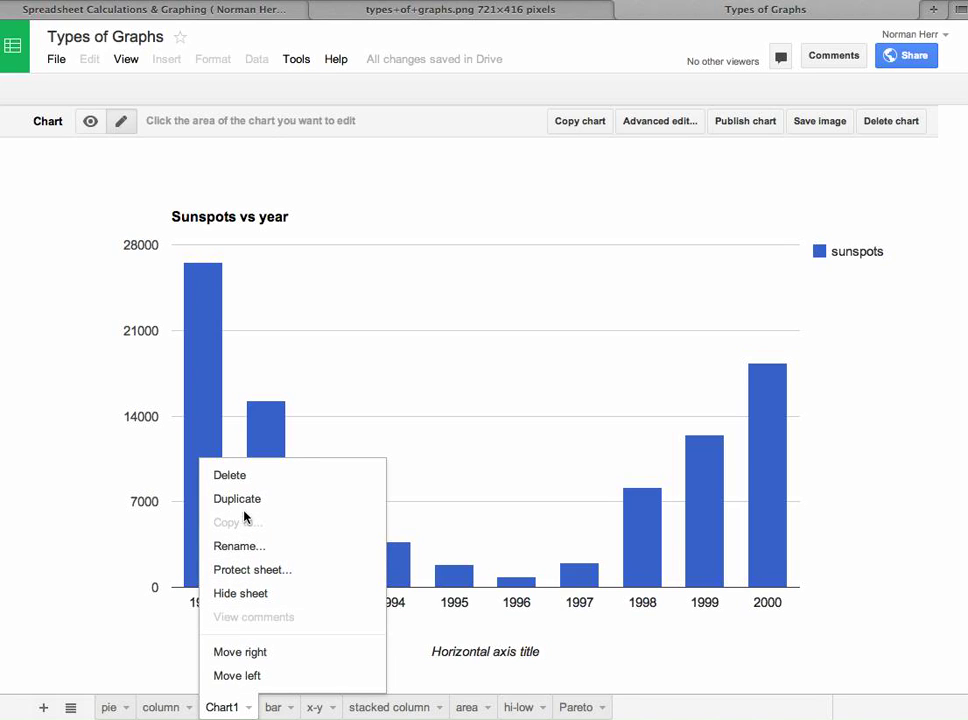
{"action": "left_click", "coordinate": [238, 481]}
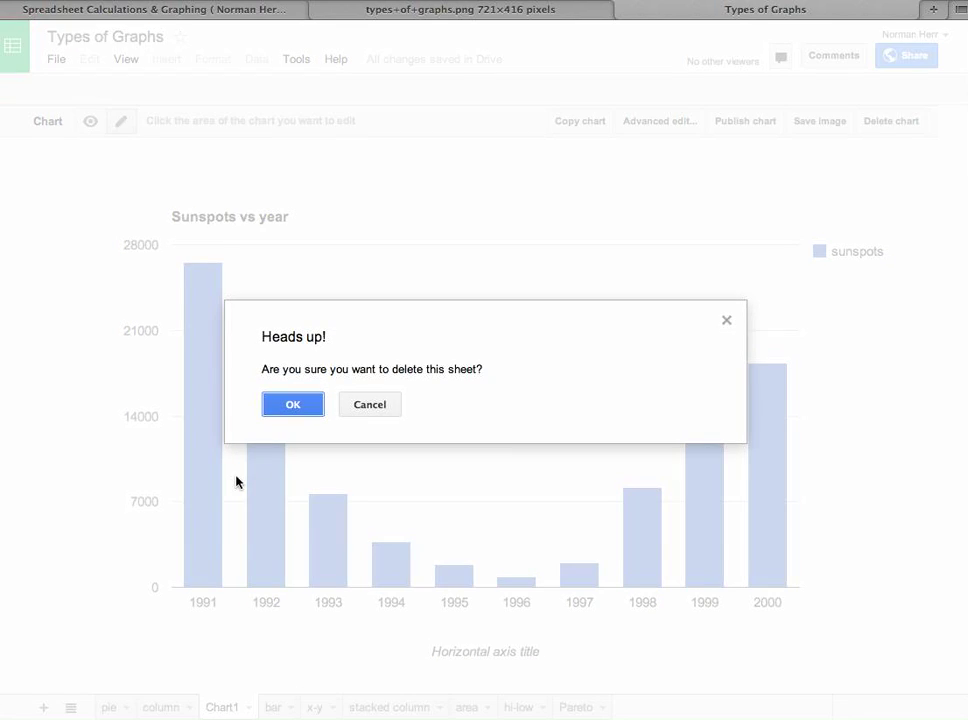
{"action": "left_click", "coordinate": [292, 405]}
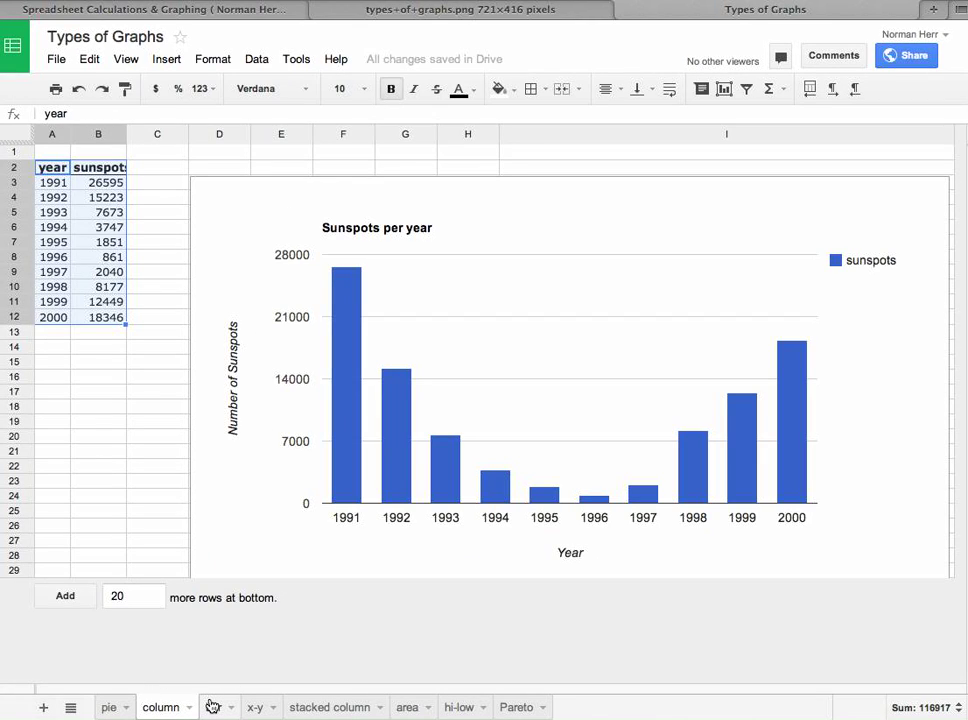
- On the bar sheet, select the Earth, Earth's crust and Earth's Atmosphere headings, then the composition chart
{"action": "left_click", "coordinate": [212, 706]}
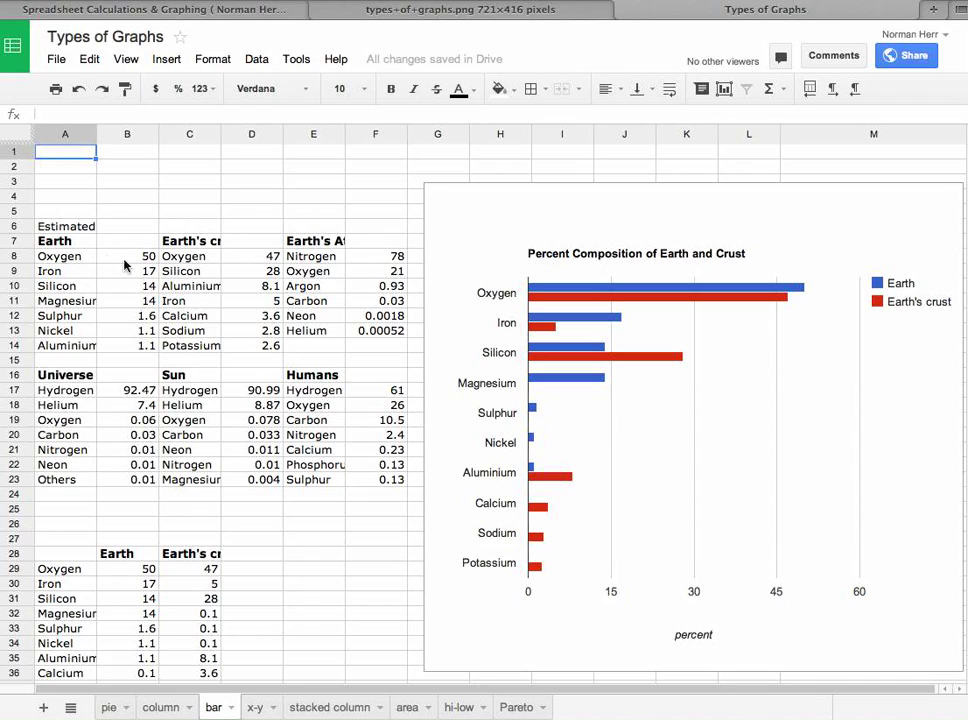
{"action": "left_click", "coordinate": [183, 243]}
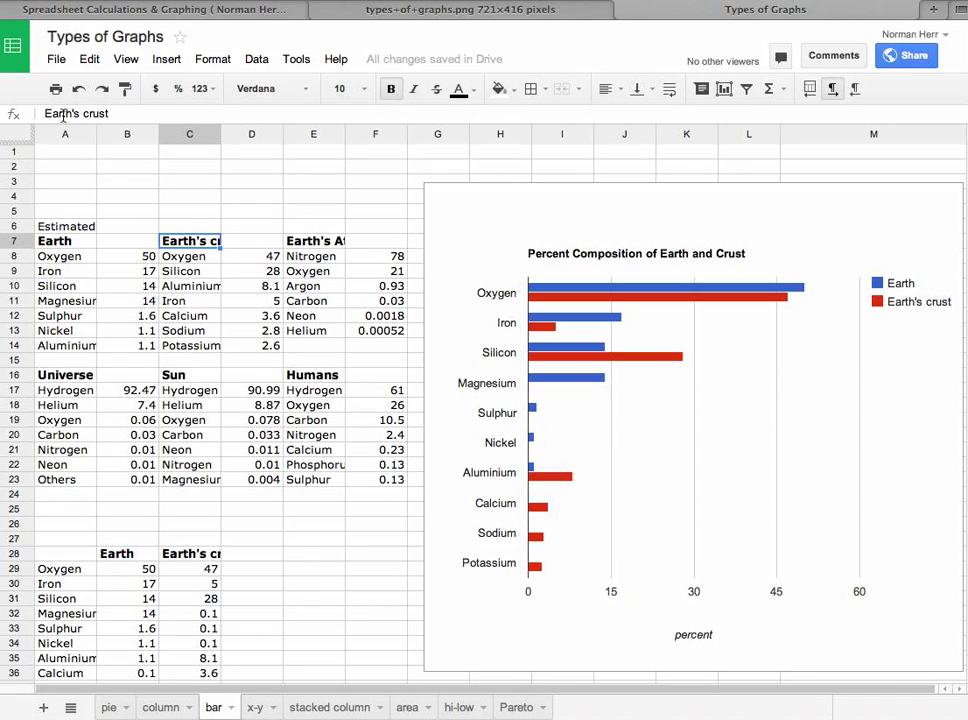
{"action": "left_click", "coordinate": [321, 245]}
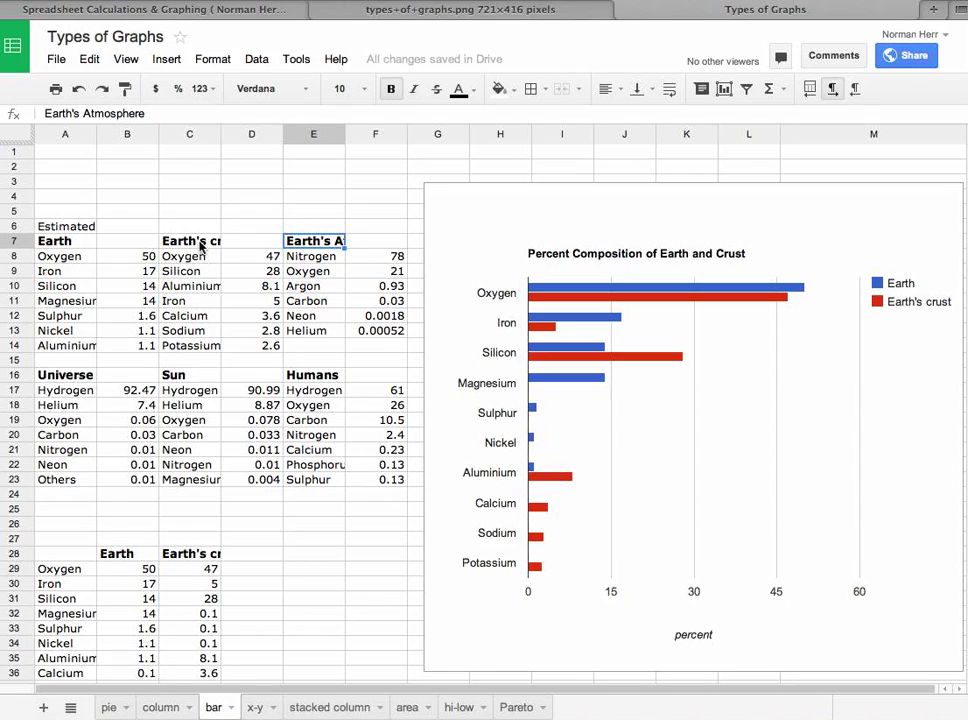
{"action": "left_click", "coordinate": [88, 245]}
{"action": "left_click", "coordinate": [178, 245]}
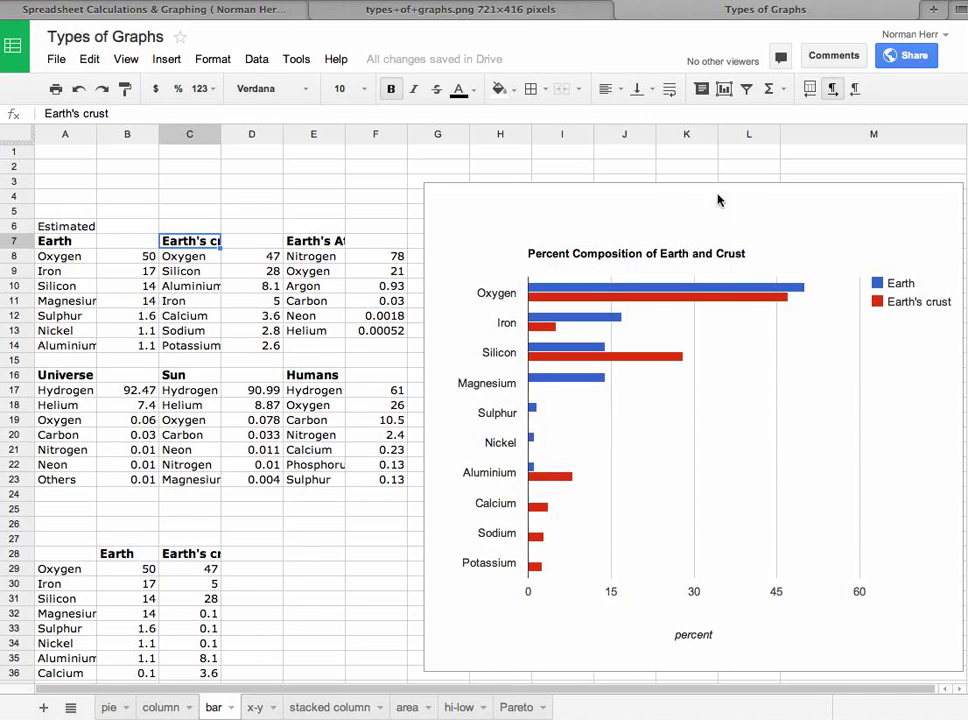
{"action": "left_click", "coordinate": [633, 201]}
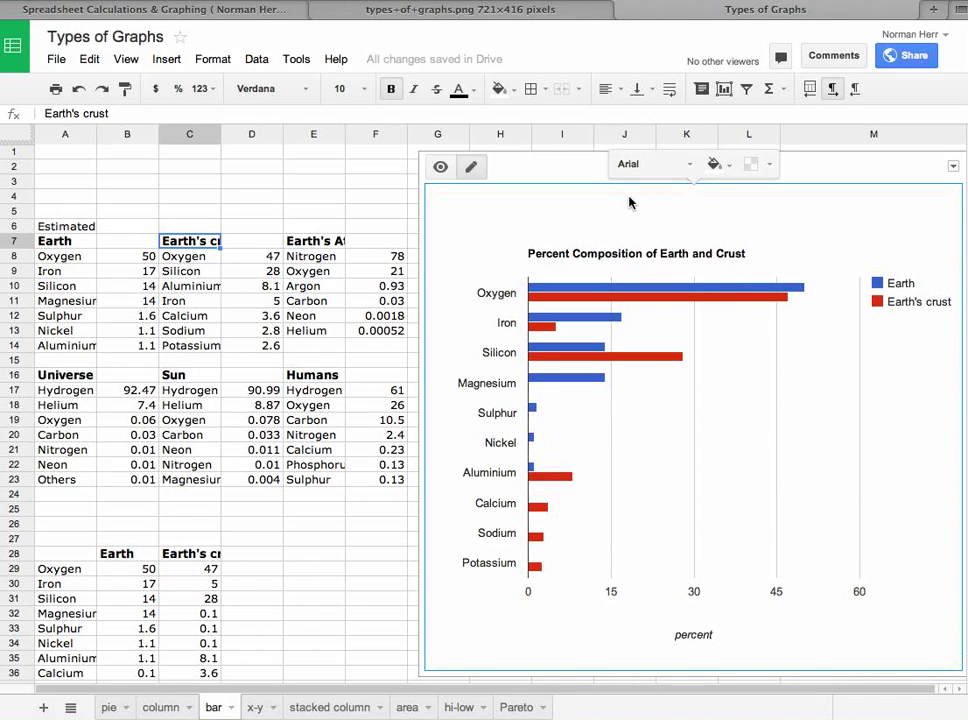
{"action": "left_click", "coordinate": [953, 168]}
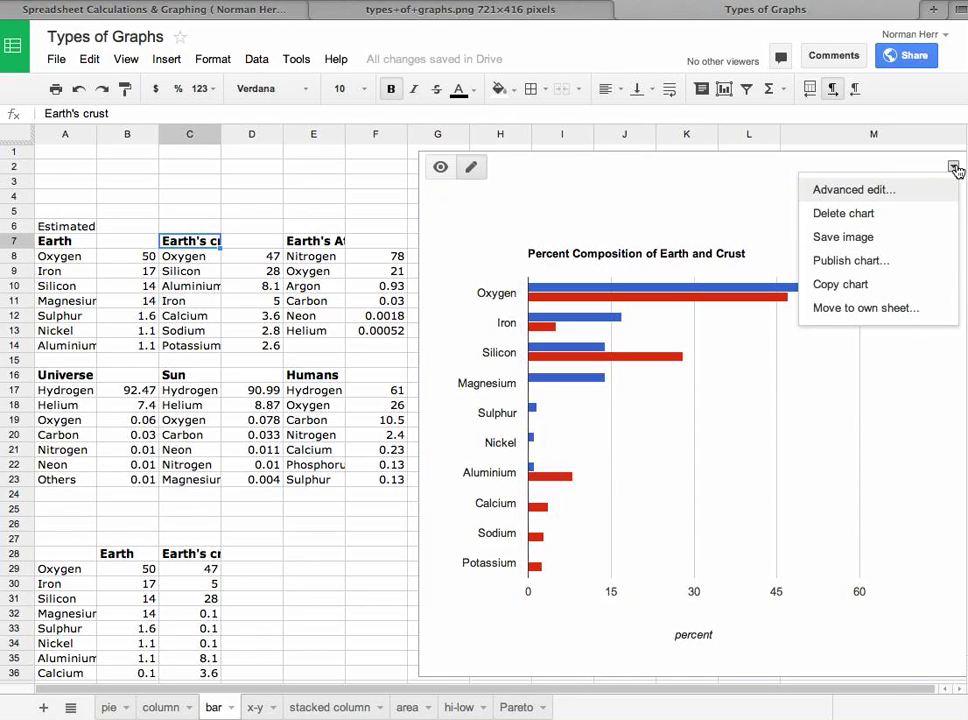
{"action": "left_click", "coordinate": [837, 190]}
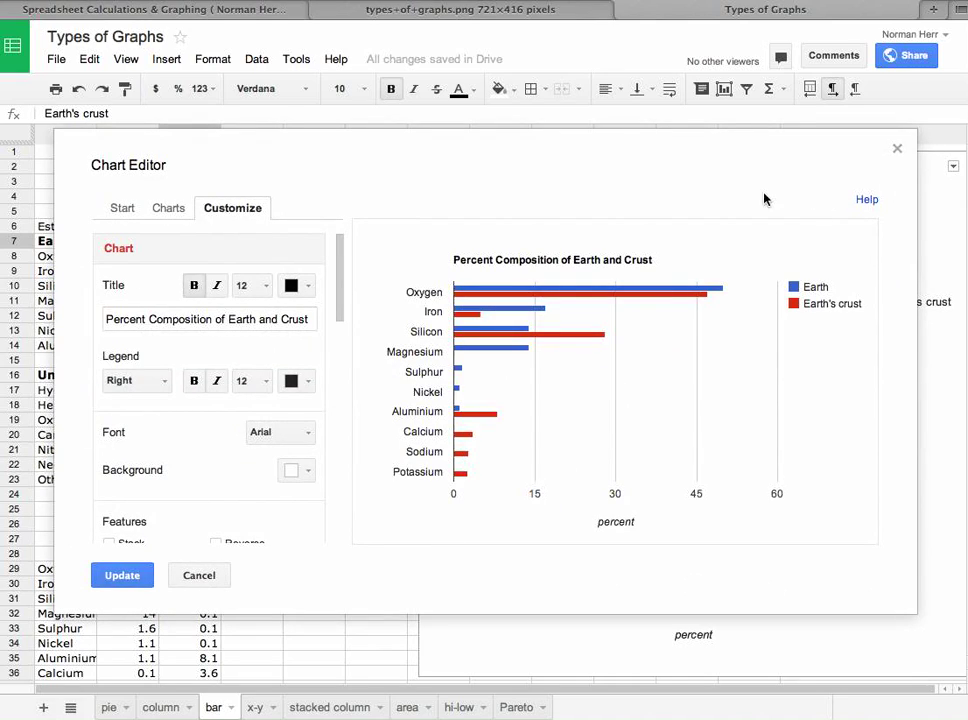
{"action": "left_click", "coordinate": [121, 214]}
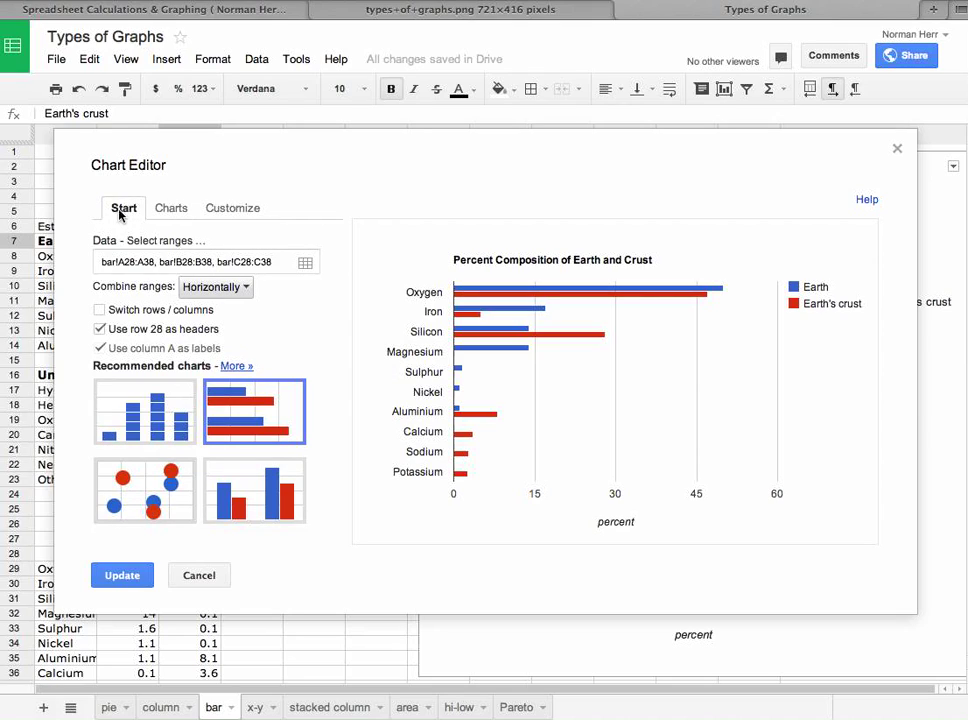
{"action": "double_click", "coordinate": [102, 262]}
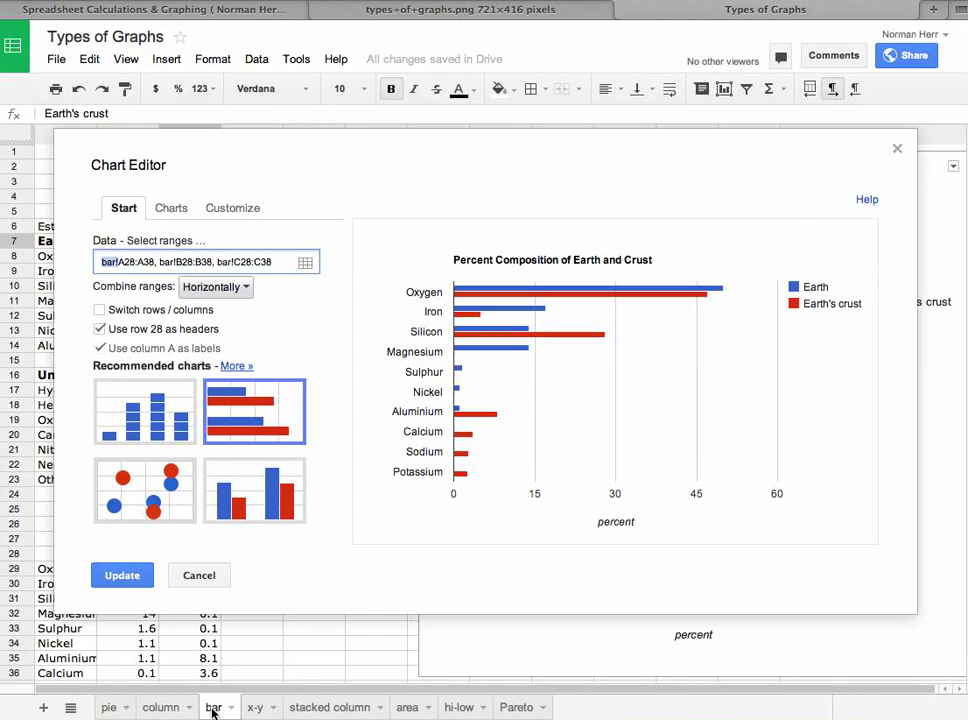
{"action": "left_click", "coordinate": [119, 263]}
{"action": "left_click_drag", "start_coordinate": [117, 259], "coordinate": [154, 259]}
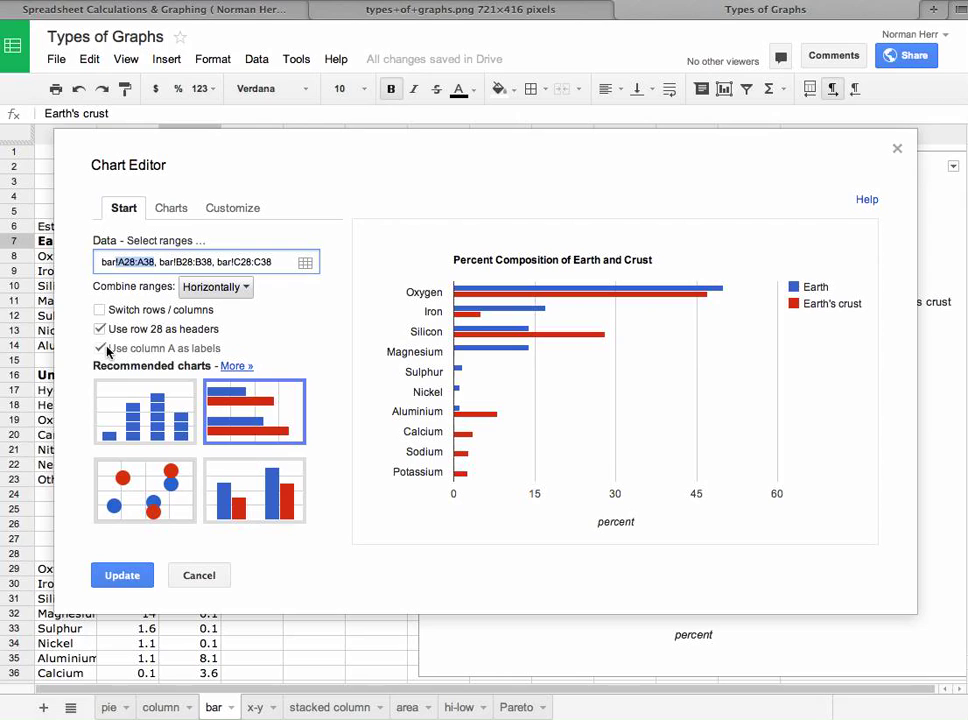
- Close the chart editor on the bar sheet without making any changes
{"action": "left_click", "coordinate": [208, 580]}
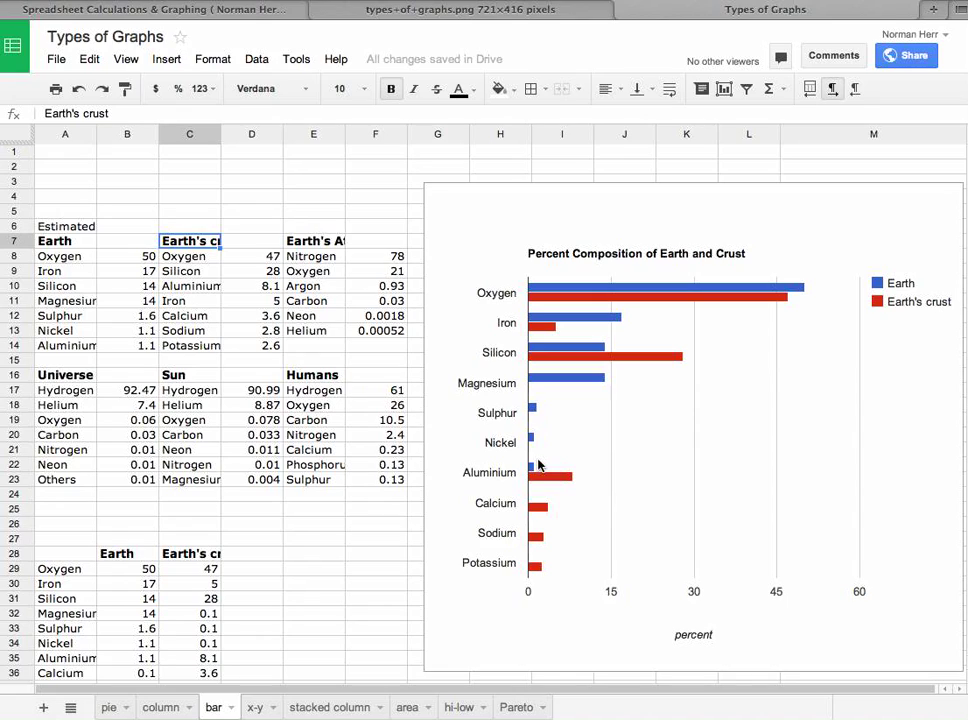
- Switch to the x-y sheet and select the ozone table A2:D26
{"action": "left_click", "coordinate": [251, 707]}
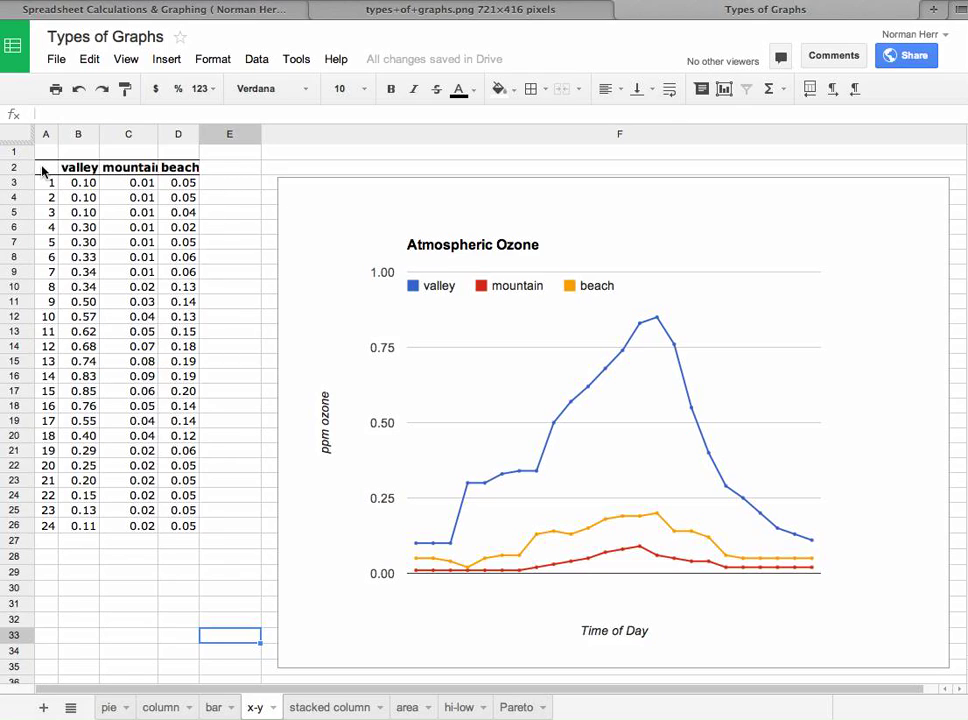
{"action": "left_click_drag", "start_coordinate": [42, 172], "coordinate": [173, 527]}
- Start a chart from A2:D26 with column A not used as labels, and list all chart types
{"action": "scroll", "coordinate": [43, 357], "scroll_direction": "right", "scroll_amount": 1}
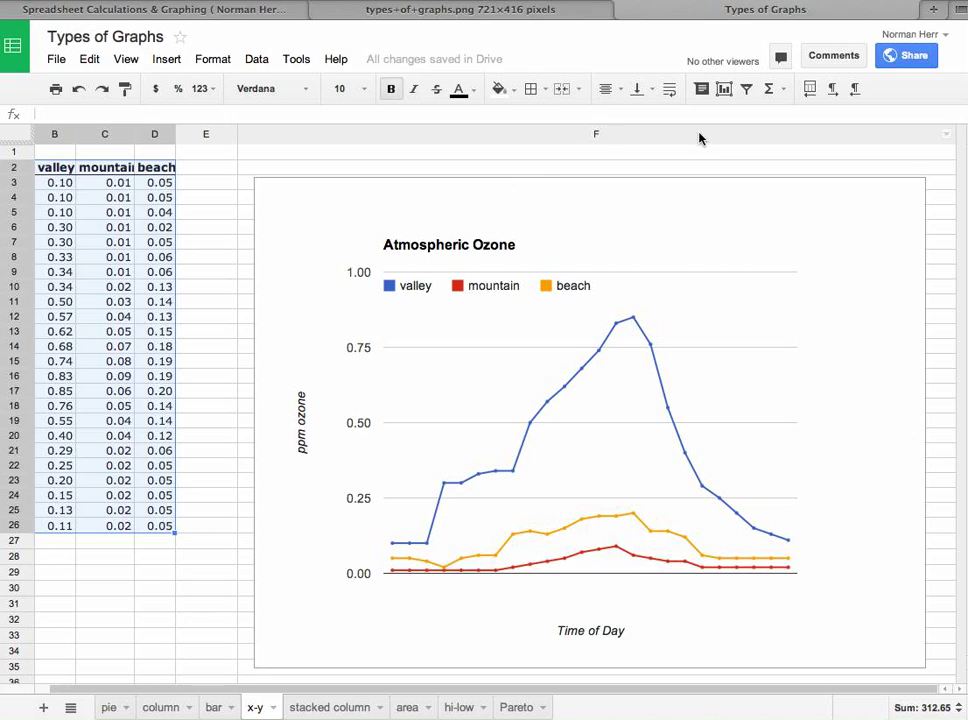
{"action": "left_click", "coordinate": [724, 89]}
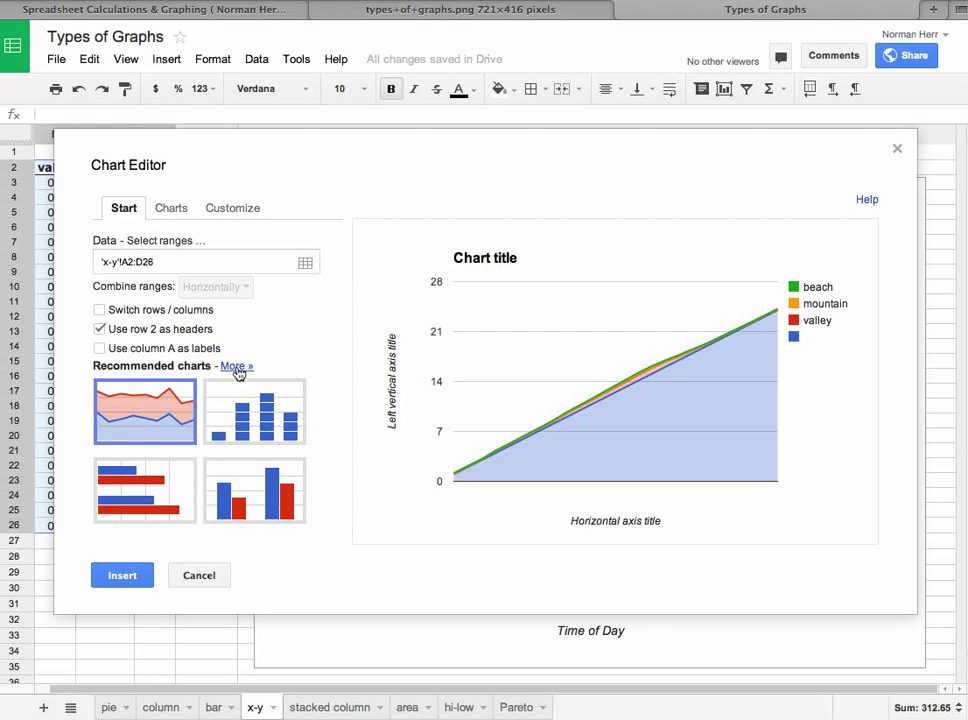
{"action": "left_click", "coordinate": [99, 348]}
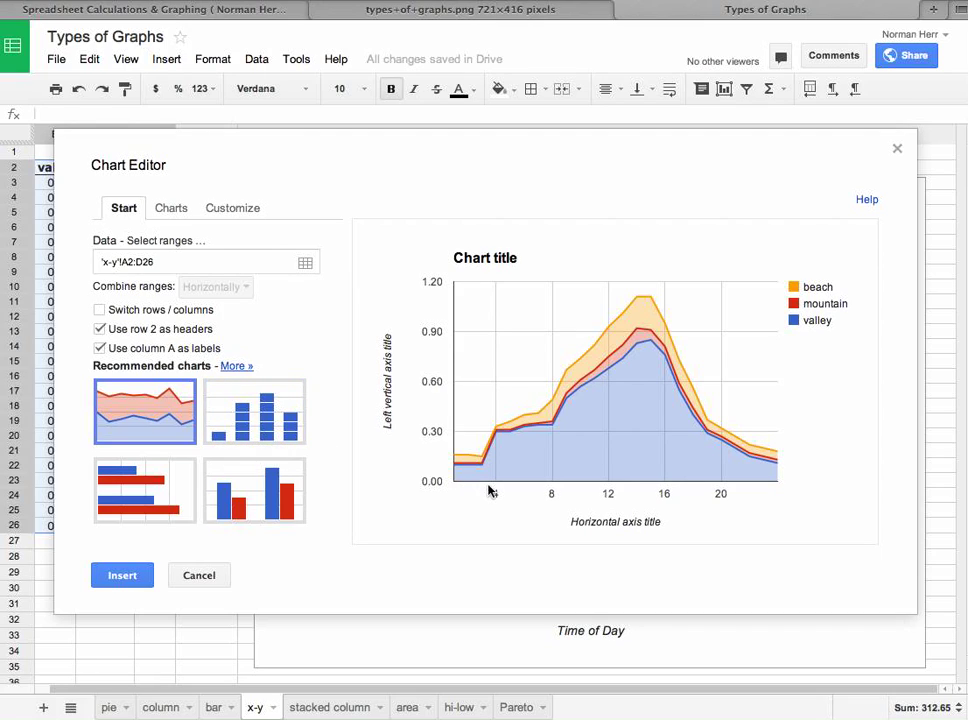
{"action": "mouse_move", "coordinate": [461, 481]}
{"action": "left_click", "coordinate": [100, 349]}
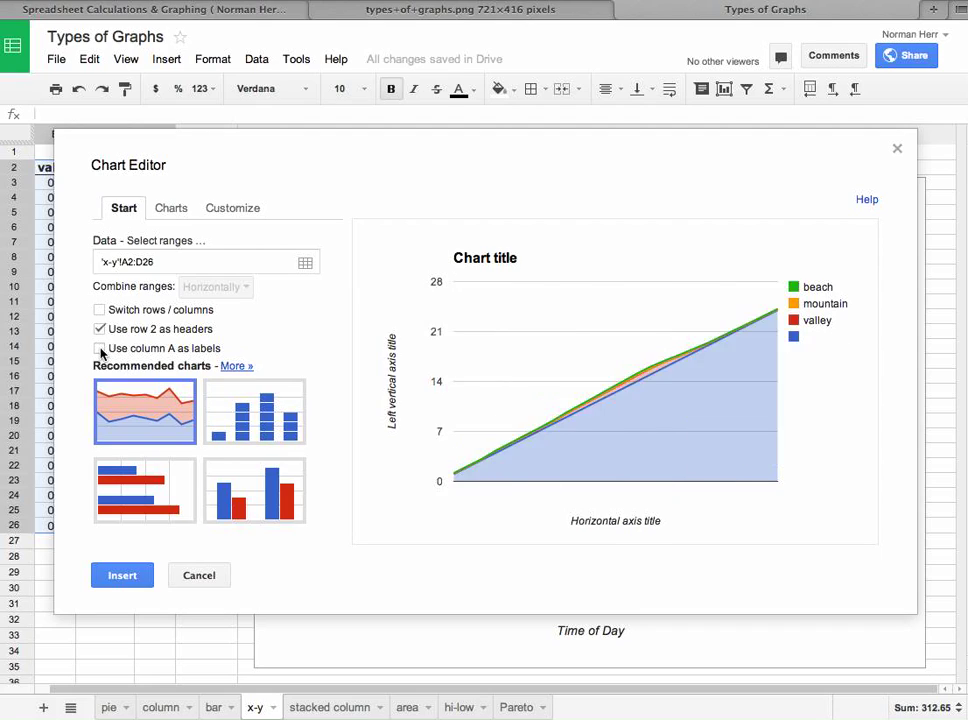
{"action": "left_click", "coordinate": [237, 367]}
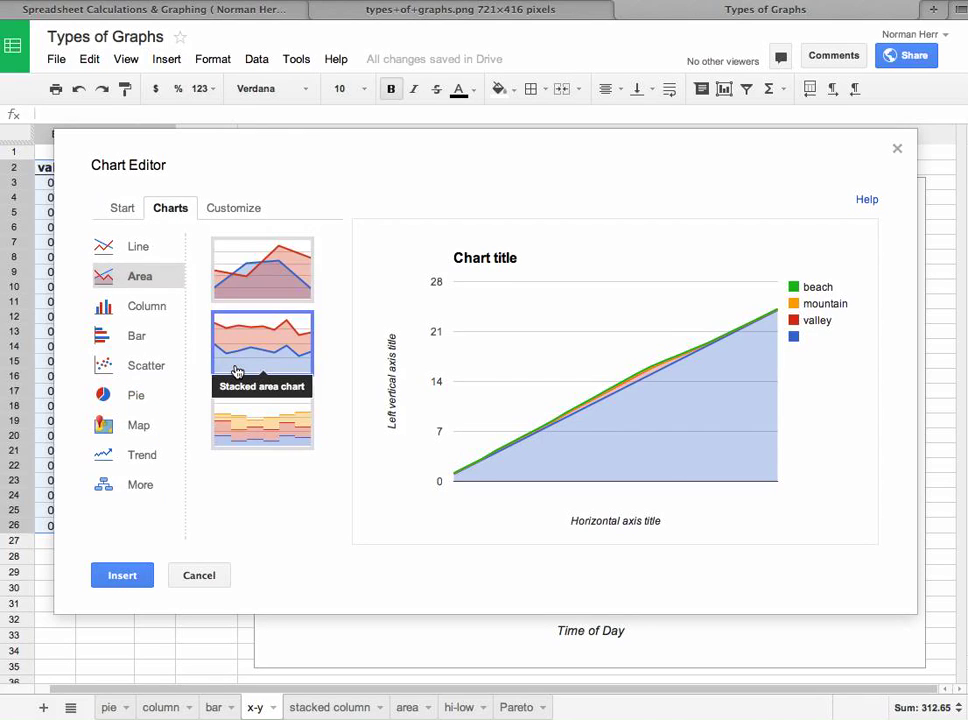
- Try a plain line chart, look at its Customize settings, then cancel the draft chart
{"action": "left_click", "coordinate": [122, 248]}
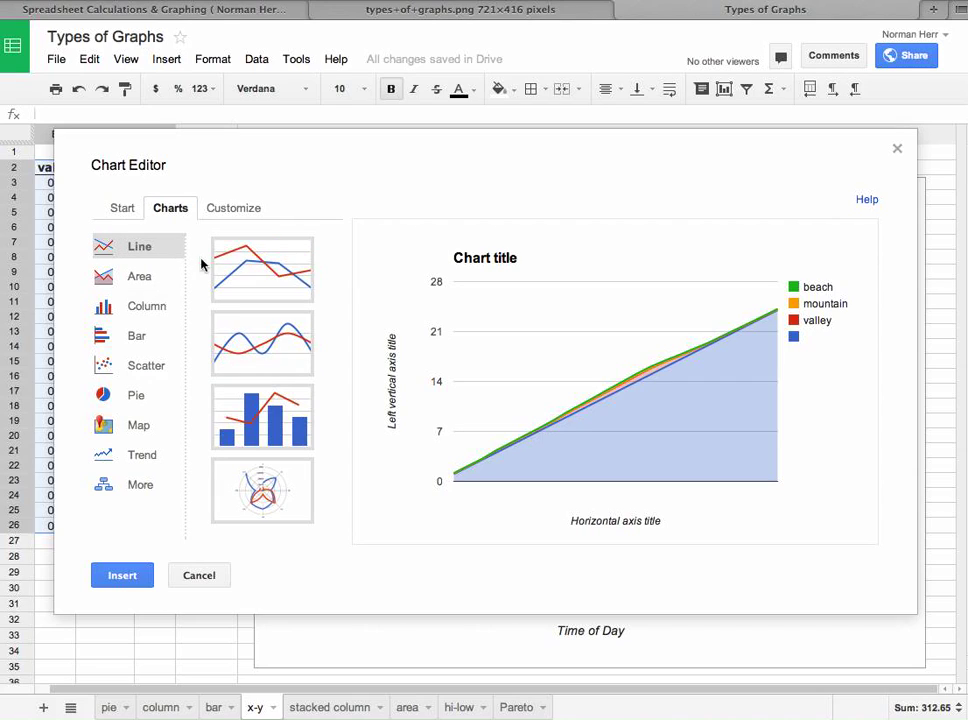
{"action": "left_click", "coordinate": [242, 270]}
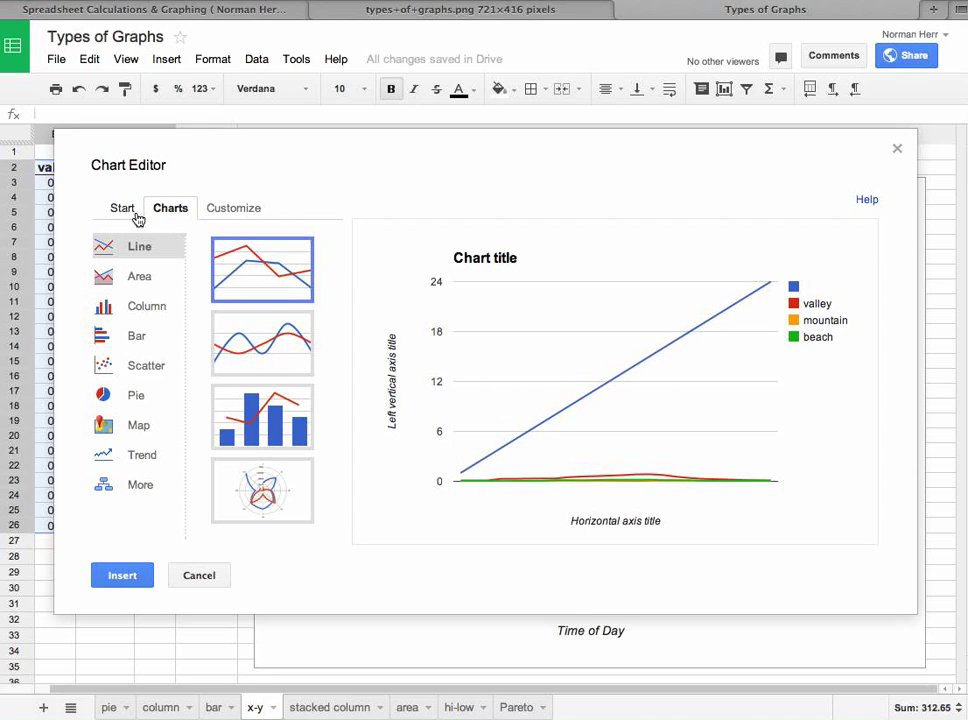
{"action": "left_click", "coordinate": [249, 214]}
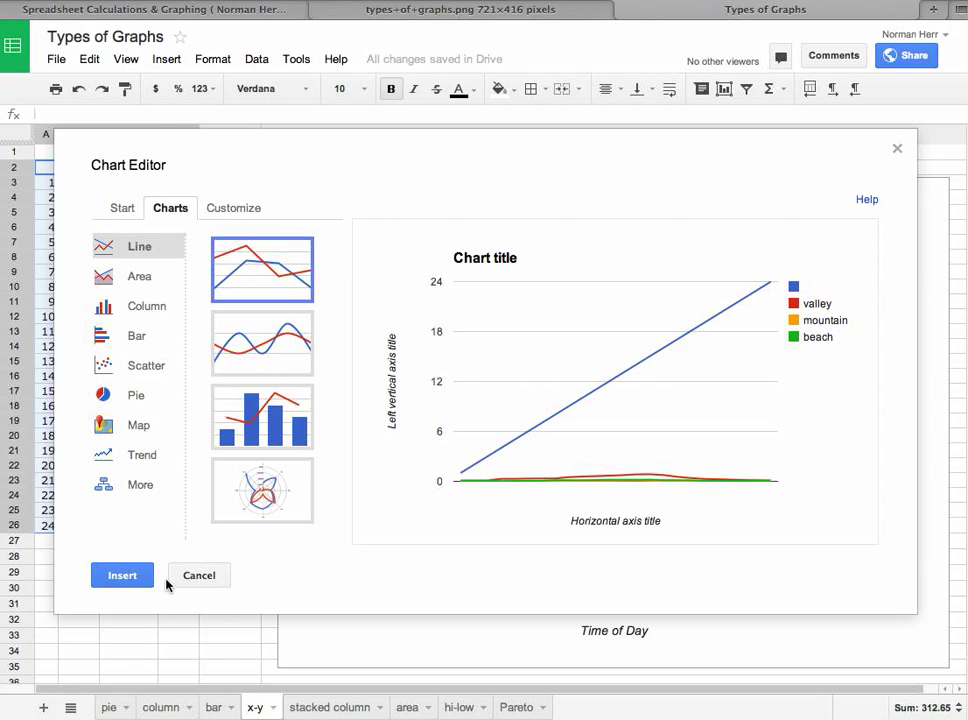
{"action": "left_click", "coordinate": [198, 577]}
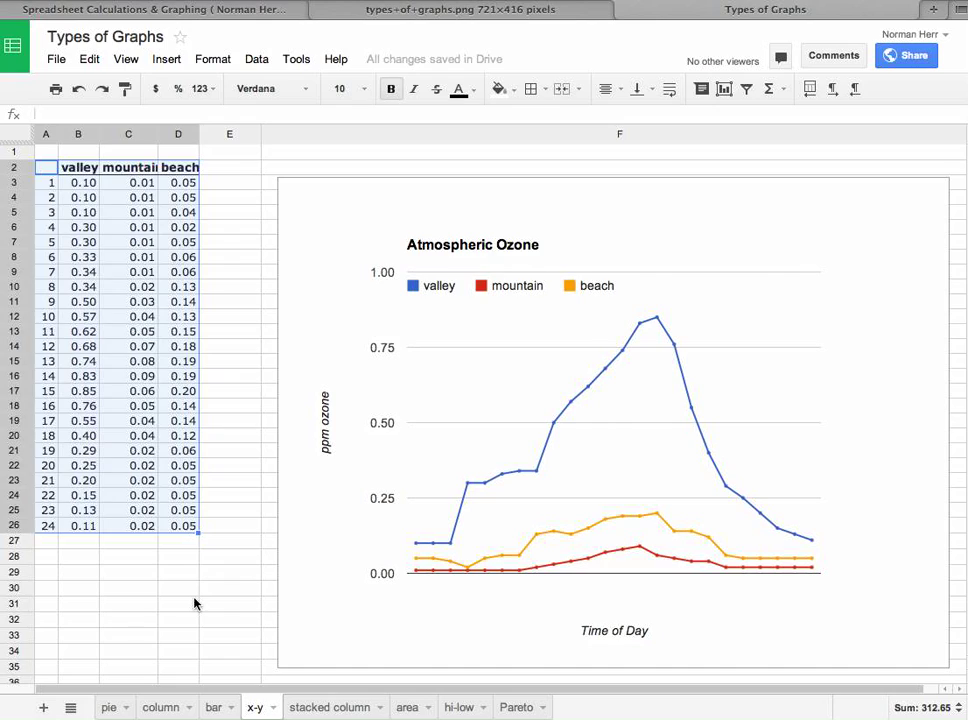
- Start a new chart from B2:D26 (valley, mountain, beach) and list all chart types
{"action": "left_click", "coordinate": [194, 603]}
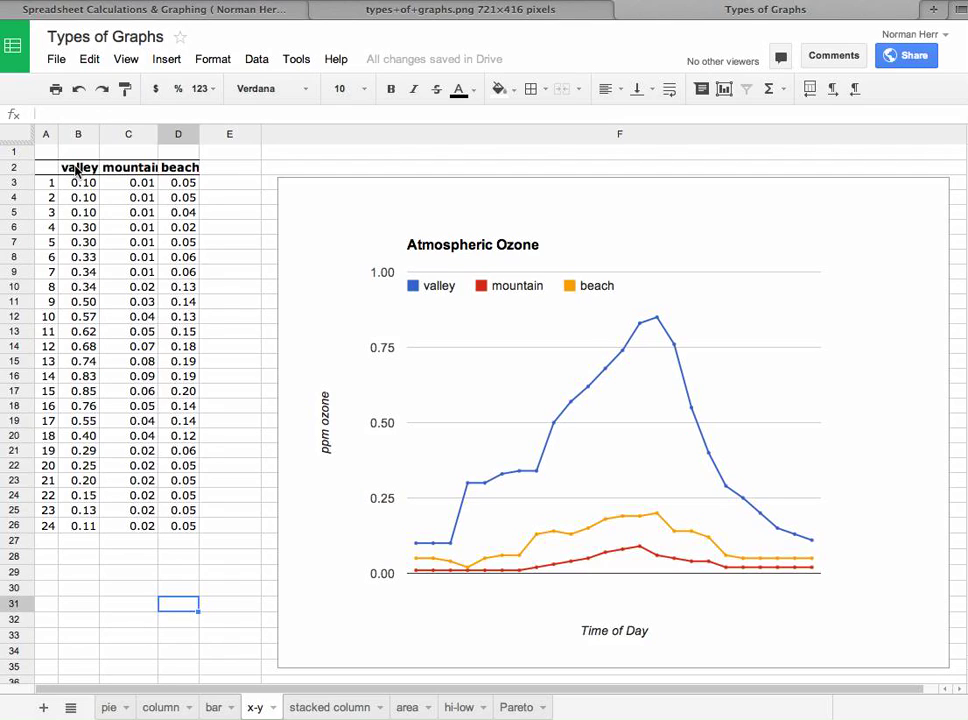
{"action": "left_click_drag", "start_coordinate": [76, 168], "coordinate": [164, 525]}
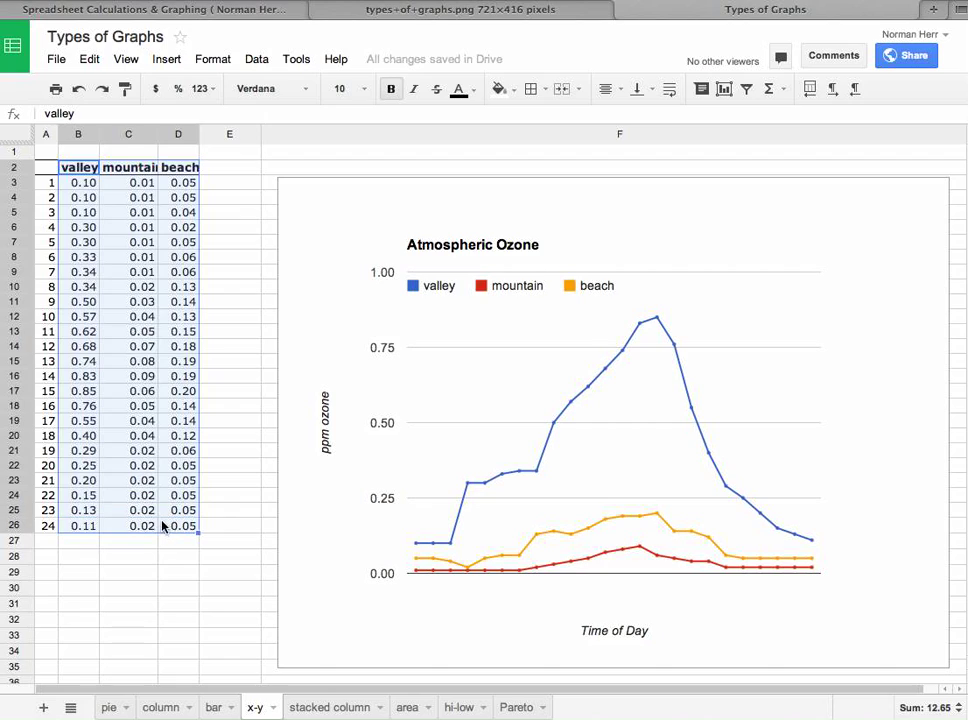
{"action": "left_click", "coordinate": [724, 89]}
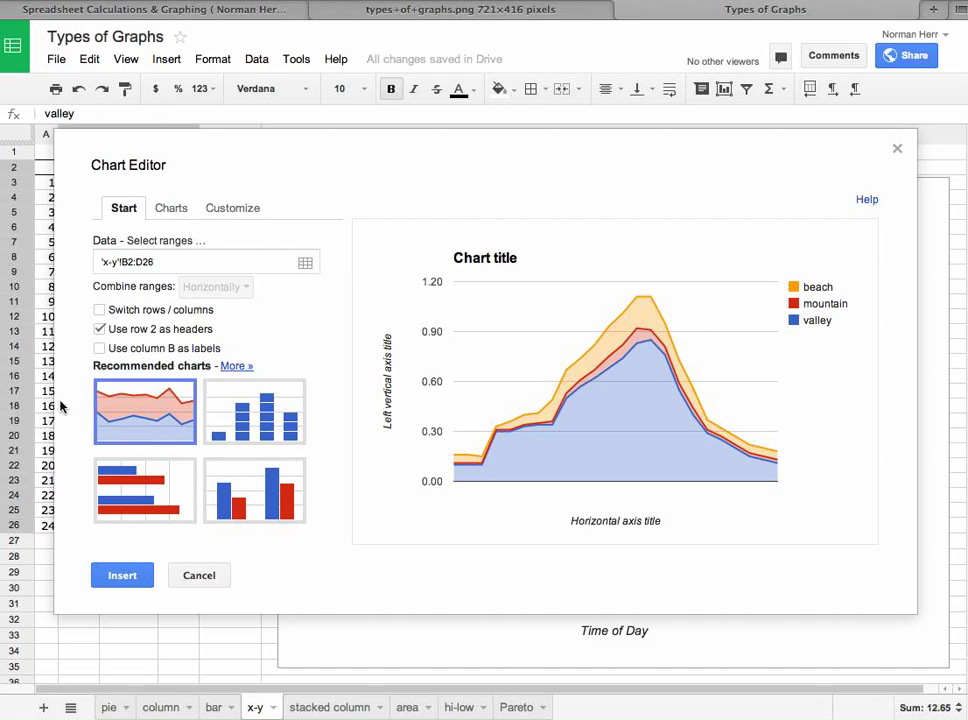
{"action": "left_click", "coordinate": [237, 367]}
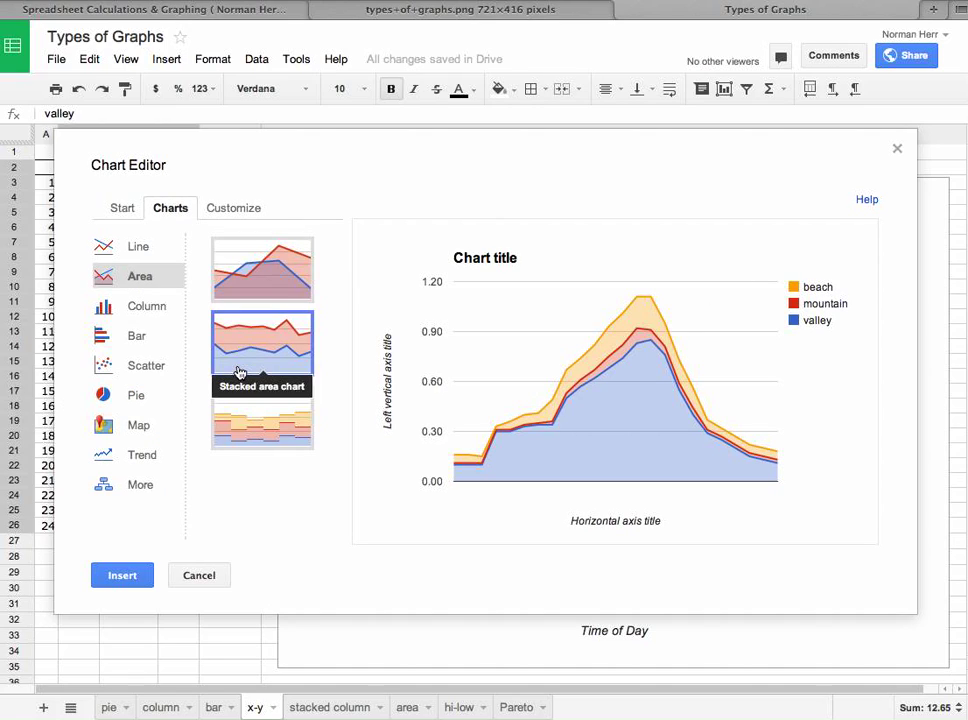
- Insert a plain line chart of the valley, mountain and beach readings onto the x-y sheet
{"action": "left_click", "coordinate": [139, 254]}
{"action": "left_click", "coordinate": [250, 266]}
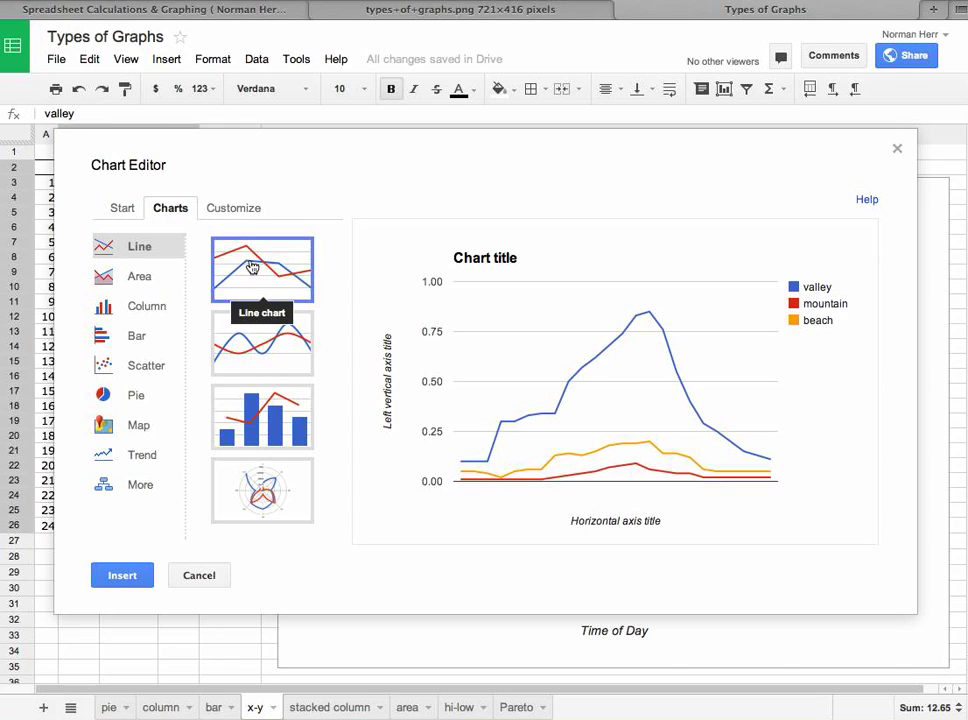
{"action": "mouse_move", "coordinate": [605, 356]}
{"action": "mouse_move", "coordinate": [651, 316]}
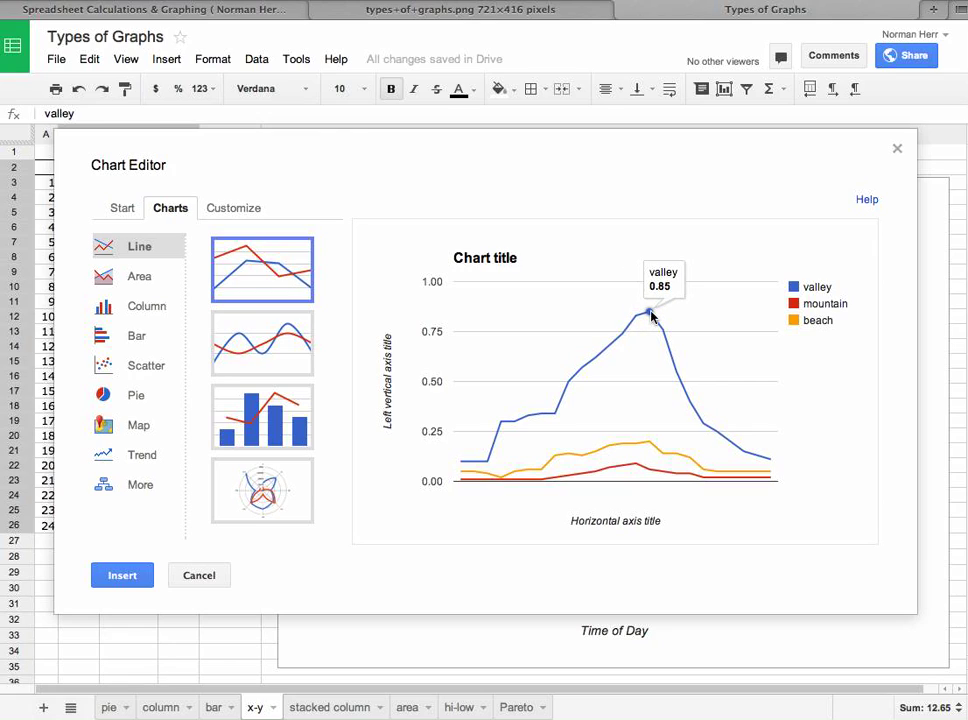
{"action": "mouse_move", "coordinate": [637, 460]}
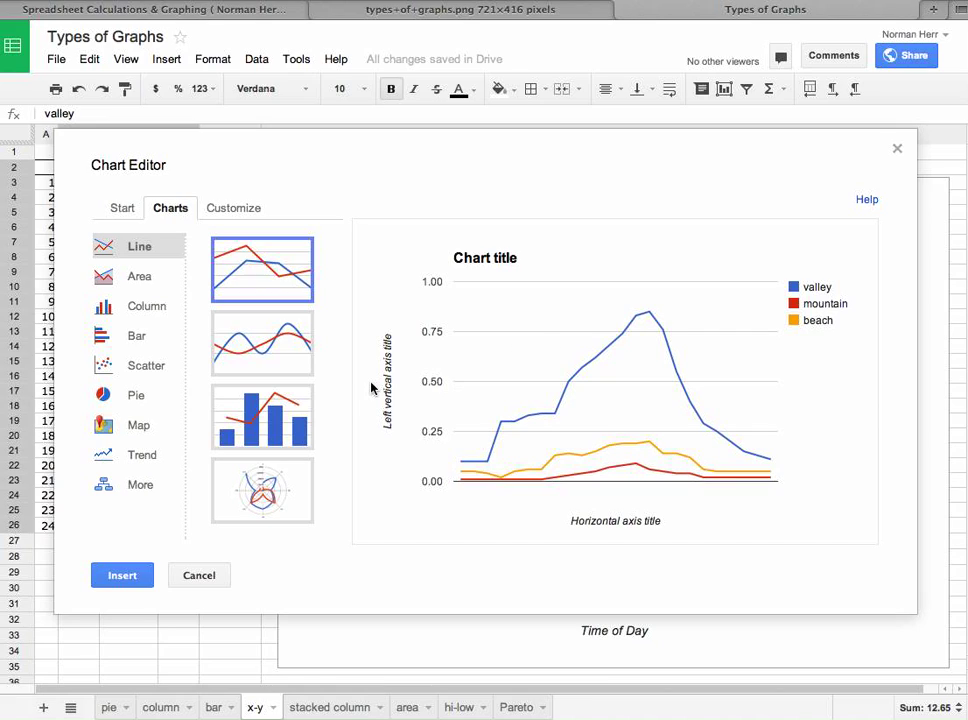
{"action": "left_click", "coordinate": [123, 577]}
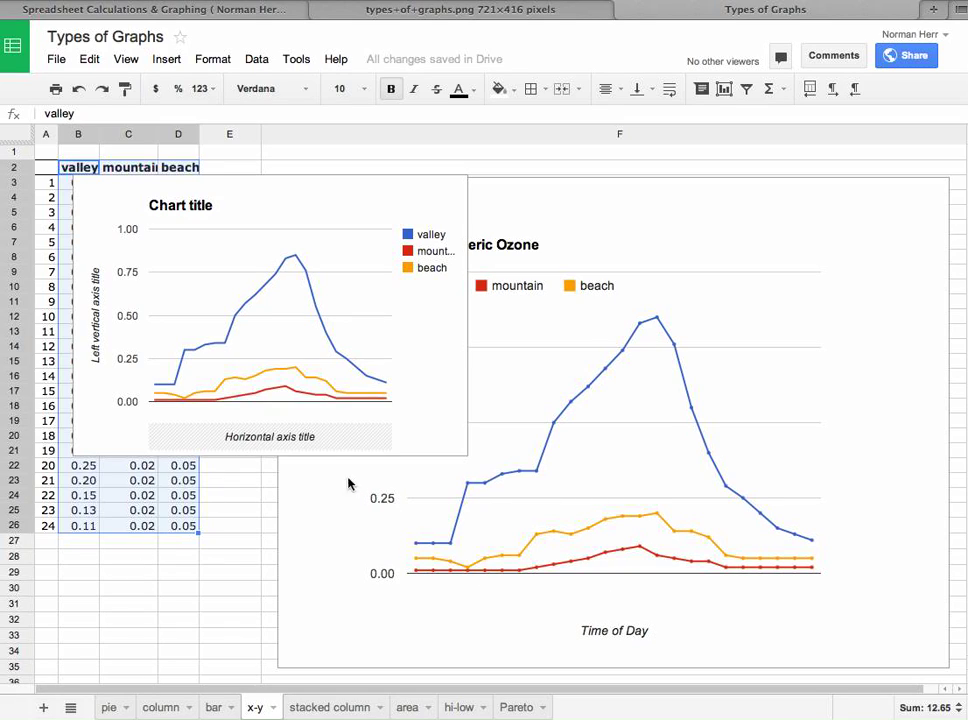
- Label the vertical axis 'Ozone concentration (ppm)' and the horizontal axis 'Time of Day'
{"action": "left_click", "coordinate": [285, 440]}
{"action": "left_click", "coordinate": [285, 440]}
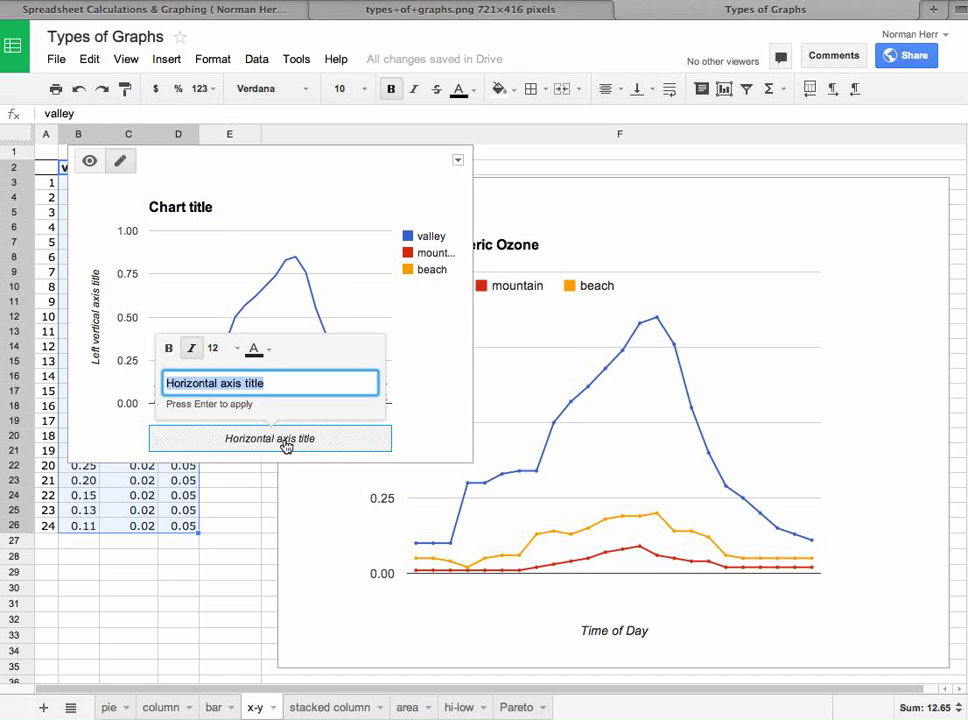
{"action": "type", "text": "Time of Day"}
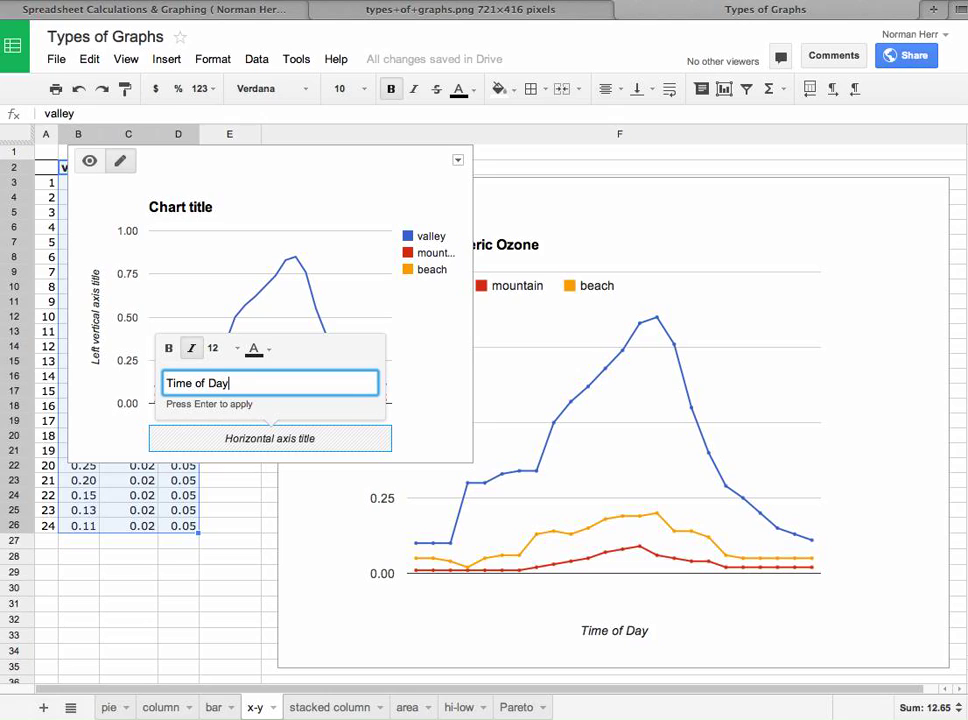
{"action": "left_click", "coordinate": [99, 342]}
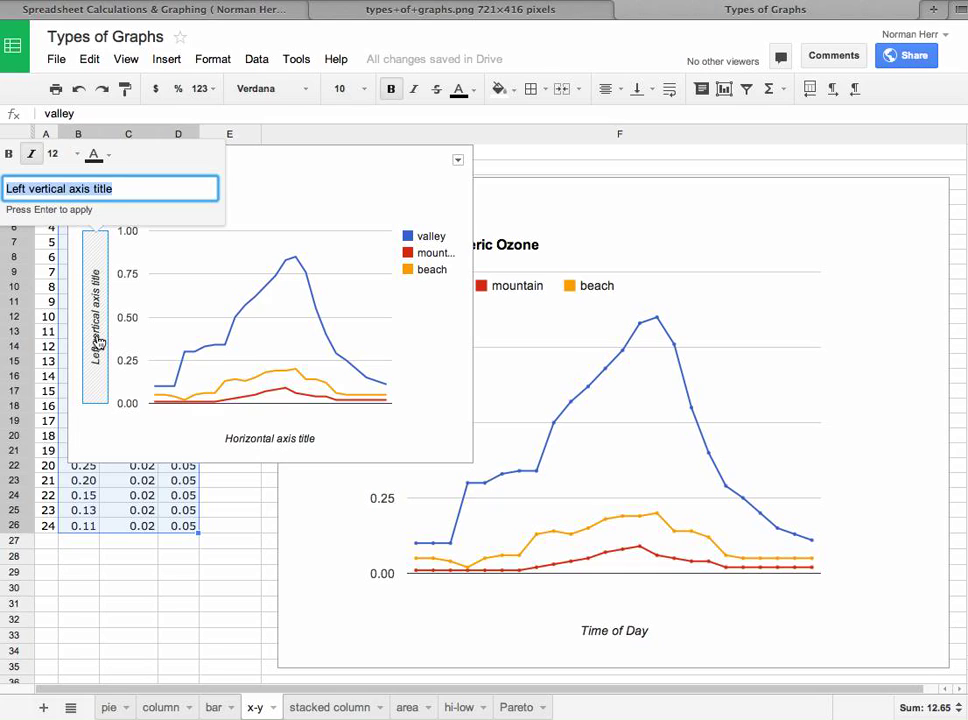
{"action": "type", "text": "O"}
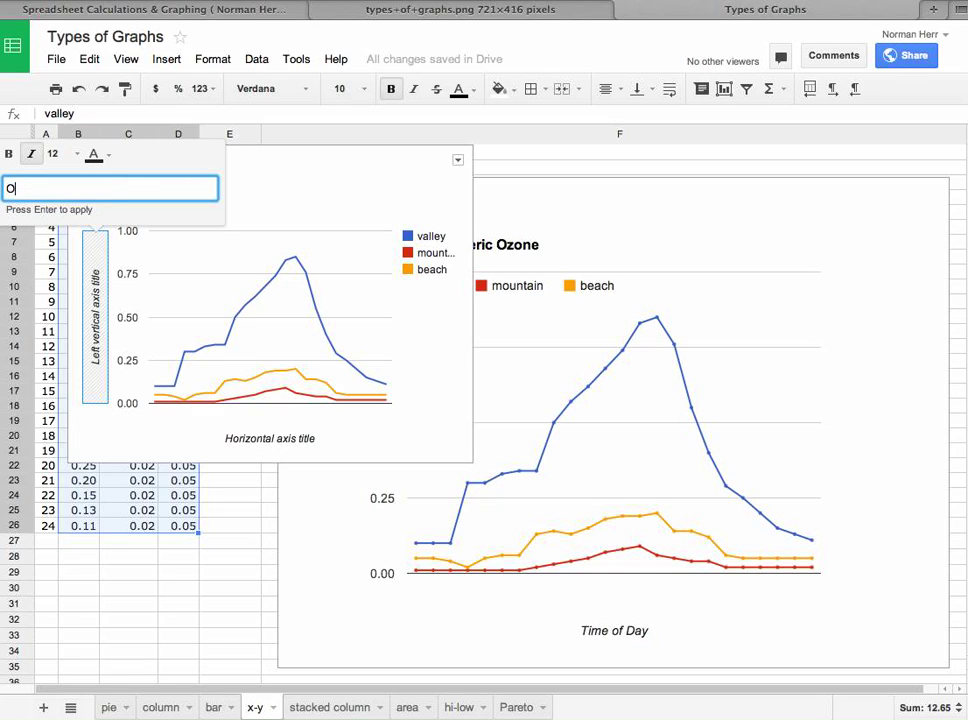
{"action": "type", "text": "zone concentration "}
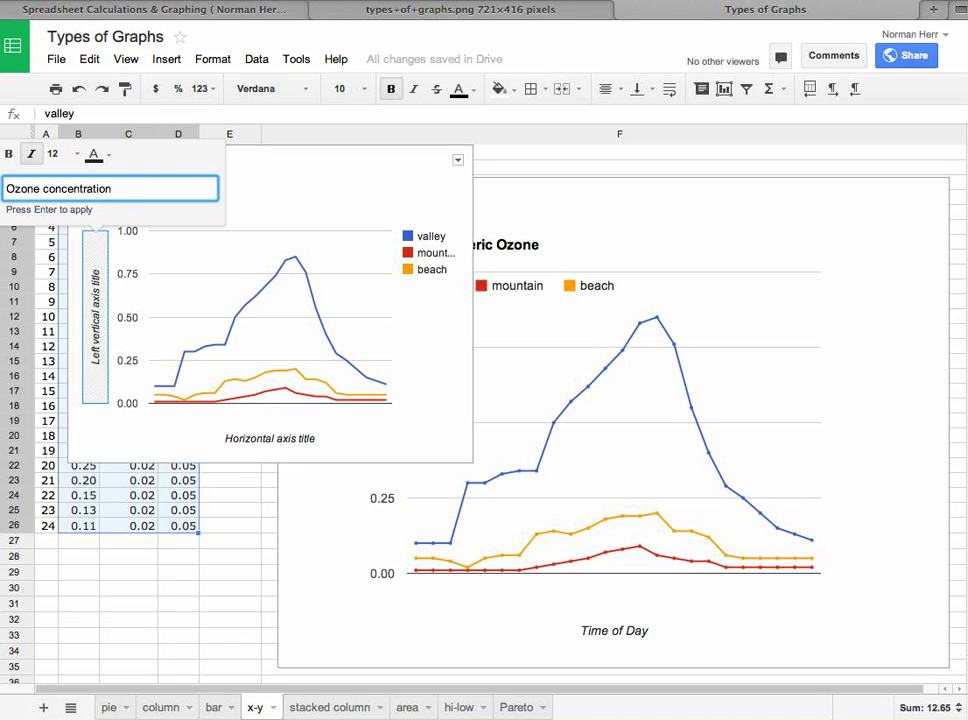
{"action": "type", "text": "(ppm)"}
{"action": "key", "text": "Return"}
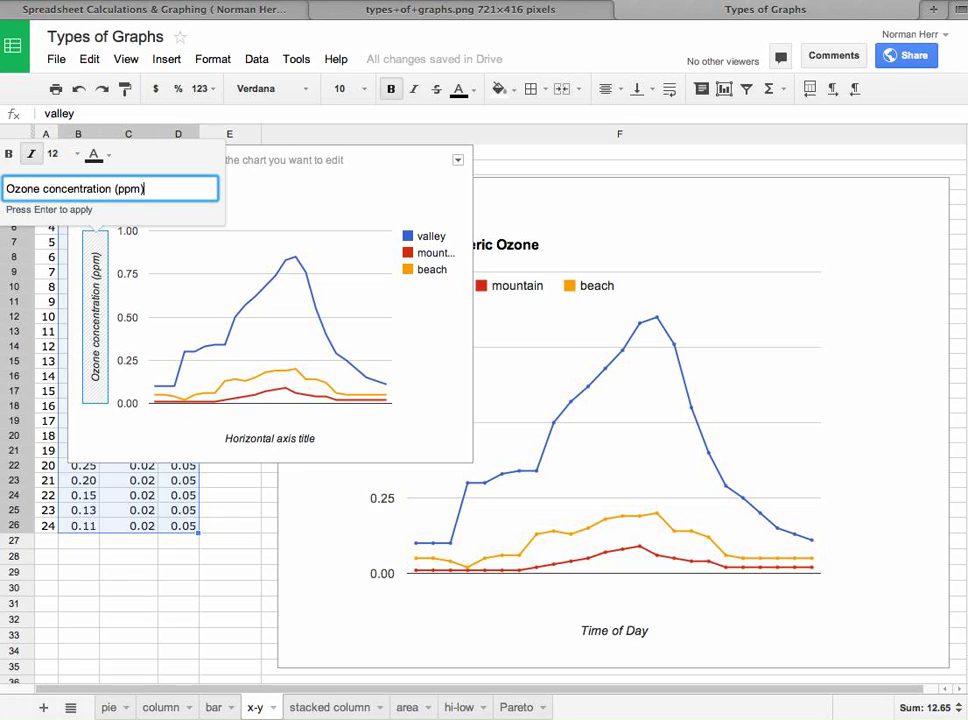
{"action": "left_click", "coordinate": [266, 228]}
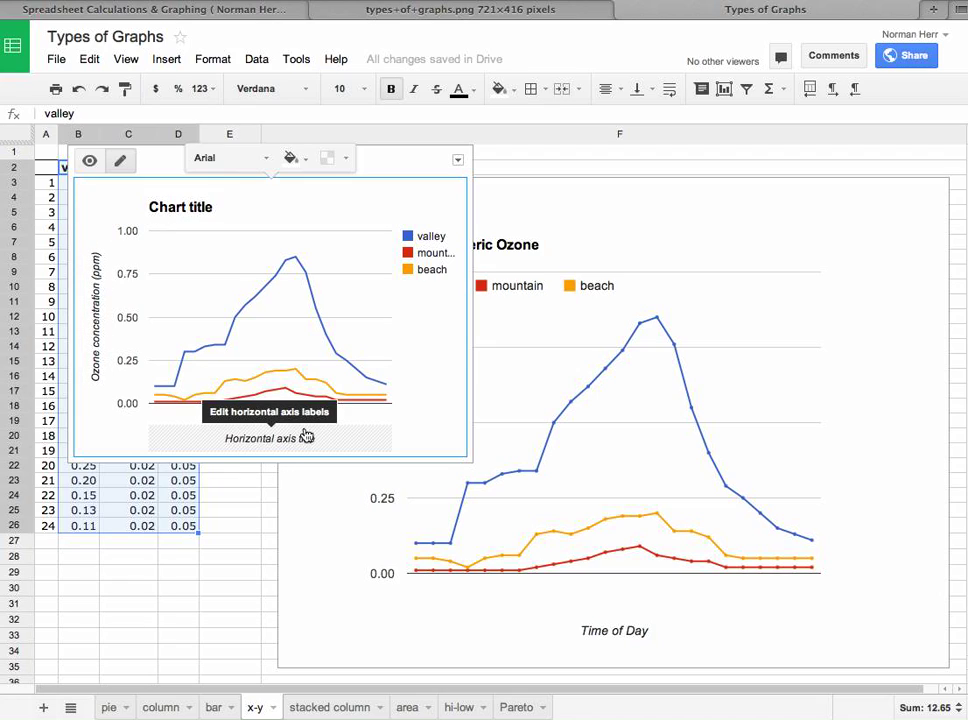
{"action": "left_click", "coordinate": [300, 438]}
{"action": "type", "text": "T"}
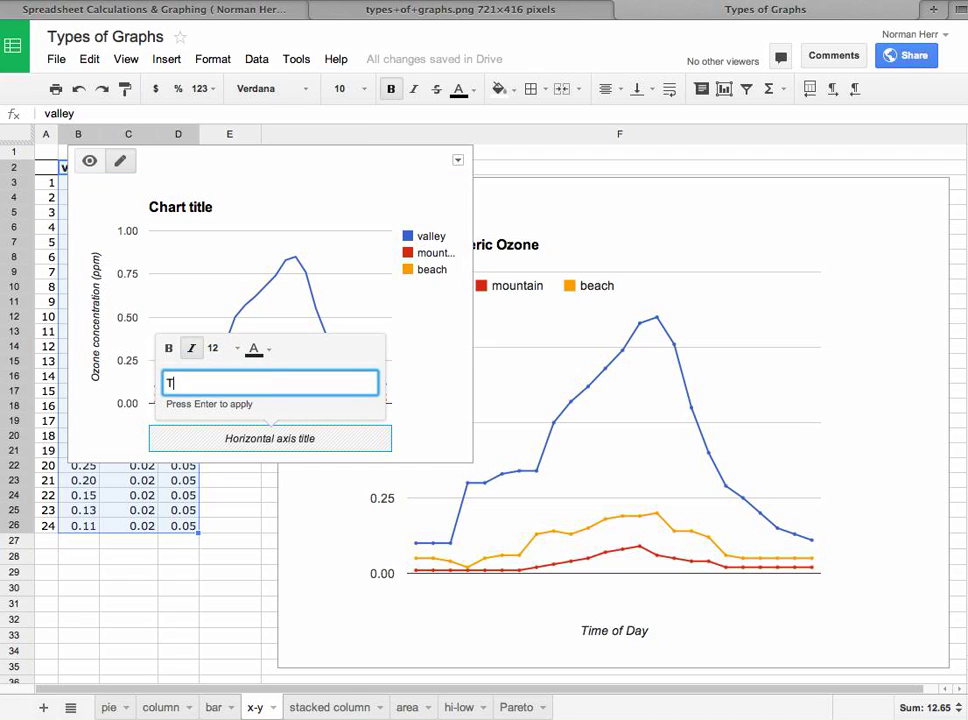
{"action": "type", "text": "ime of Day"}
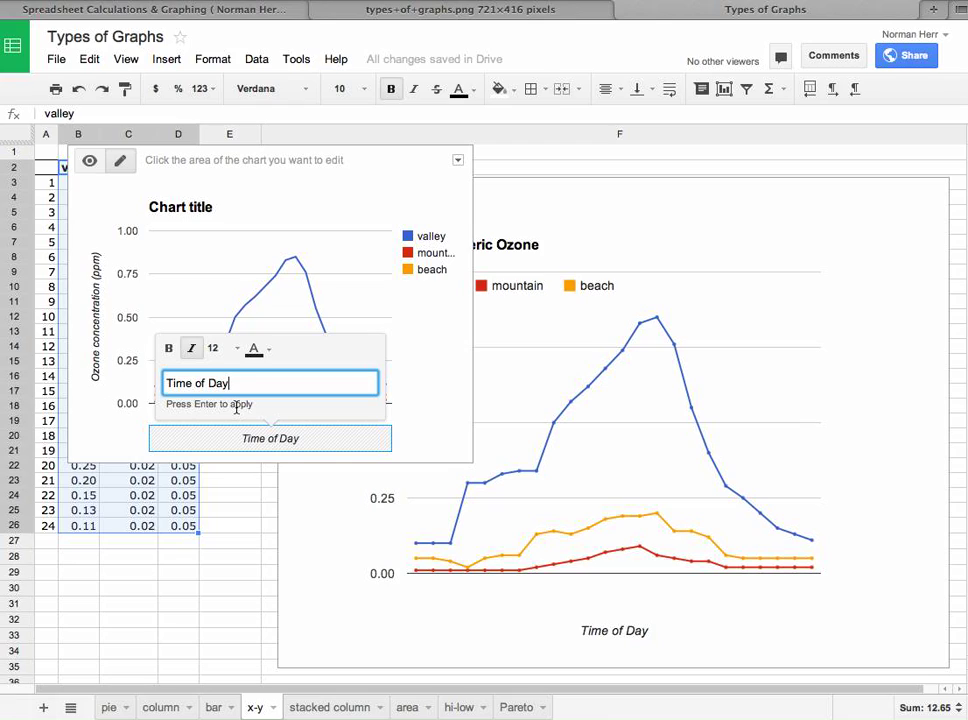
{"action": "left_click", "coordinate": [421, 344]}
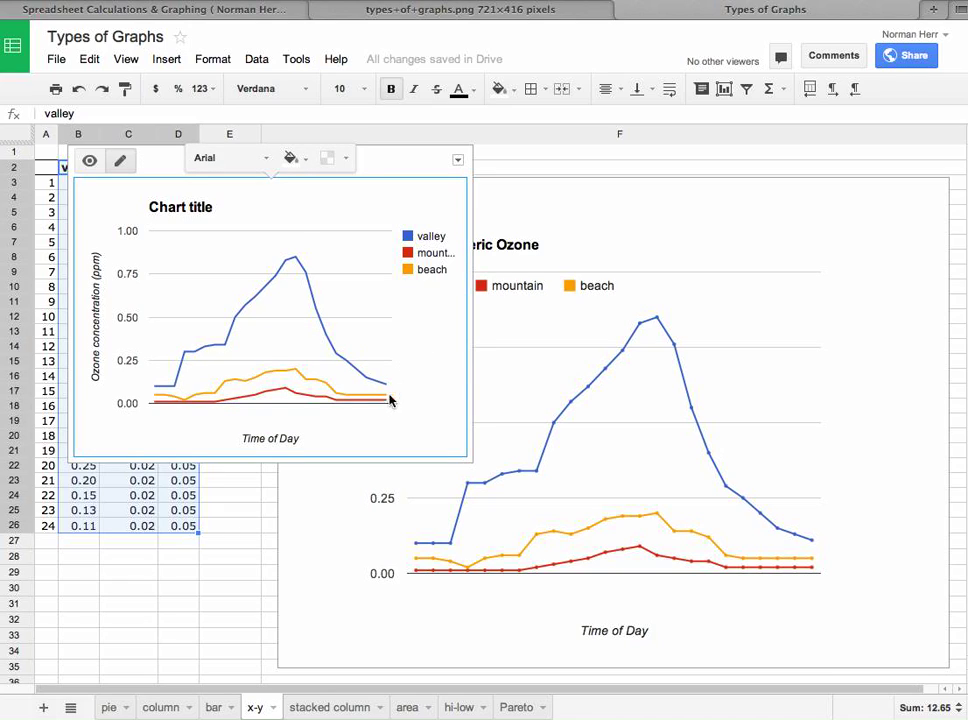
- Give the valley and beach lines 2px data points
{"action": "left_click", "coordinate": [246, 310]}
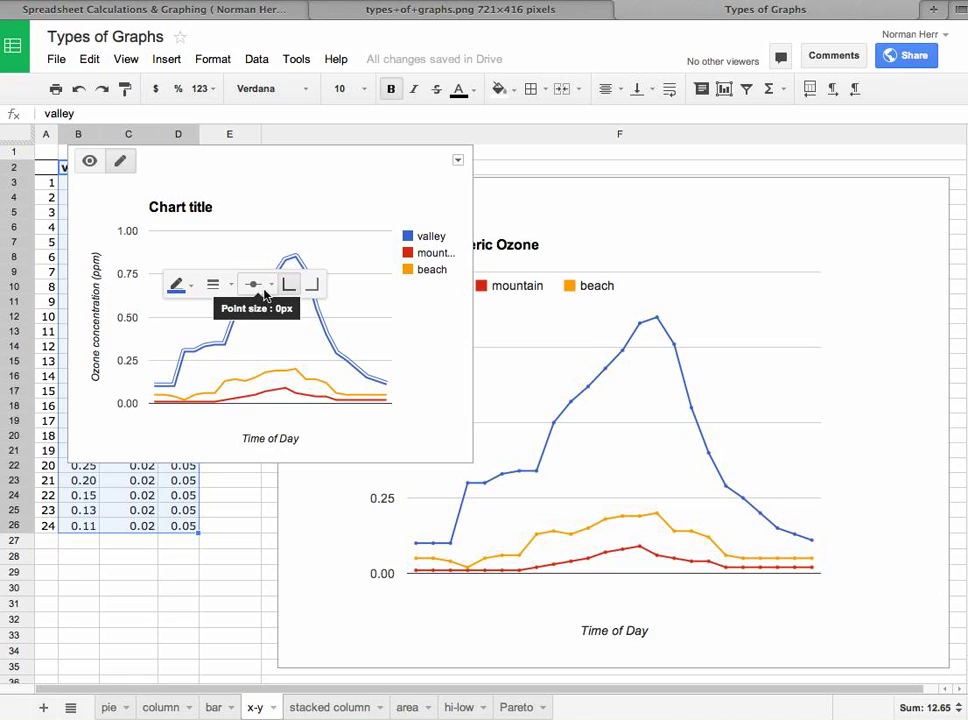
{"action": "left_click", "coordinate": [267, 287]}
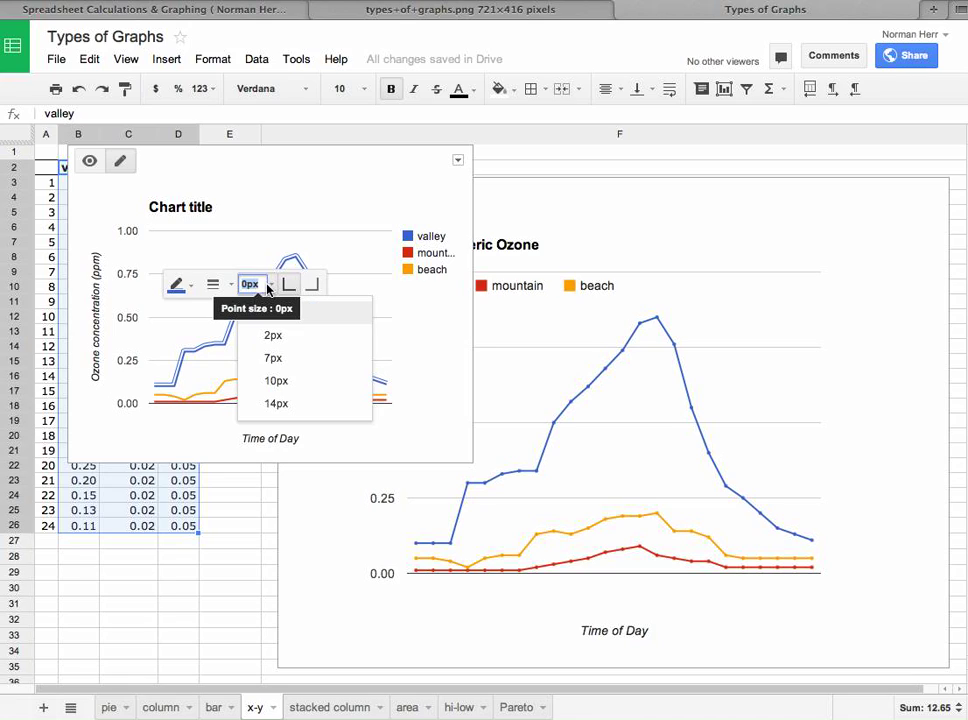
{"action": "left_click", "coordinate": [274, 336]}
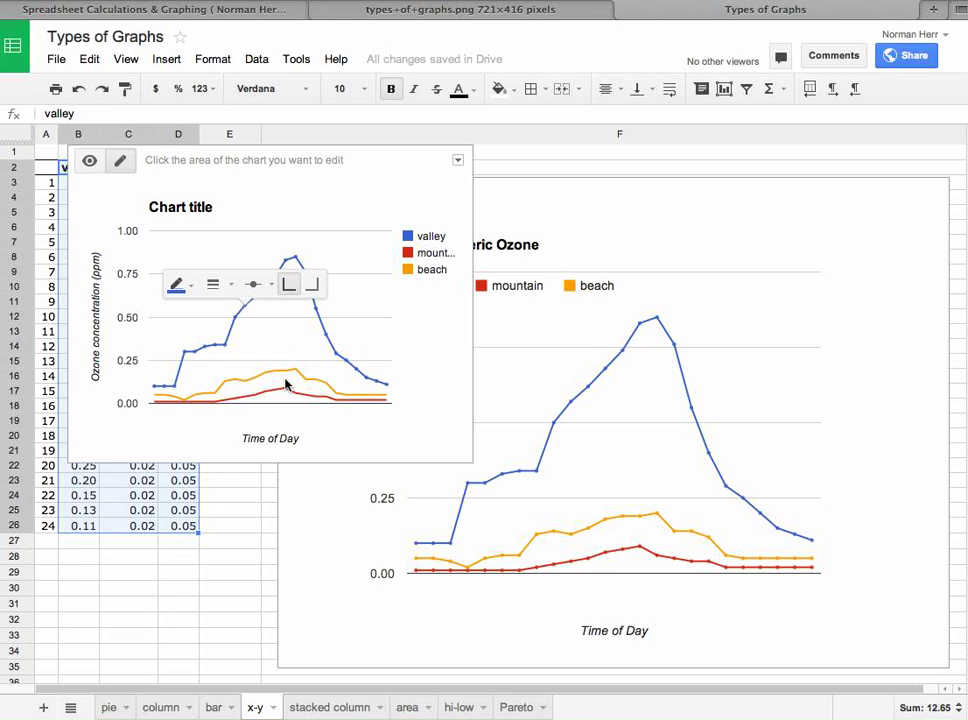
{"action": "left_click", "coordinate": [282, 372]}
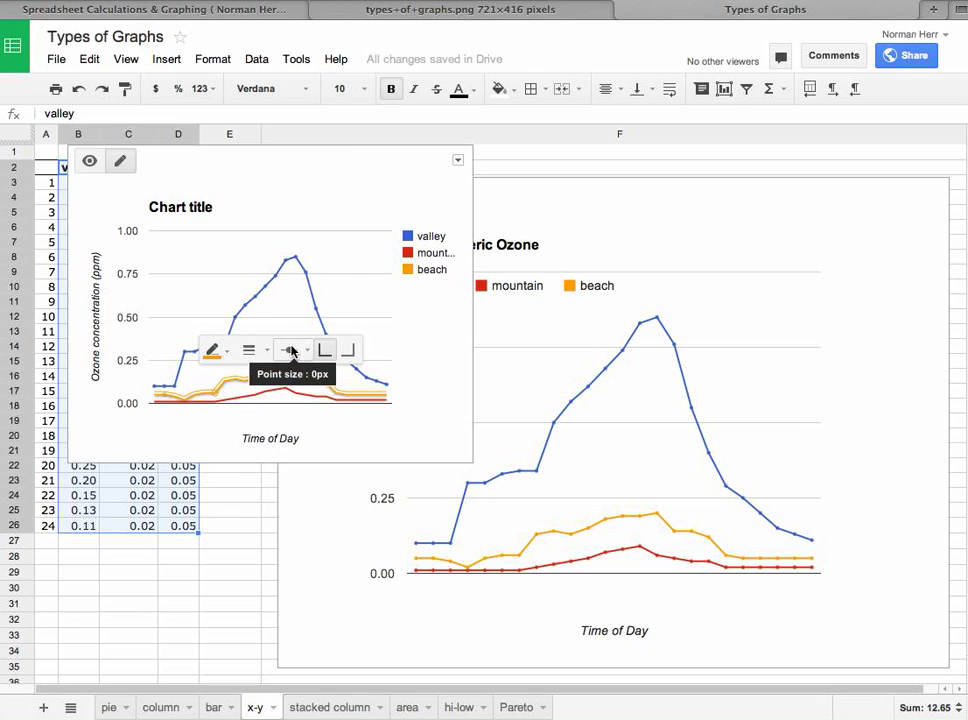
{"action": "left_click", "coordinate": [286, 350]}
{"action": "left_click", "coordinate": [302, 401]}
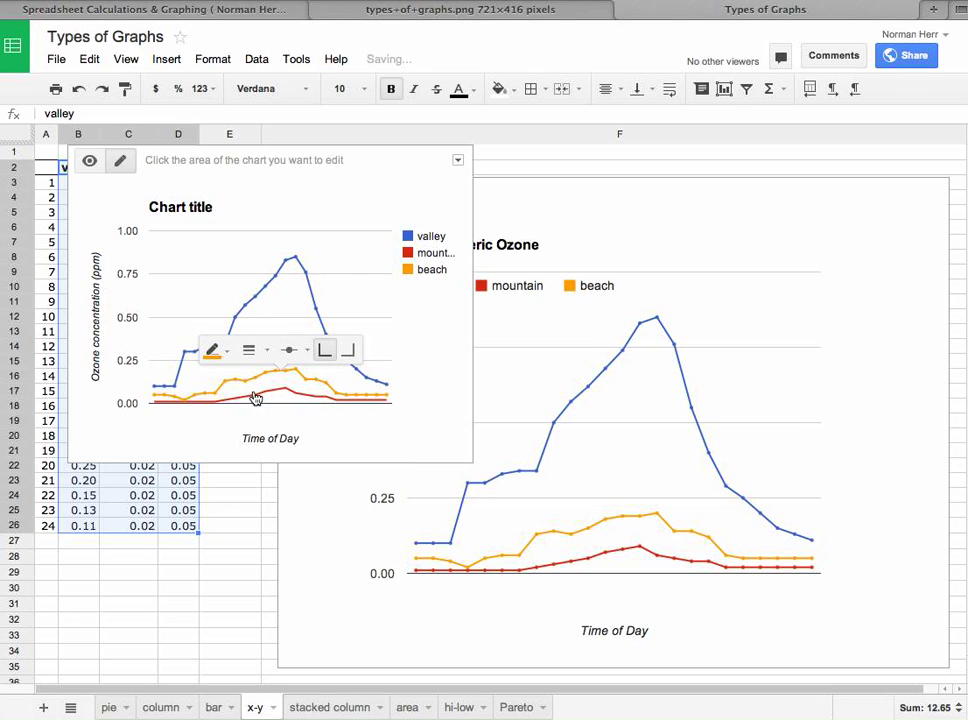
- Give the mountain line 2px points and move the chart to its own sheet, Chart1
{"action": "left_click", "coordinate": [258, 397]}
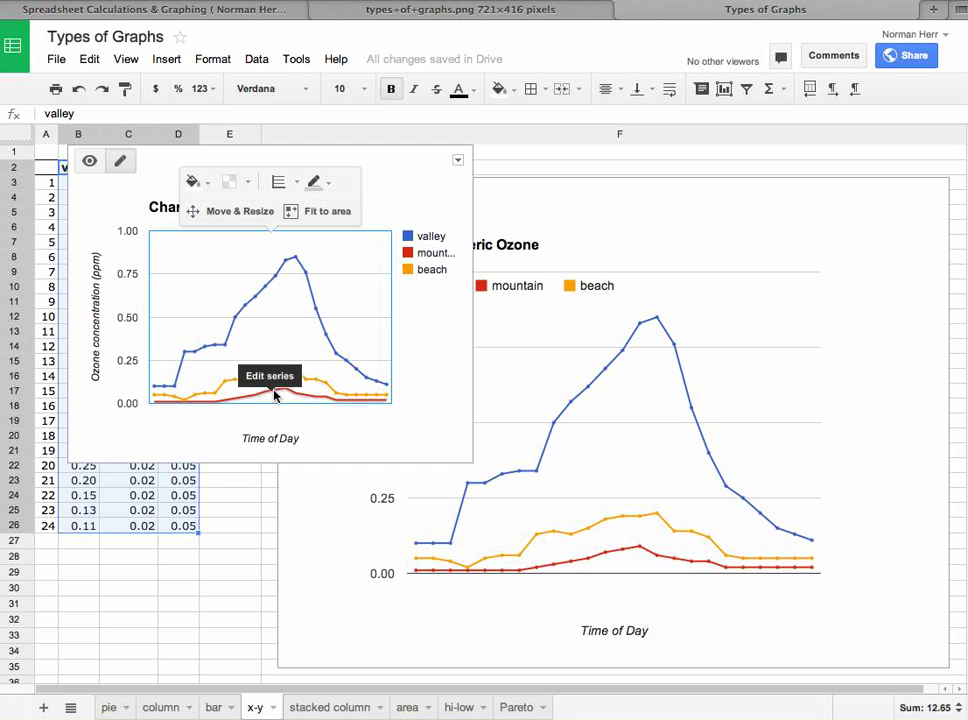
{"action": "left_click", "coordinate": [270, 394]}
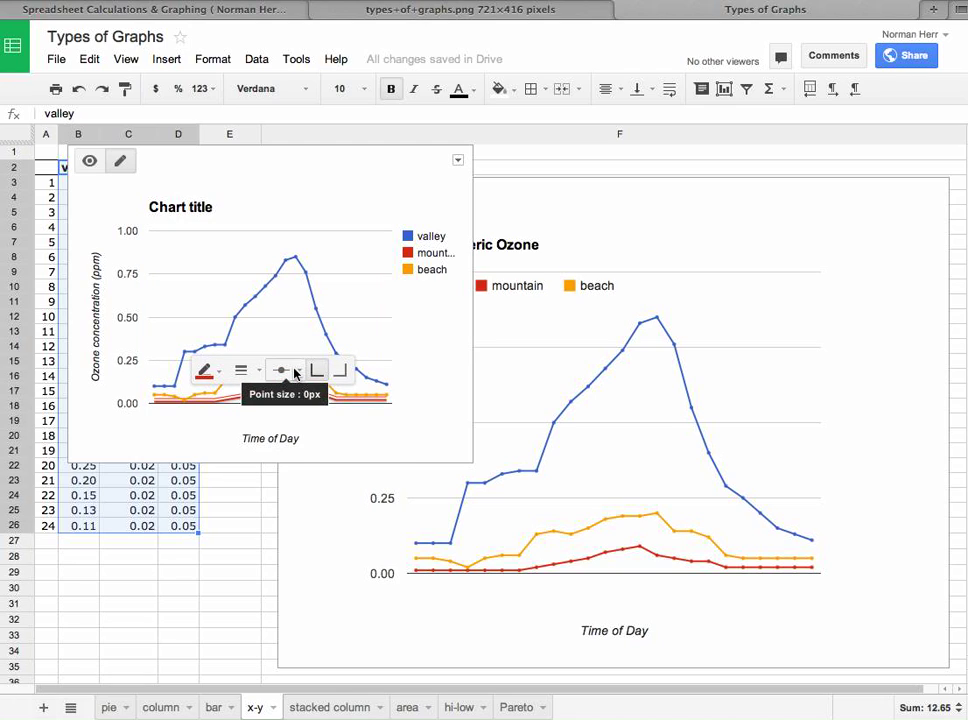
{"action": "left_click", "coordinate": [294, 374]}
{"action": "left_click", "coordinate": [294, 427]}
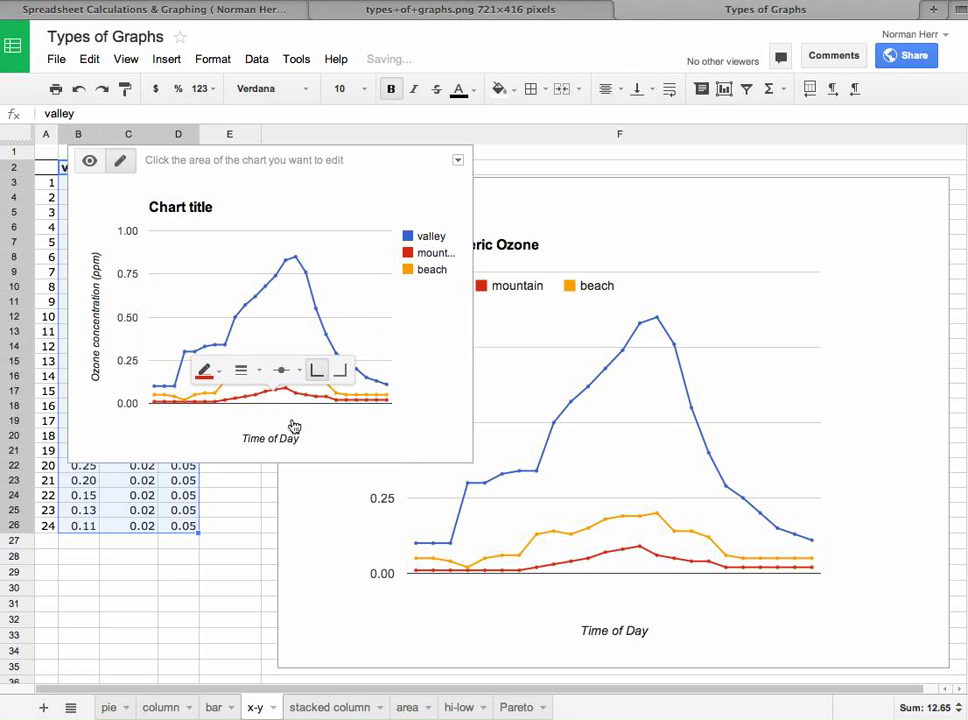
{"action": "left_click", "coordinate": [457, 161]}
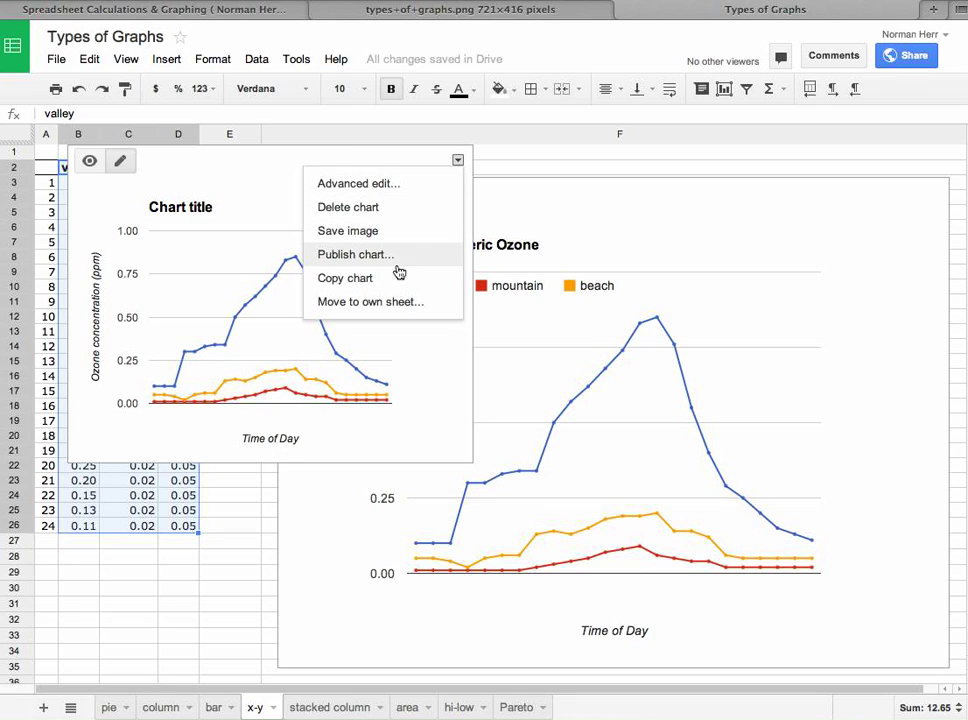
{"action": "left_click", "coordinate": [394, 302]}
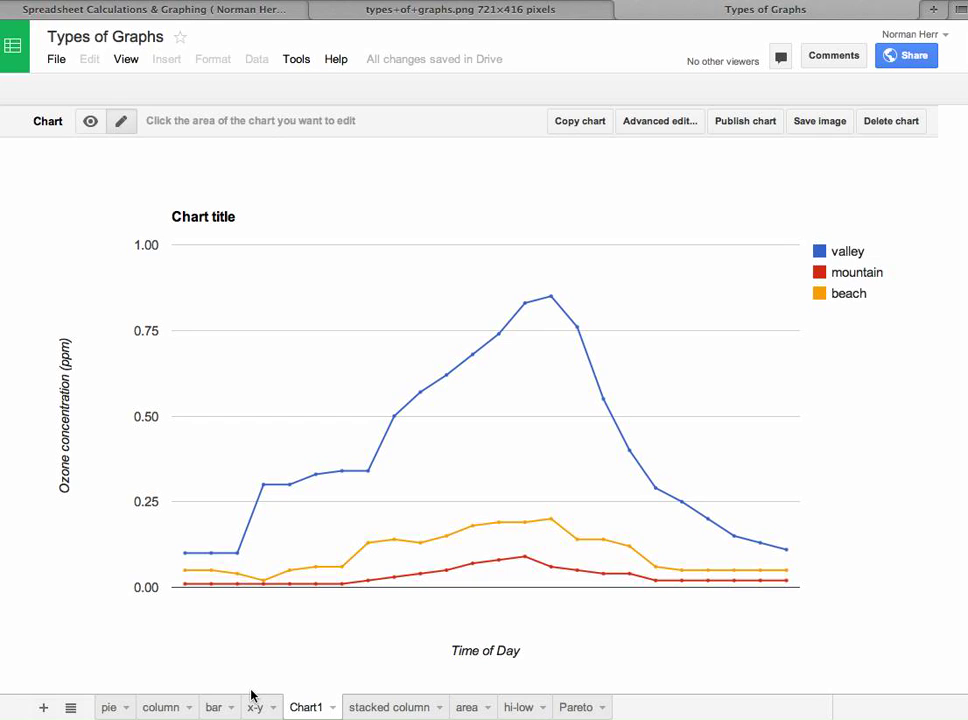
- Go to the area sheet with the bark beetle counts and Spread of Bark Beetle chart
{"action": "left_click", "coordinate": [408, 708]}
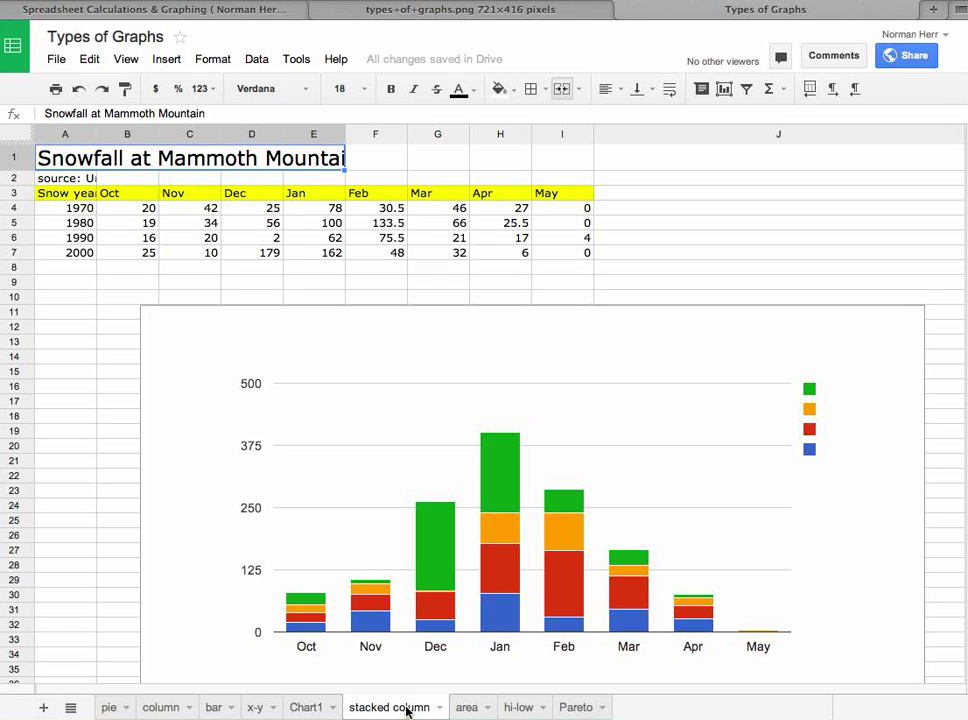
{"action": "left_click", "coordinate": [470, 708]}
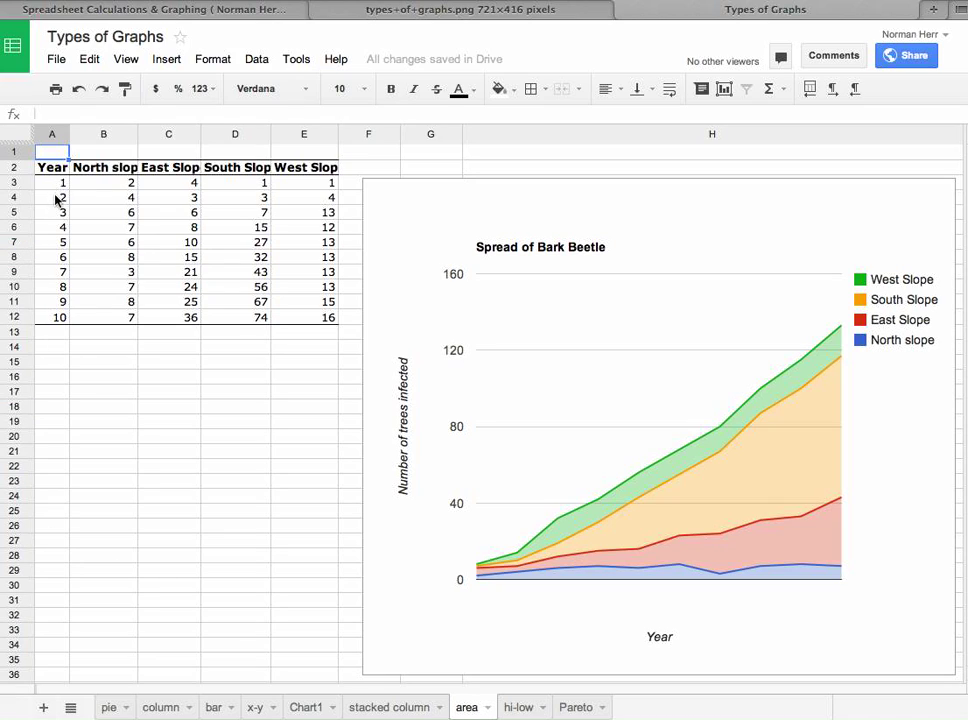
- Demonstrate selecting a cell, row 3 and the North slope column, then select A2:E12
{"action": "left_click", "coordinate": [114, 171]}
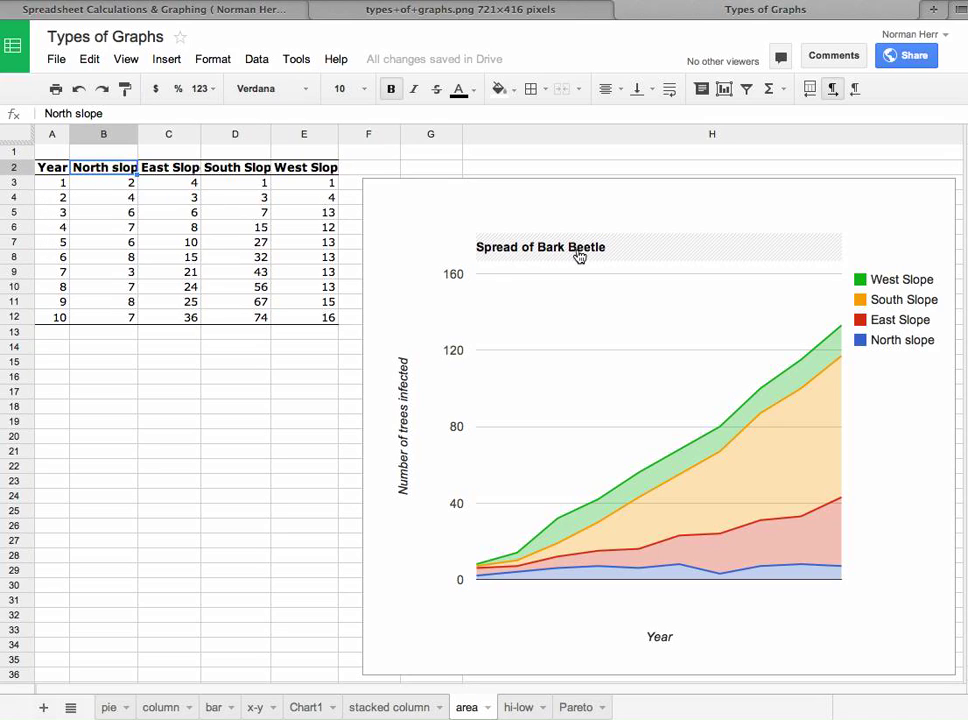
{"action": "left_click", "coordinate": [15, 183]}
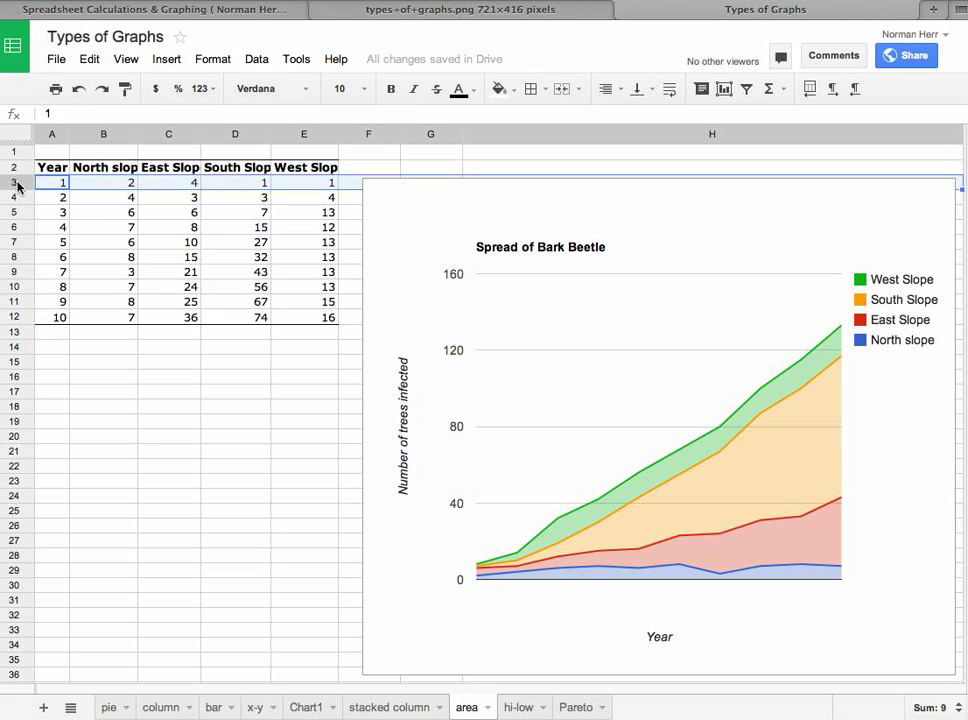
{"action": "left_click", "coordinate": [105, 135]}
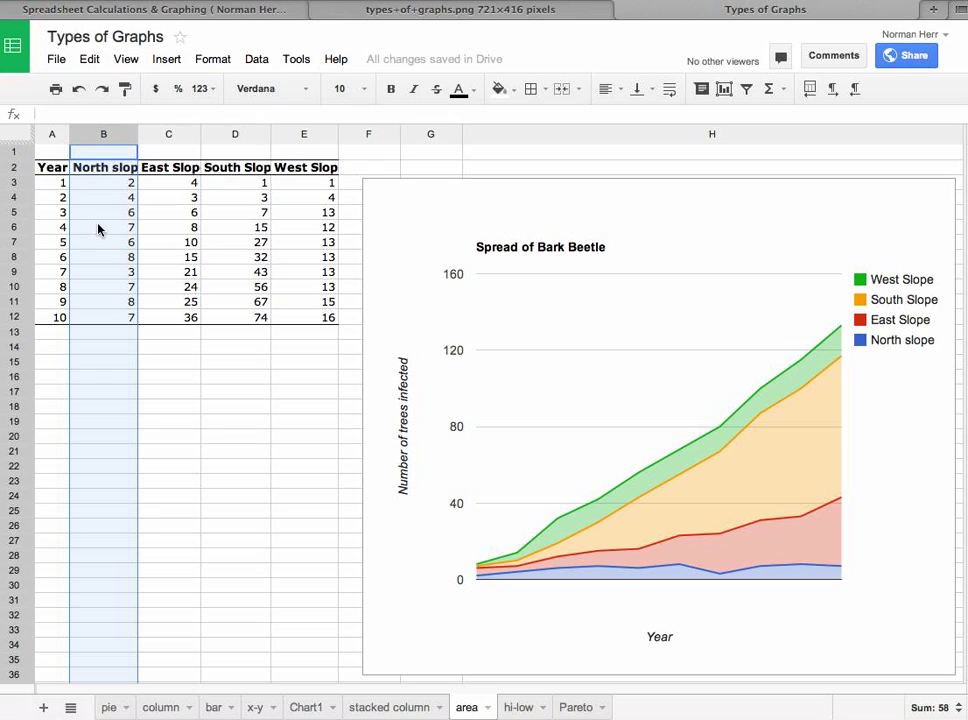
{"action": "left_click", "coordinate": [213, 366]}
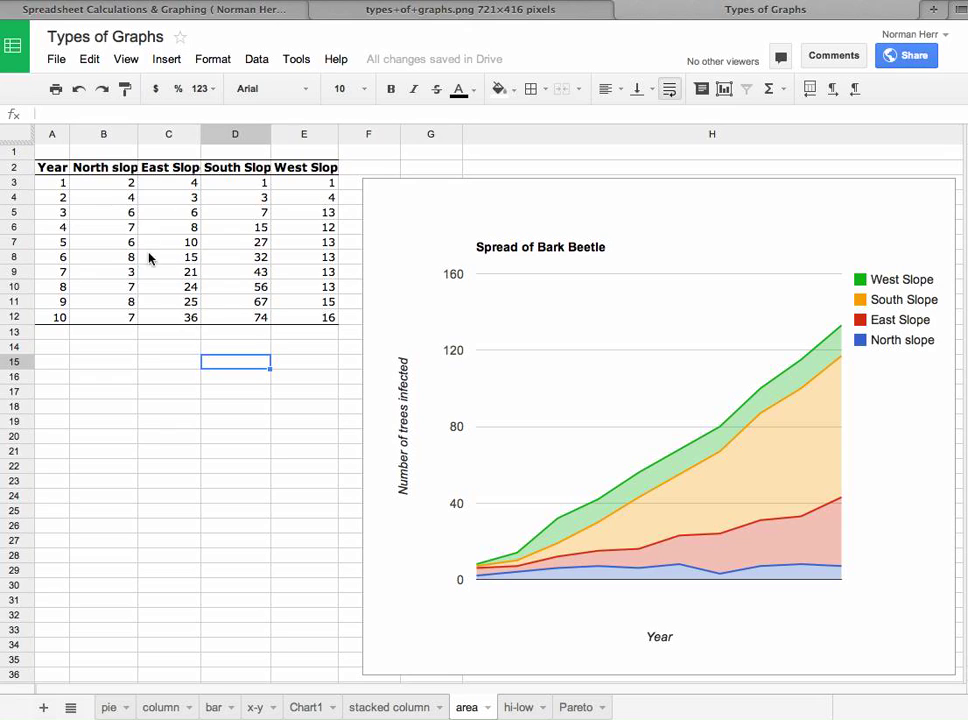
{"action": "left_click_drag", "start_coordinate": [52, 168], "coordinate": [300, 317]}
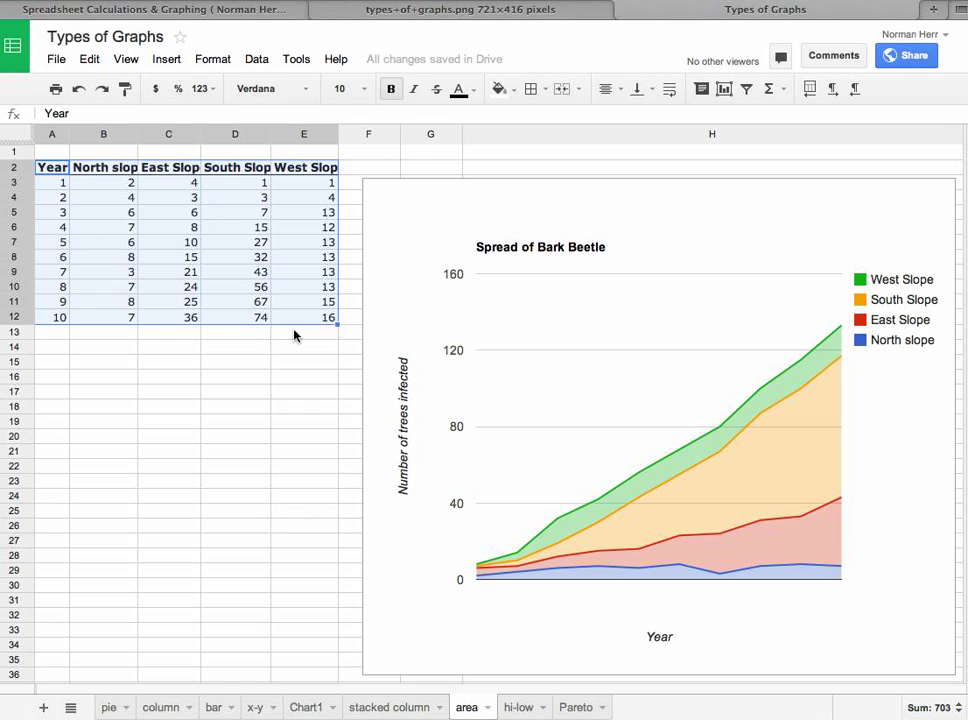
- Preview a stacked area chart of area!A2:E12 using column A as the year labels
{"action": "left_click", "coordinate": [723, 90]}
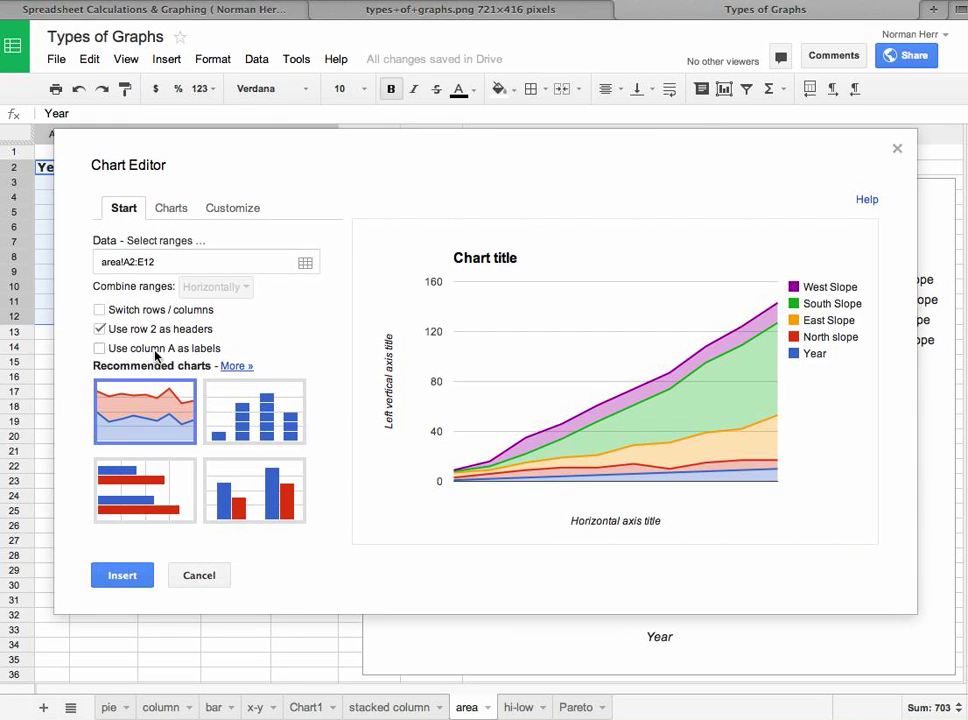
{"action": "left_click", "coordinate": [234, 367]}
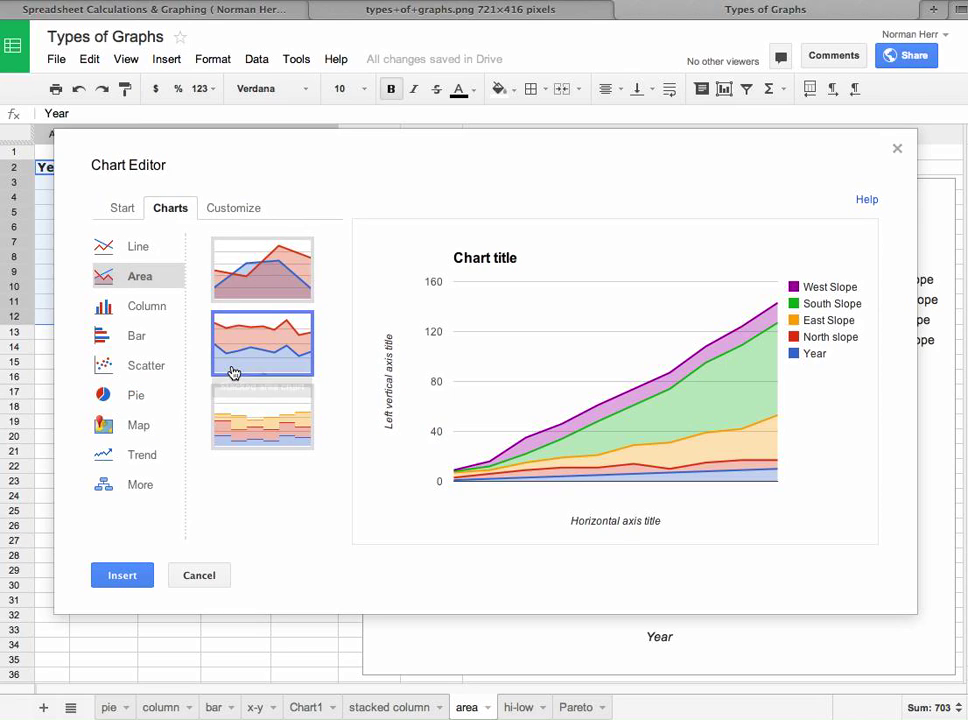
{"action": "left_click", "coordinate": [258, 287]}
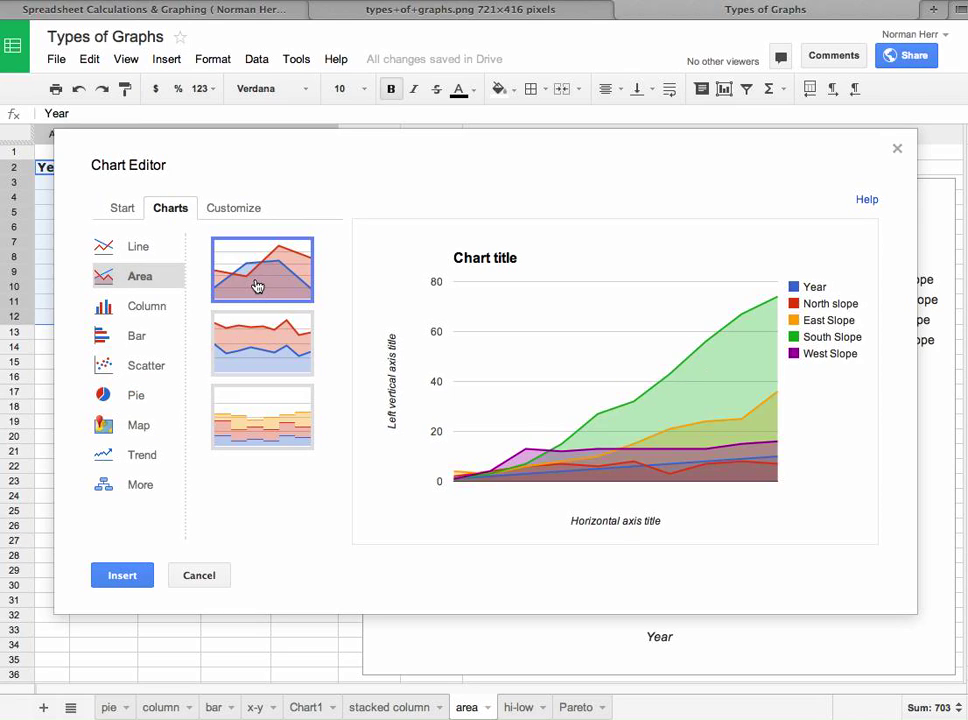
{"action": "left_click", "coordinate": [259, 354]}
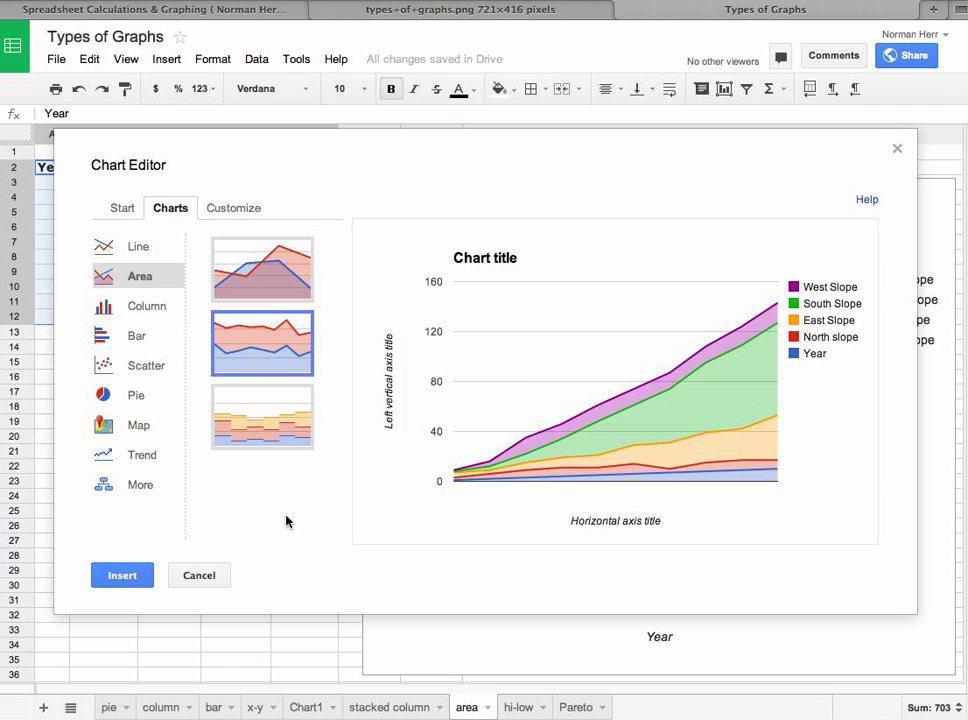
{"action": "left_click", "coordinate": [123, 210]}
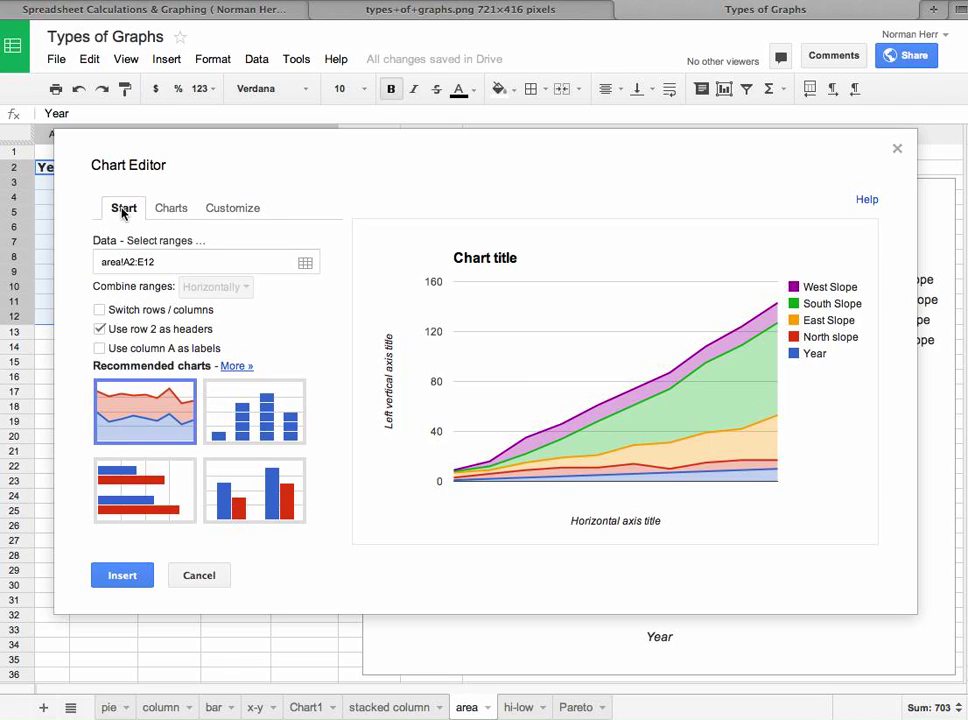
{"action": "left_click", "coordinate": [100, 348]}
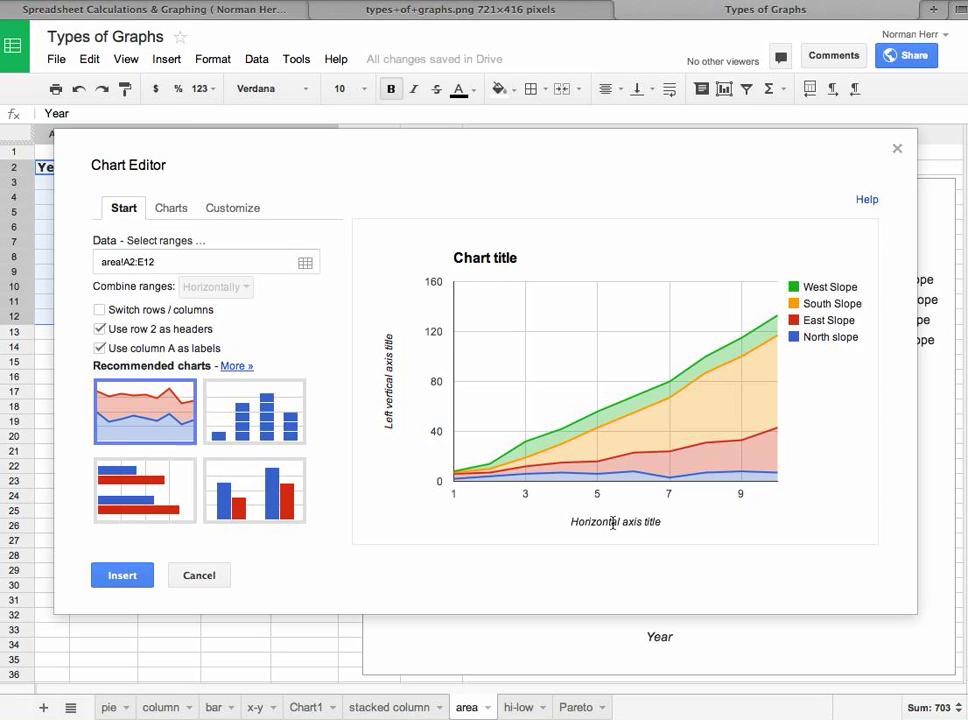
- Insert the stacked area chart and title its vertical axis 'Number of trees infected'
{"action": "left_click", "coordinate": [122, 576]}
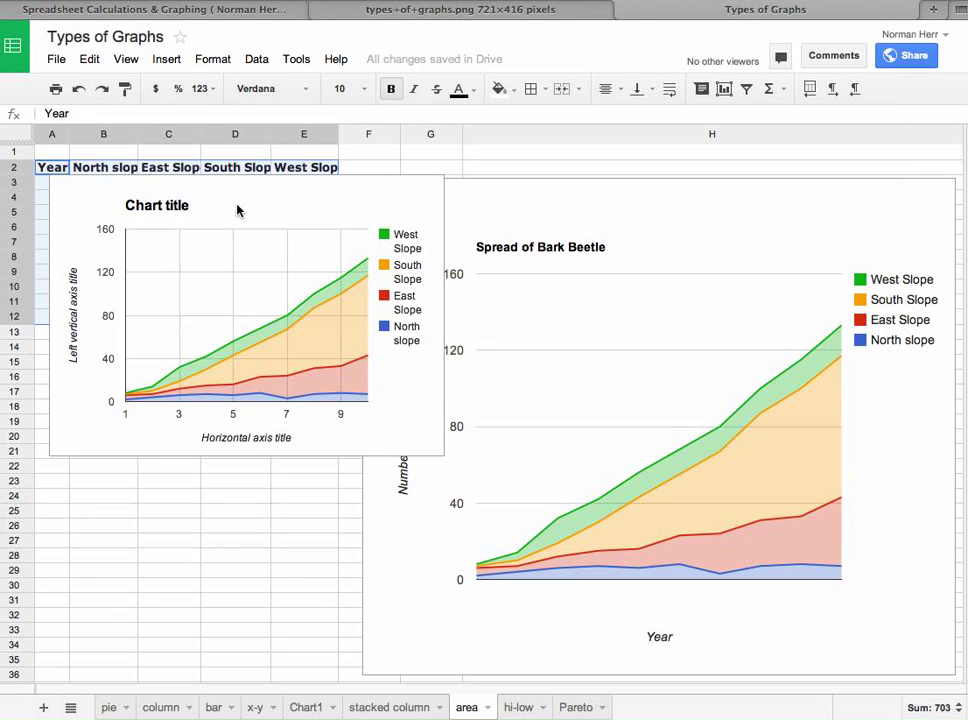
{"action": "left_click", "coordinate": [252, 442]}
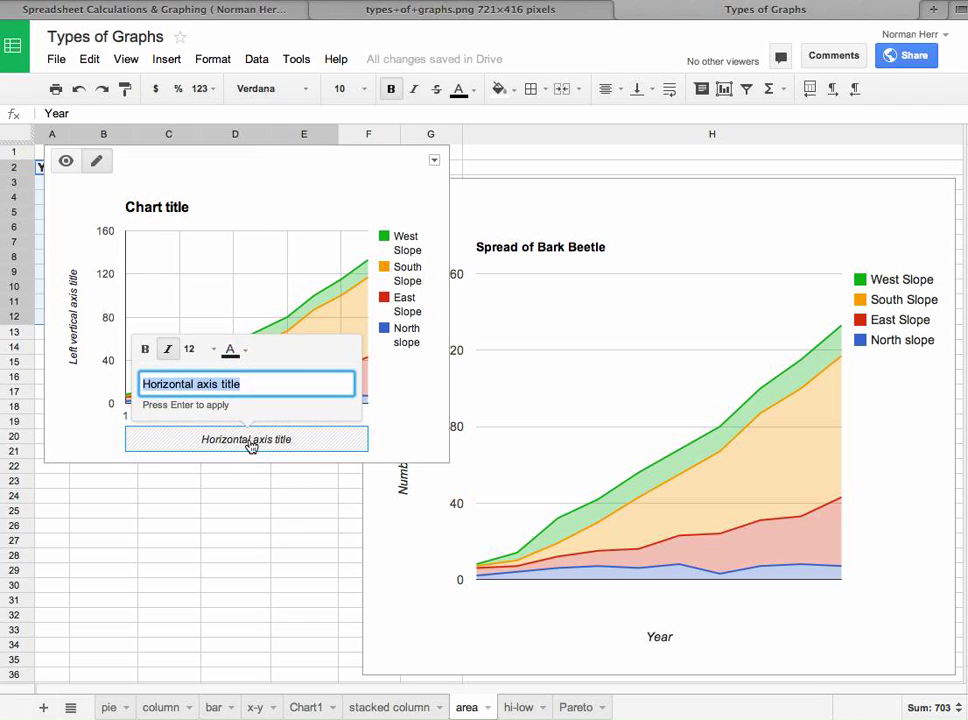
{"action": "type", "text": "Year"}
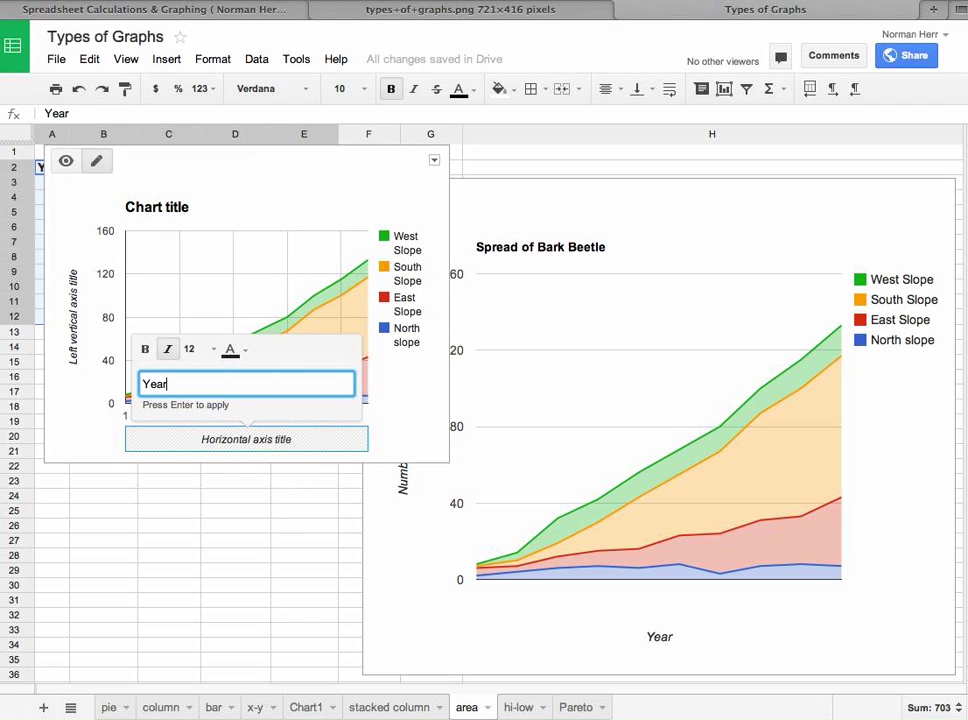
{"action": "left_click", "coordinate": [76, 290]}
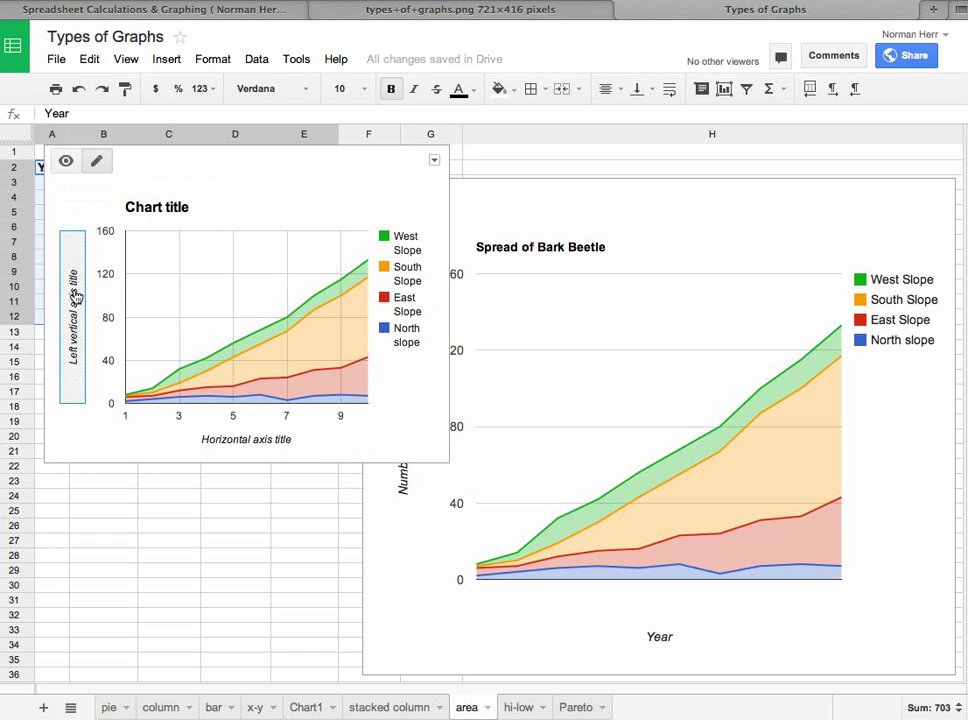
{"action": "type", "text": "Years"}
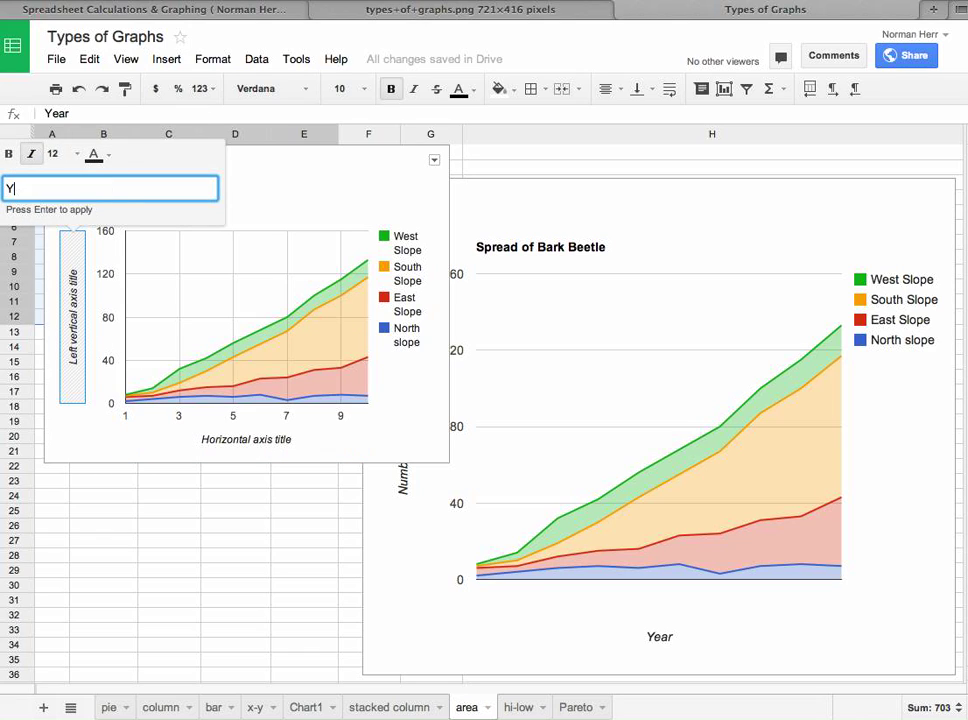
{"action": "key", "text": "BackSpace"}
{"action": "key", "text": "BackSpace"}
{"action": "key", "text": "BackSpace"}
{"action": "key", "text": "BackSpace"}
{"action": "key", "text": "BackSpace"}
{"action": "type", "text": "Number of trees infected"}
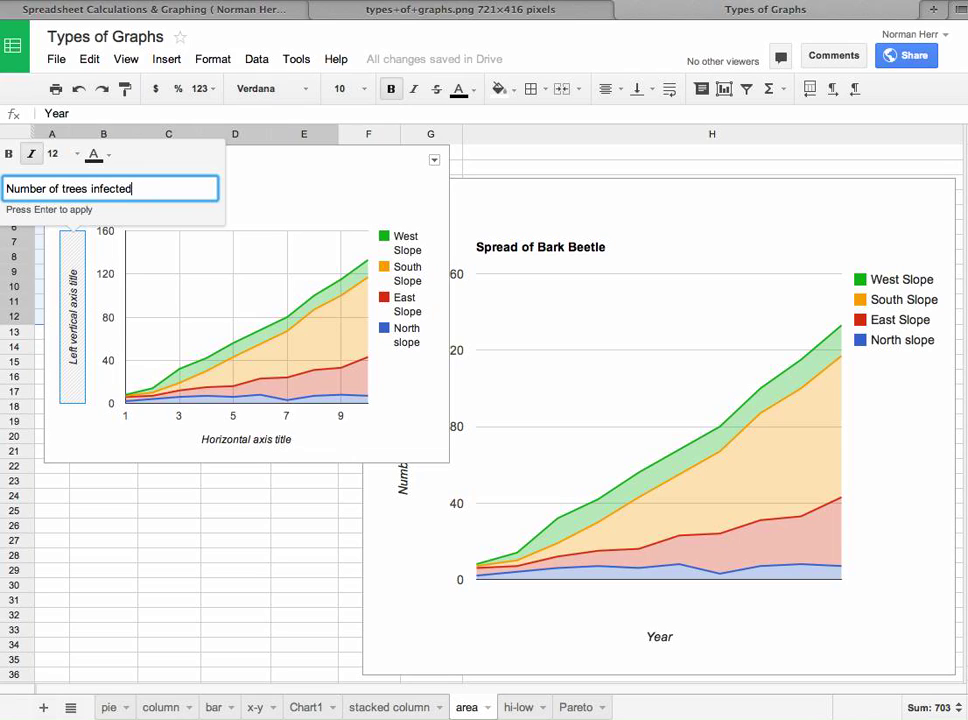
{"action": "key", "text": "Return"}
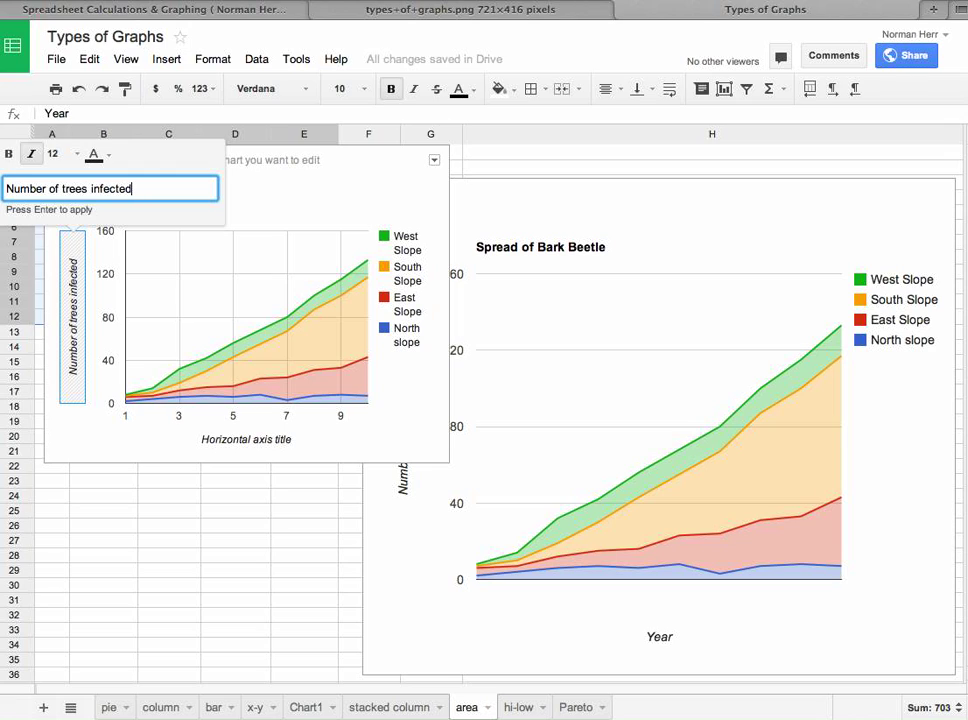
- Title the horizontal axis 'Year' and the chart 'Spread of bark Beetle'
{"action": "left_click", "coordinate": [269, 444]}
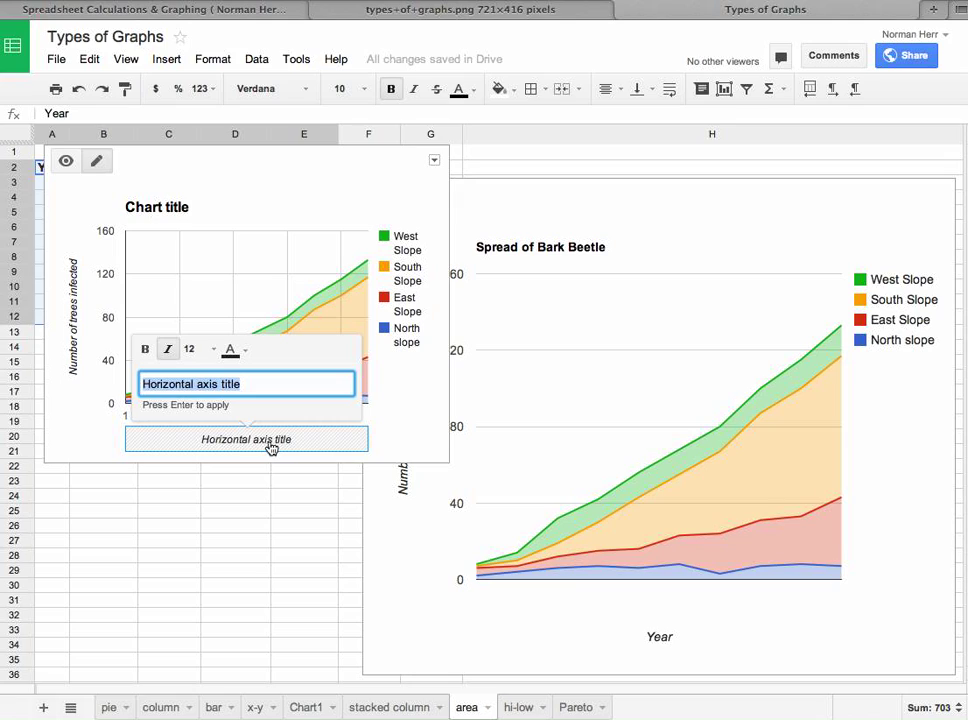
{"action": "type", "text": "Year"}
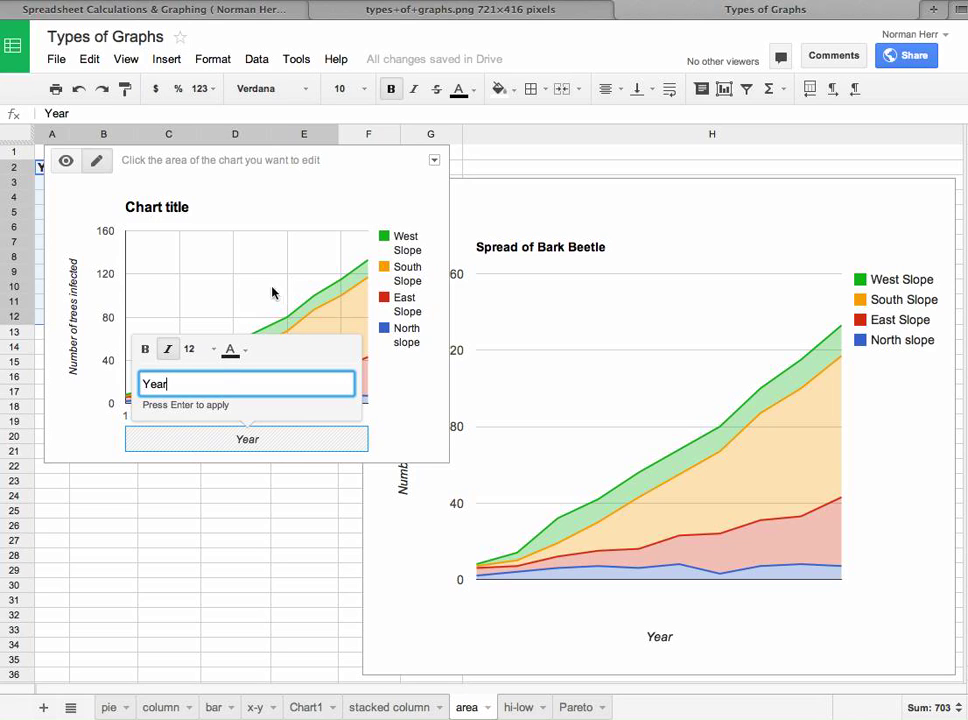
{"action": "left_click", "coordinate": [176, 212]}
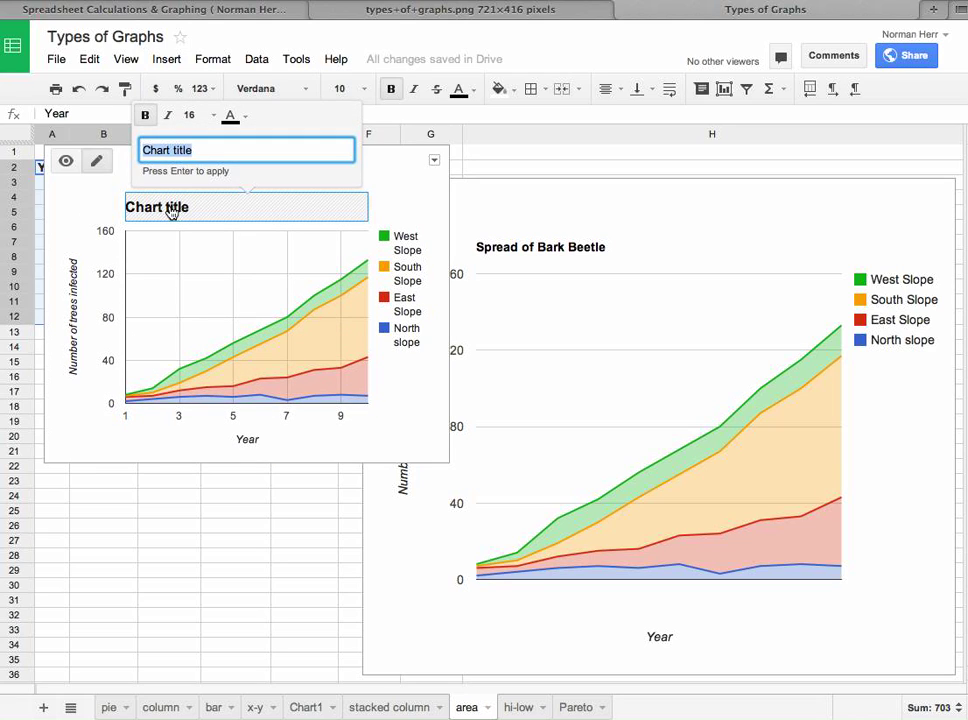
{"action": "type", "text": "Spre"}
{"action": "key", "text": "BackSpace"}
{"action": "key", "text": "BackSpace"}
{"action": "key", "text": "BackSpace"}
{"action": "type", "text": "pread"}
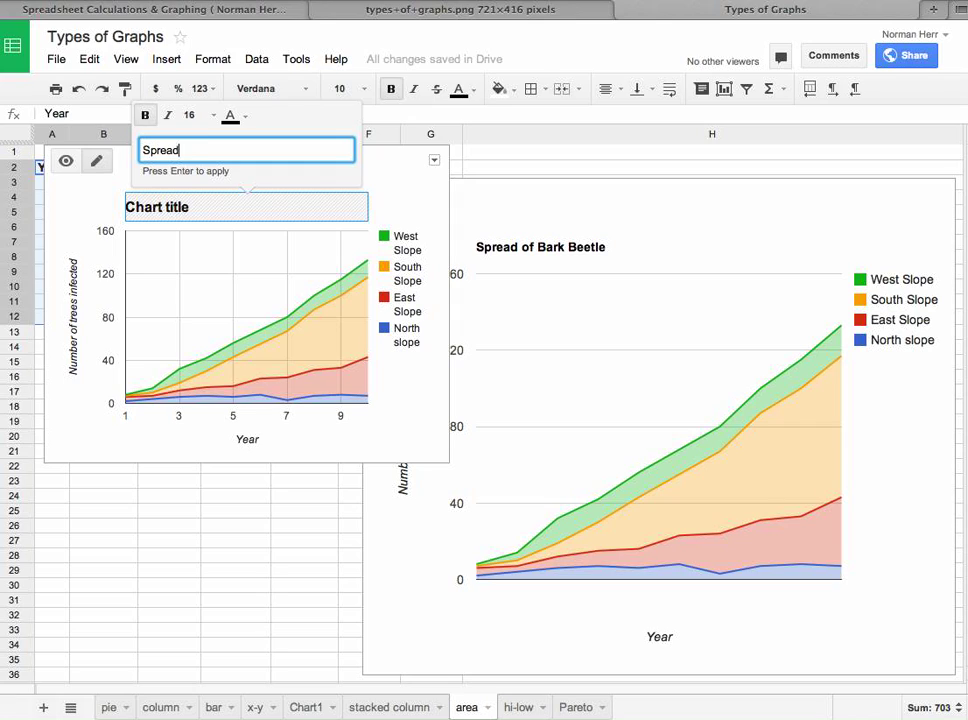
{"action": "type", "text": " of bark Beetle"}
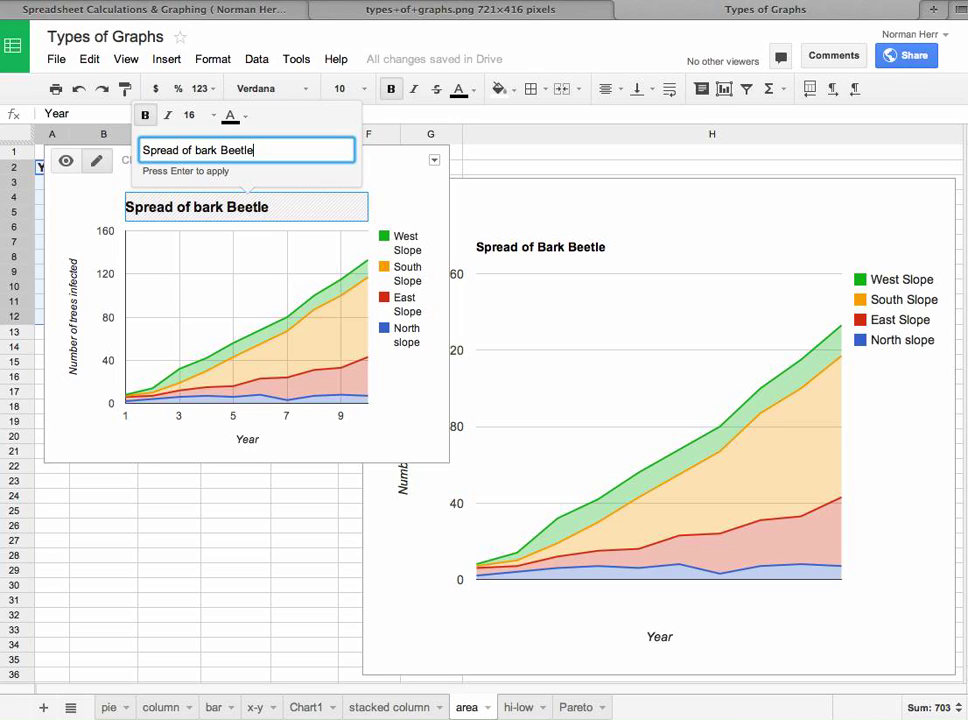
- Apply the chart title and move the bark beetle chart to its own sheet, Chart2
{"action": "left_click", "coordinate": [392, 448]}
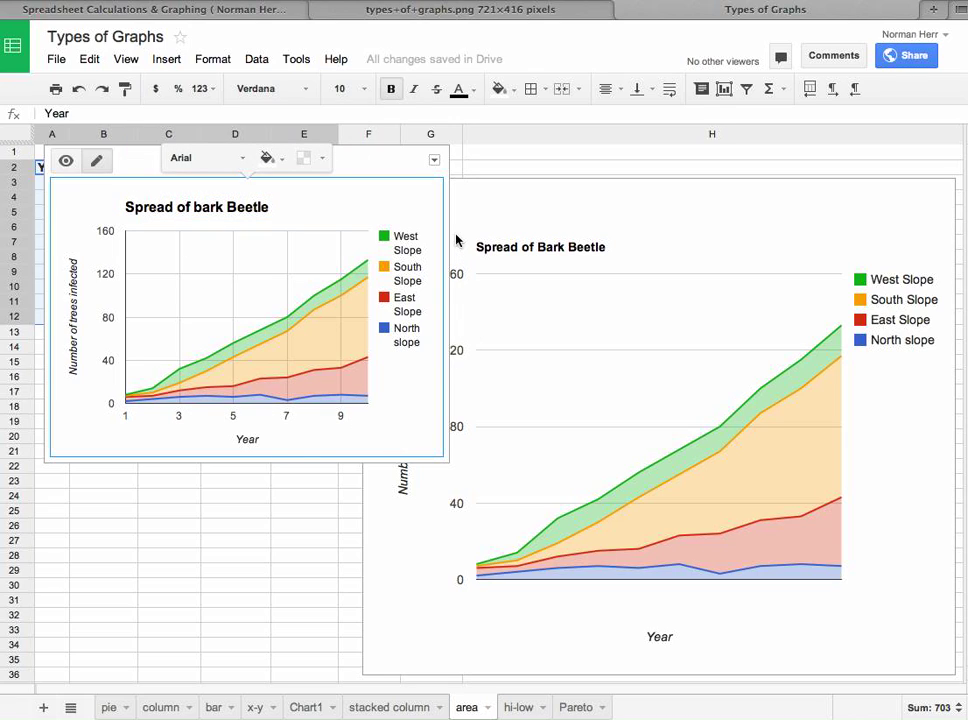
{"action": "left_click", "coordinate": [434, 161]}
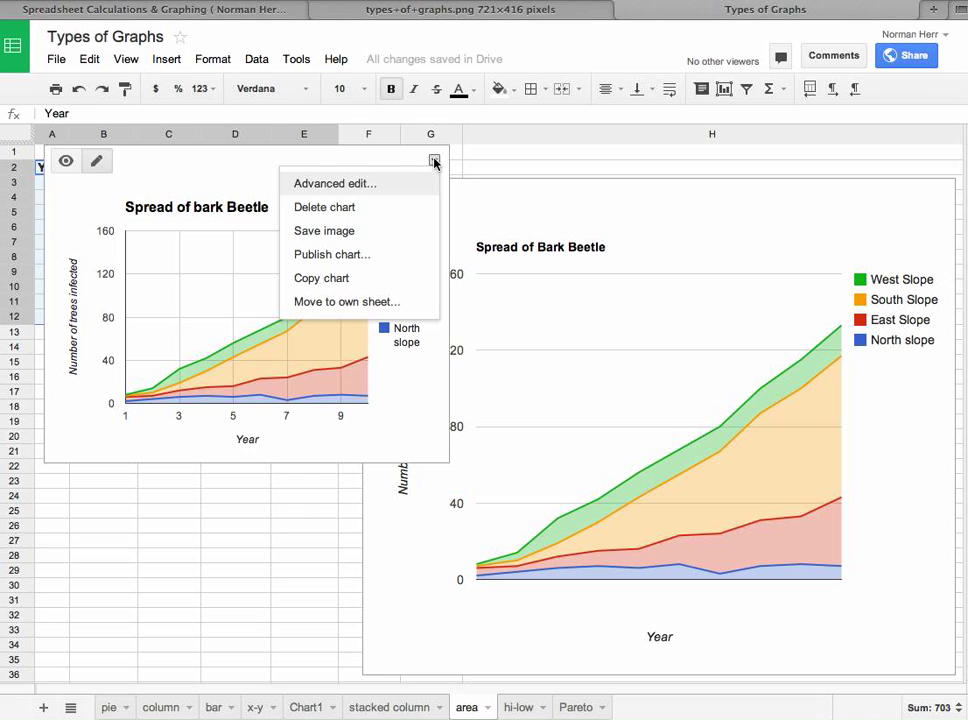
{"action": "left_click", "coordinate": [342, 301]}
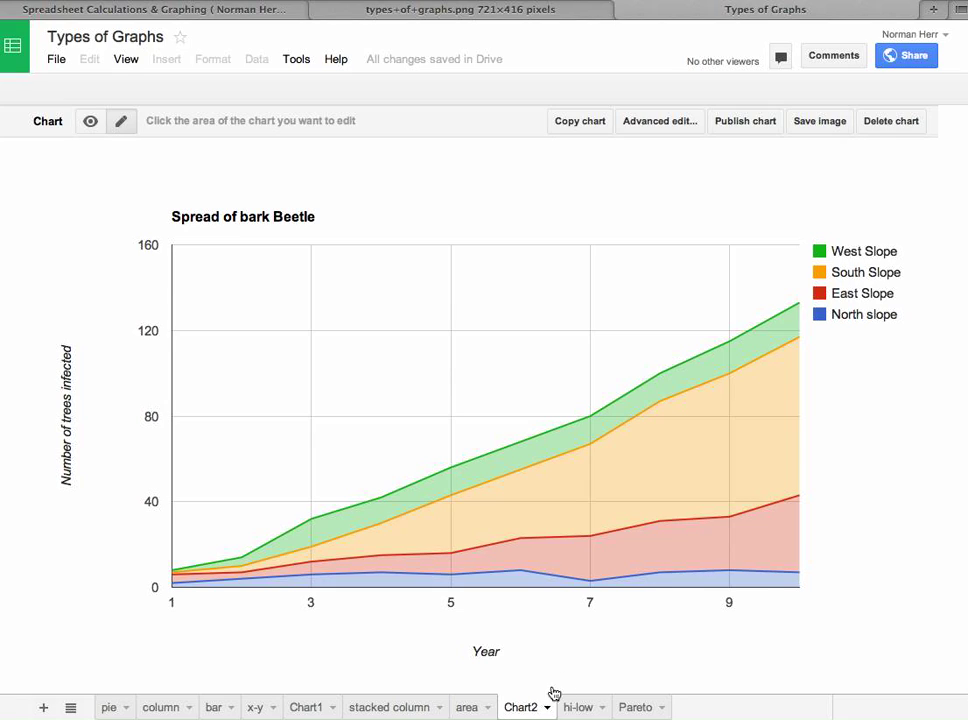
{"action": "left_click", "coordinate": [652, 121]}
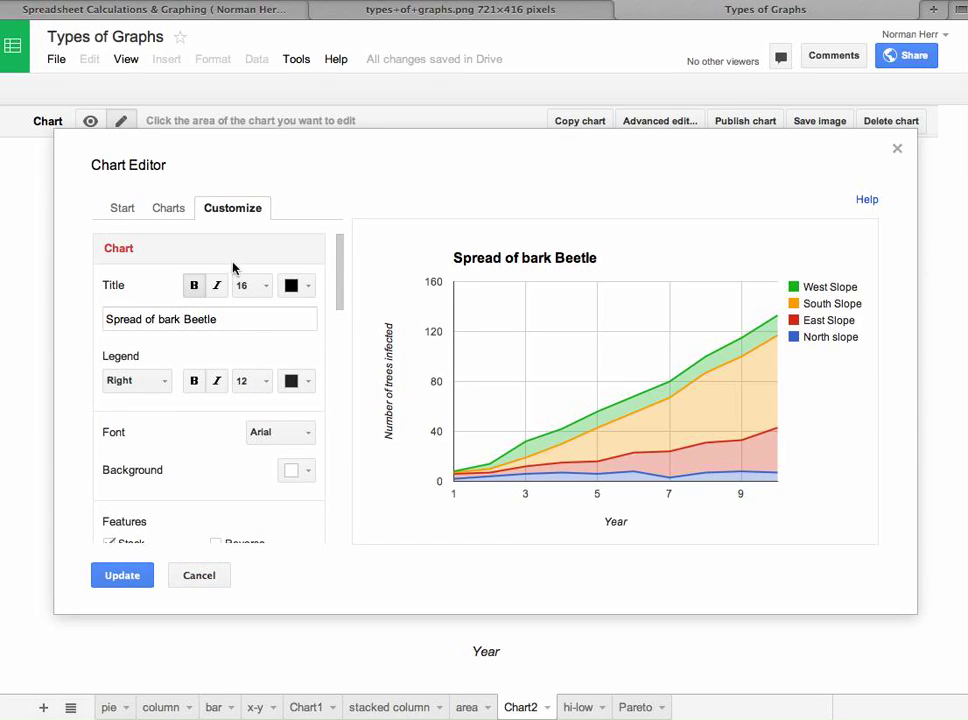
{"action": "scroll", "coordinate": [210, 316], "scroll_direction": "down", "scroll_amount": 4}
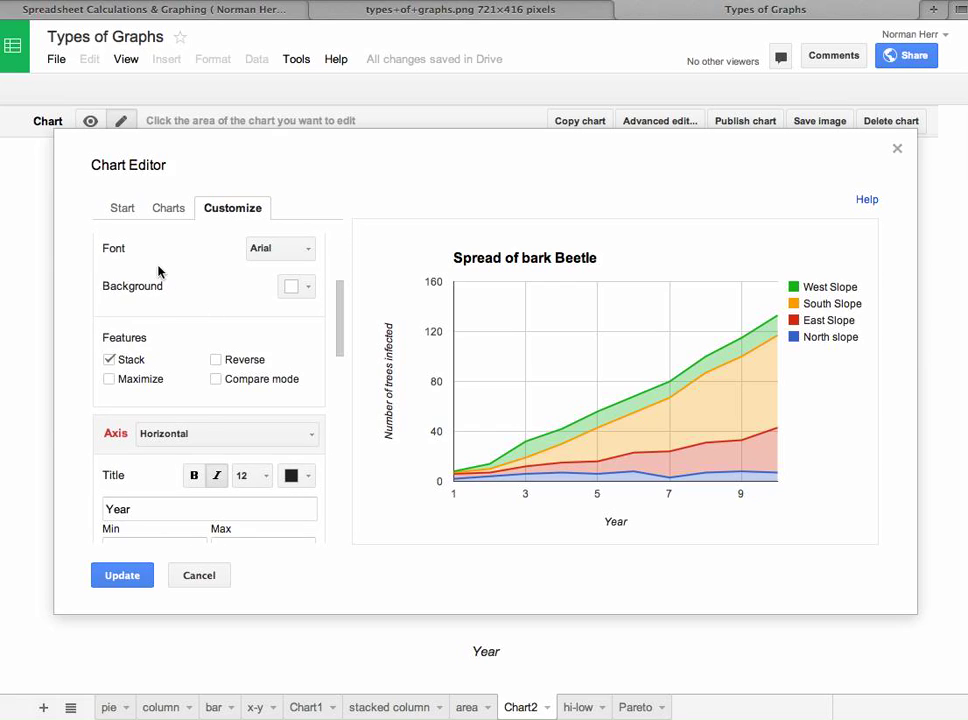
{"action": "left_click", "coordinate": [117, 208]}
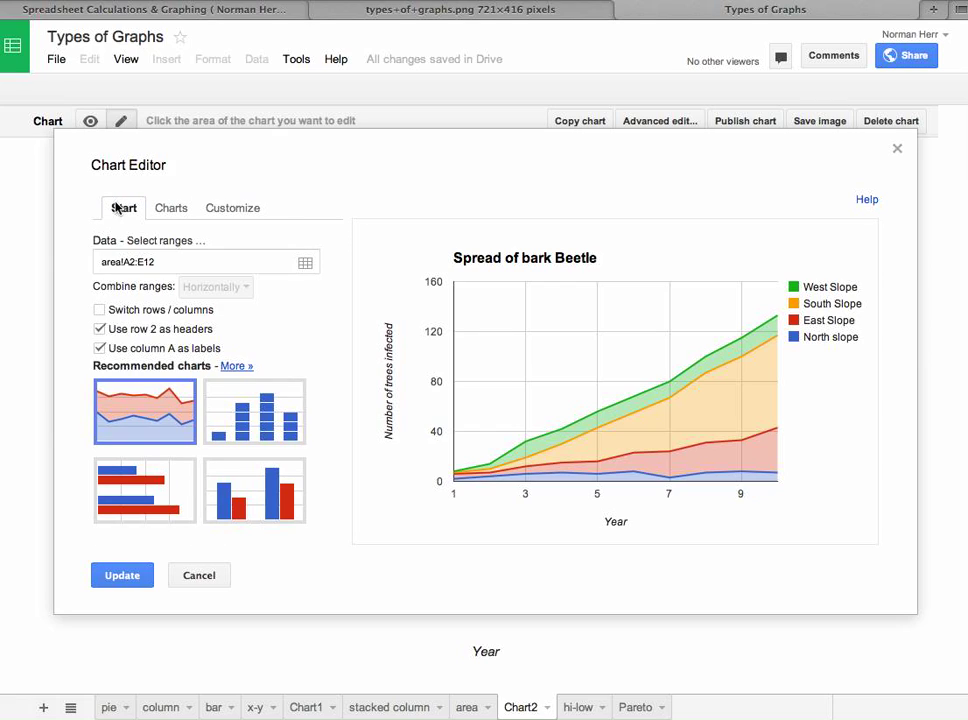
{"action": "left_click", "coordinate": [102, 313]}
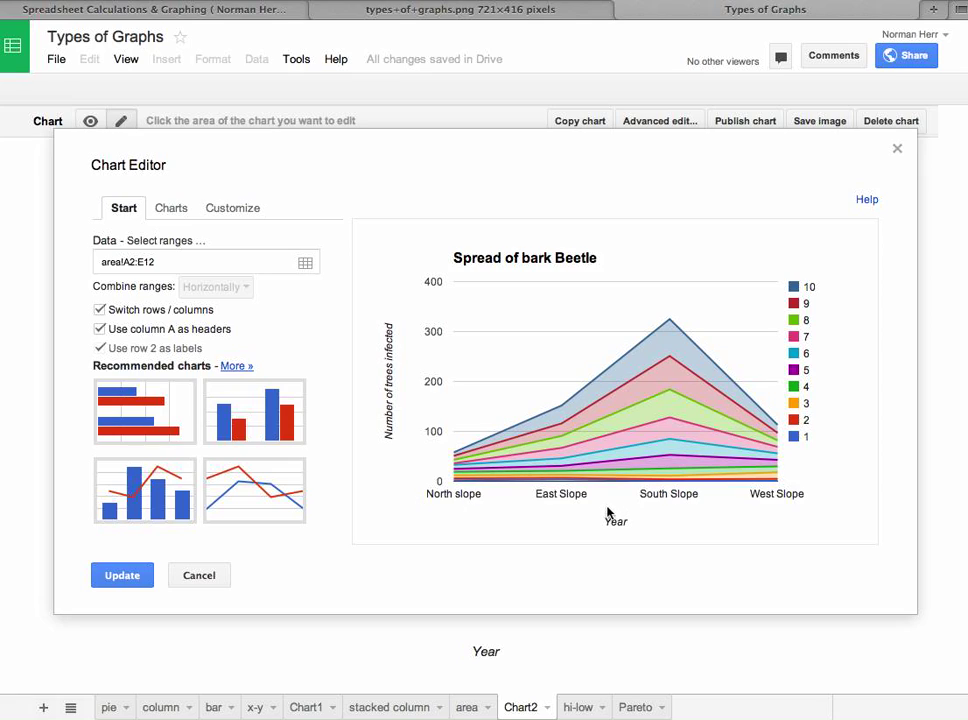
{"action": "left_click", "coordinate": [100, 311]}
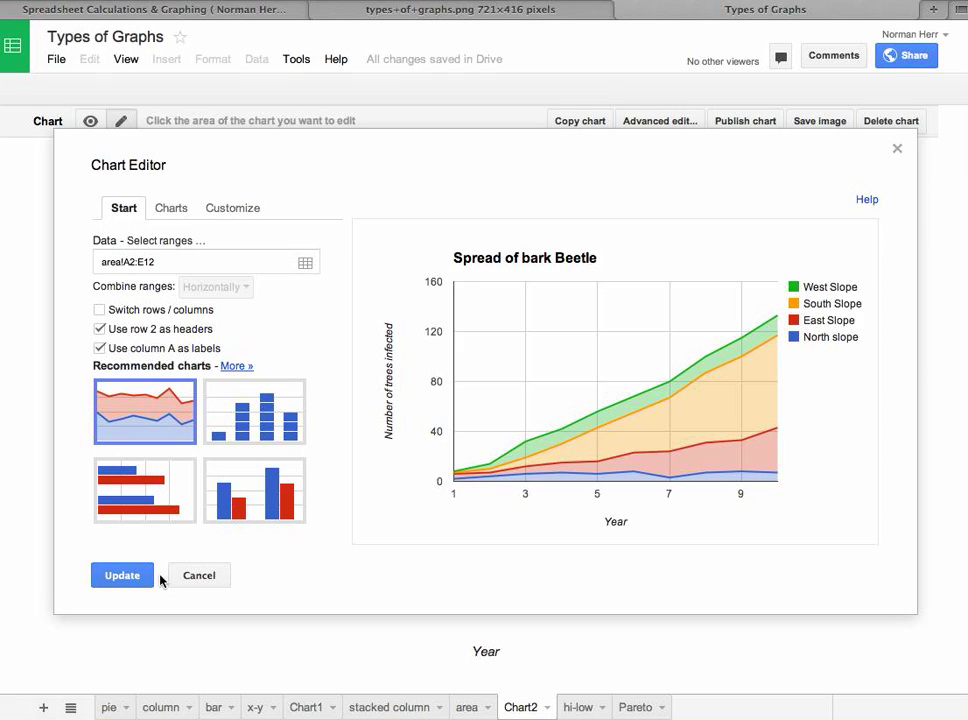
{"action": "left_click", "coordinate": [194, 575]}
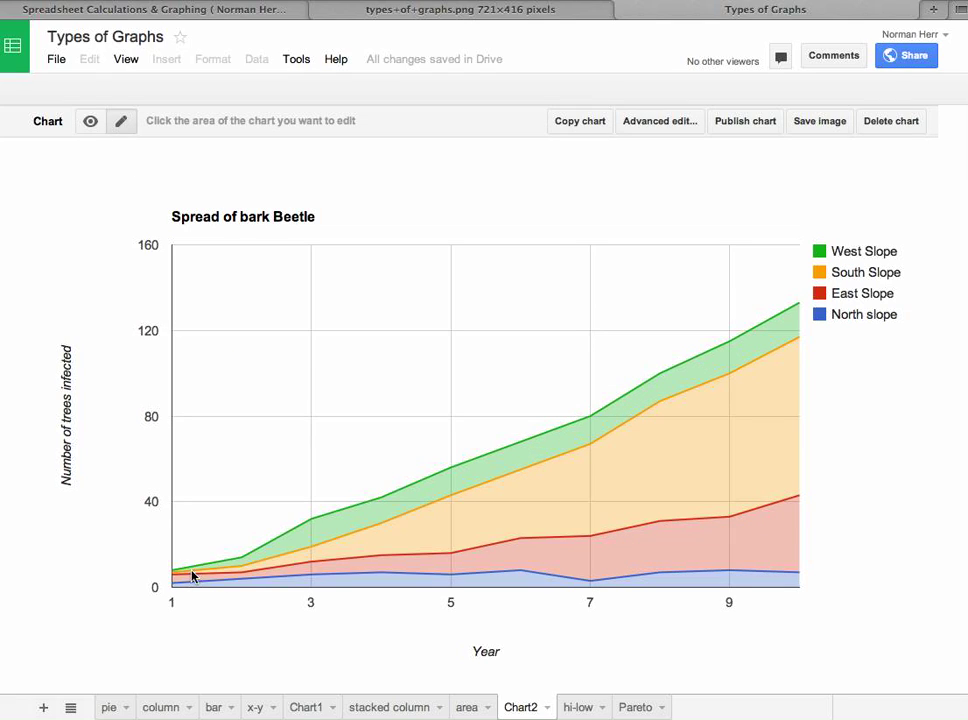